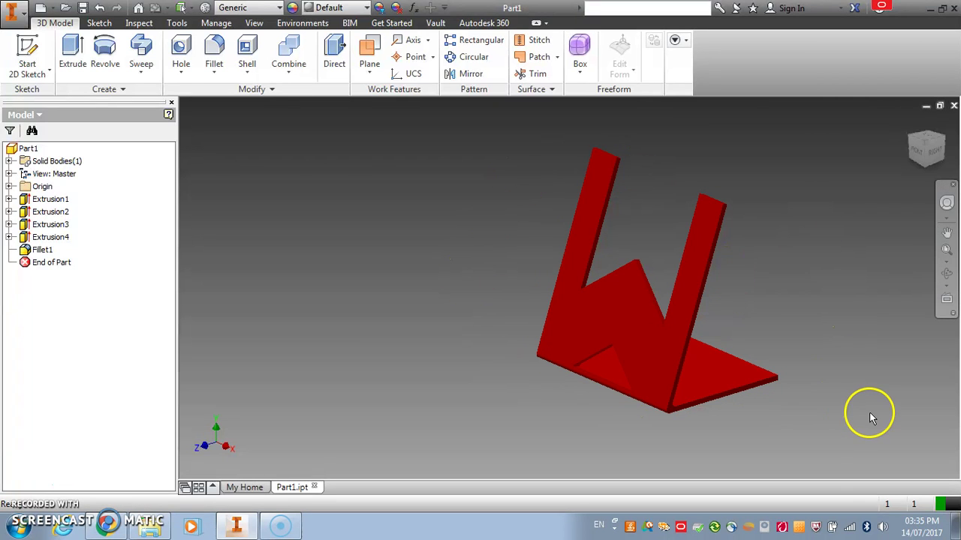
Examine the finished stand model from the right side, the front and an isometric angle.
{"action": "left_click", "coordinate": [934, 150]}
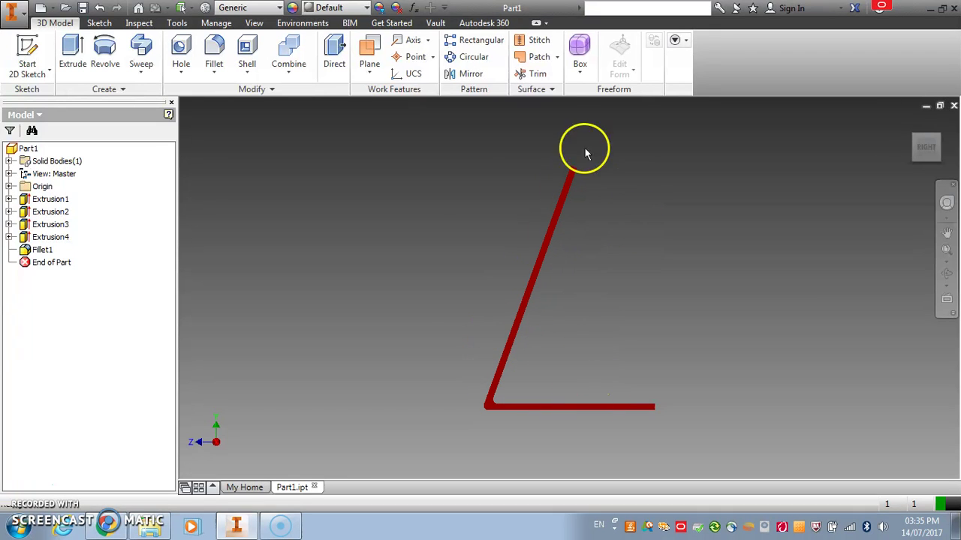
{"action": "mouse_move", "coordinate": [948, 148]}
{"action": "left_click", "coordinate": [913, 135]}
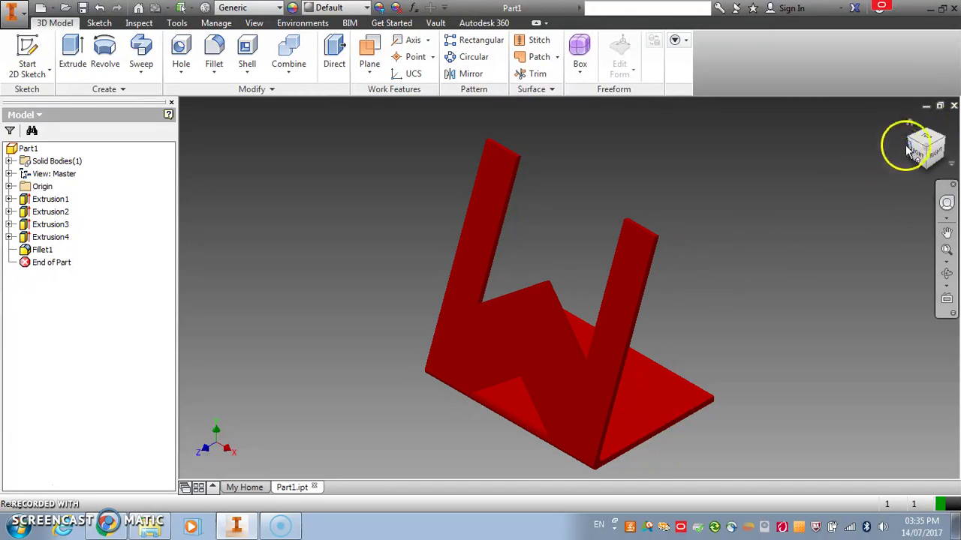
{"action": "left_click_drag", "start_coordinate": [925, 142], "coordinate": [918, 147]}
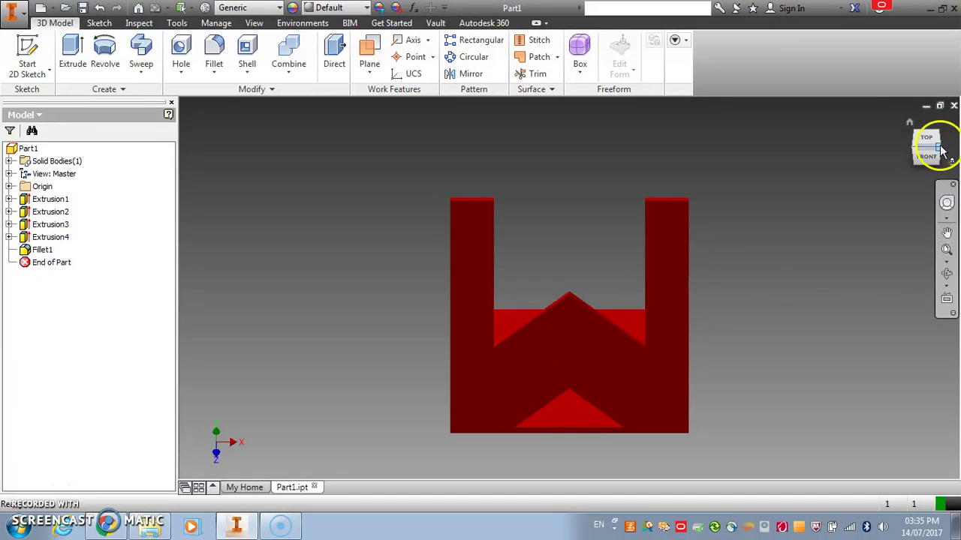
{"action": "left_click_drag", "start_coordinate": [944, 150], "coordinate": [650, 200]}
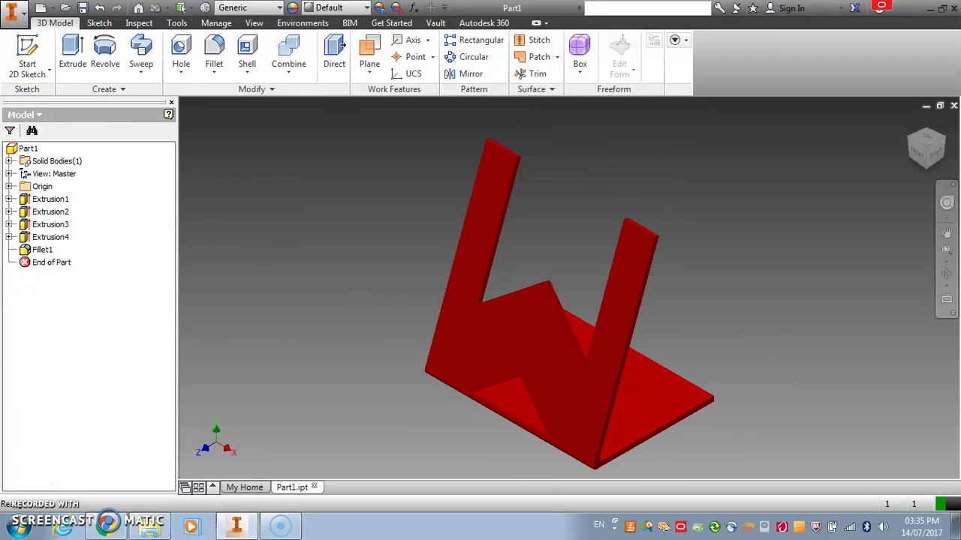
Create a new part from the metric Standard (mm).ipt template.
{"action": "left_click", "coordinate": [43, 15]}
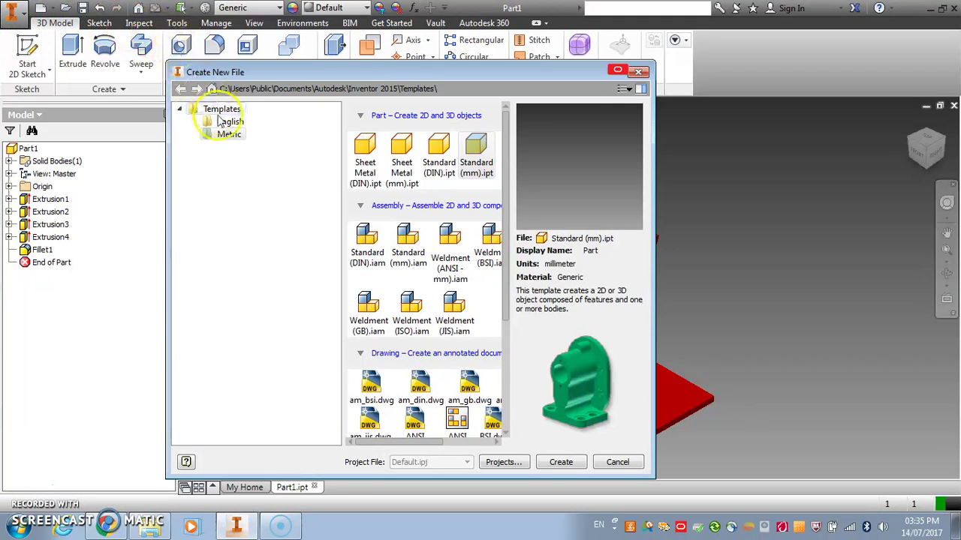
{"action": "left_click", "coordinate": [227, 135]}
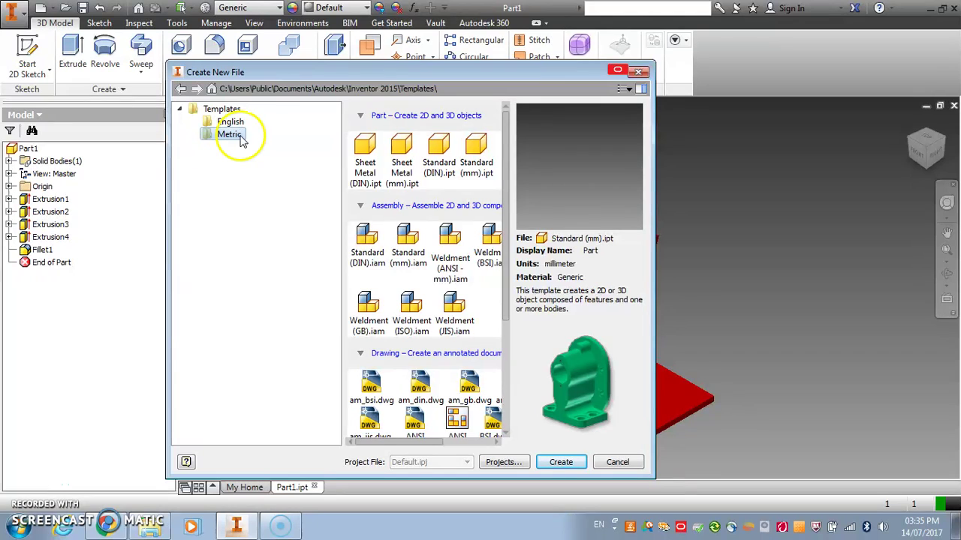
{"action": "double_click", "coordinate": [480, 159]}
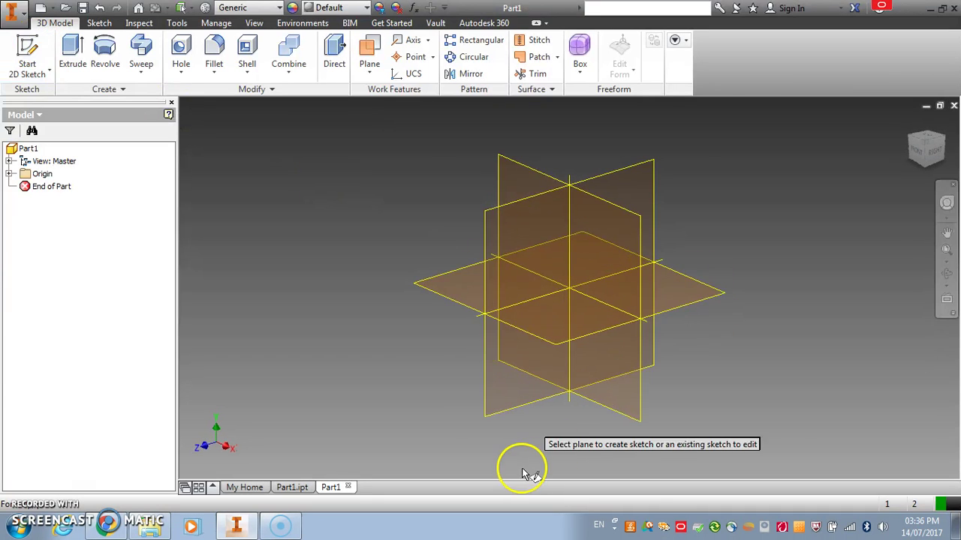
Start a 2D sketch on the YZ plane of the new part.
{"action": "left_click", "coordinate": [626, 189]}
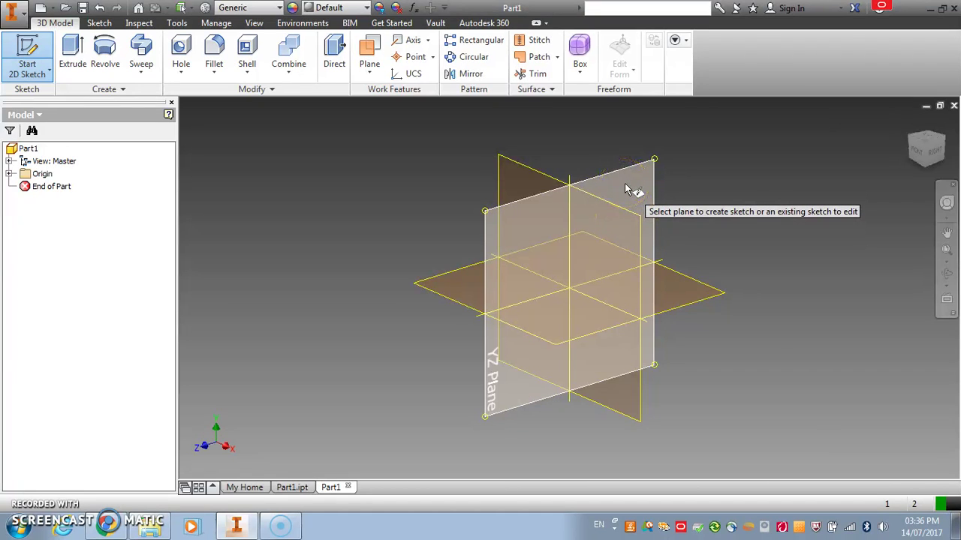
{"action": "left_click", "coordinate": [625, 184]}
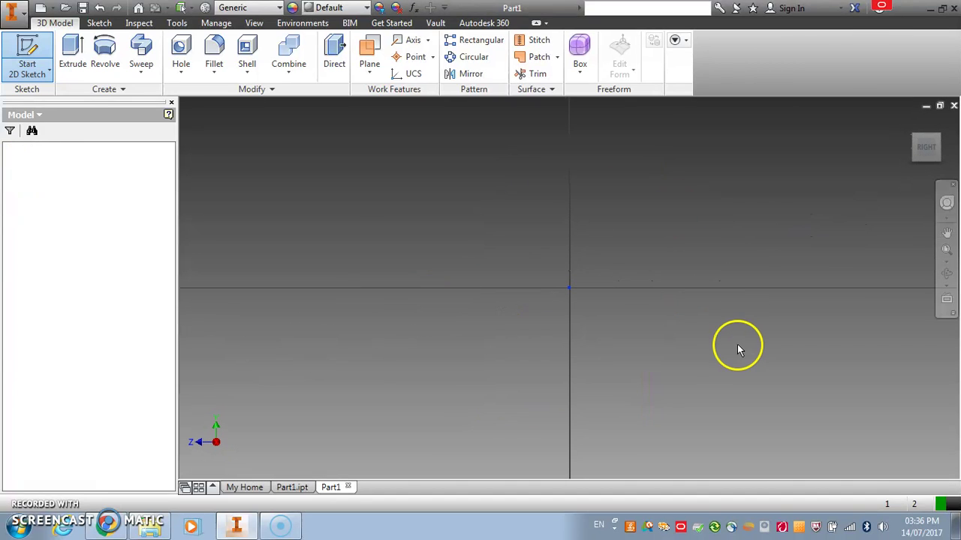
{"action": "mouse_move", "coordinate": [689, 306]}
{"action": "middle_mouse_down"}
{"action": "mouse_move", "coordinate": [573, 373]}
{"action": "mouse_move", "coordinate": [570, 393]}
{"action": "mouse_move", "coordinate": [603, 344]}
{"action": "mouse_move", "coordinate": [584, 371]}
{"action": "mouse_move", "coordinate": [523, 398]}
{"action": "middle_mouse_up"}
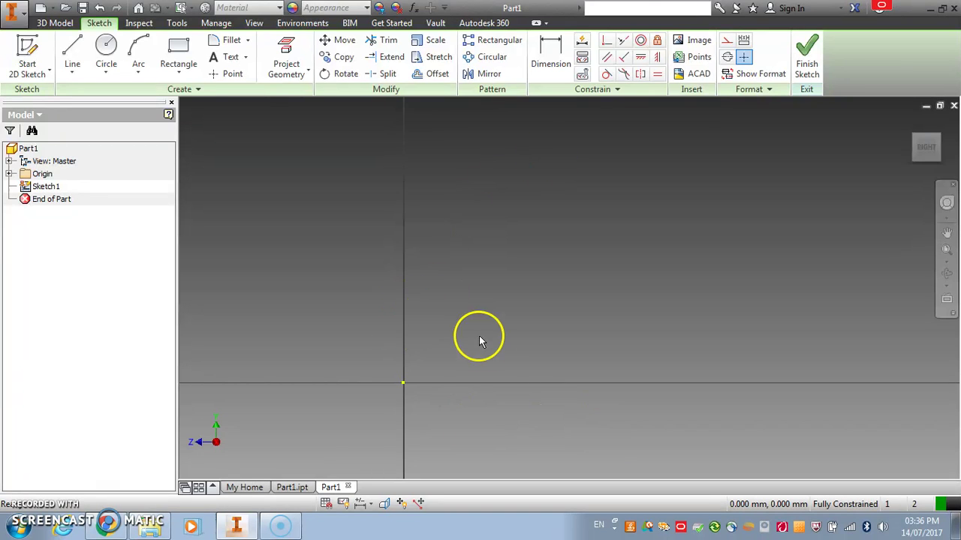
Check the side profile in Part1.ipt, and draw a horizontal base line about 26 mm long from the new sketch's origin.
{"action": "left_click", "coordinate": [288, 488]}
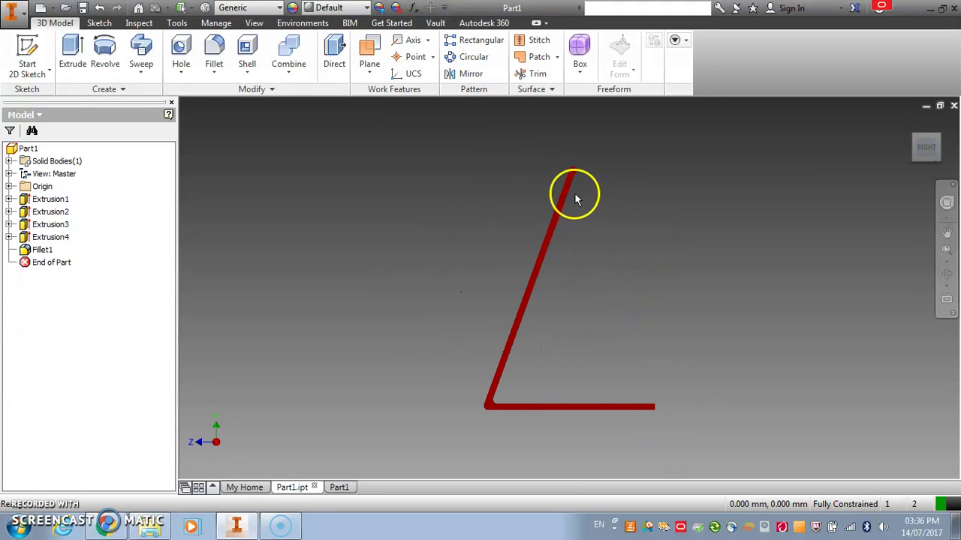
{"action": "left_click", "coordinate": [338, 488]}
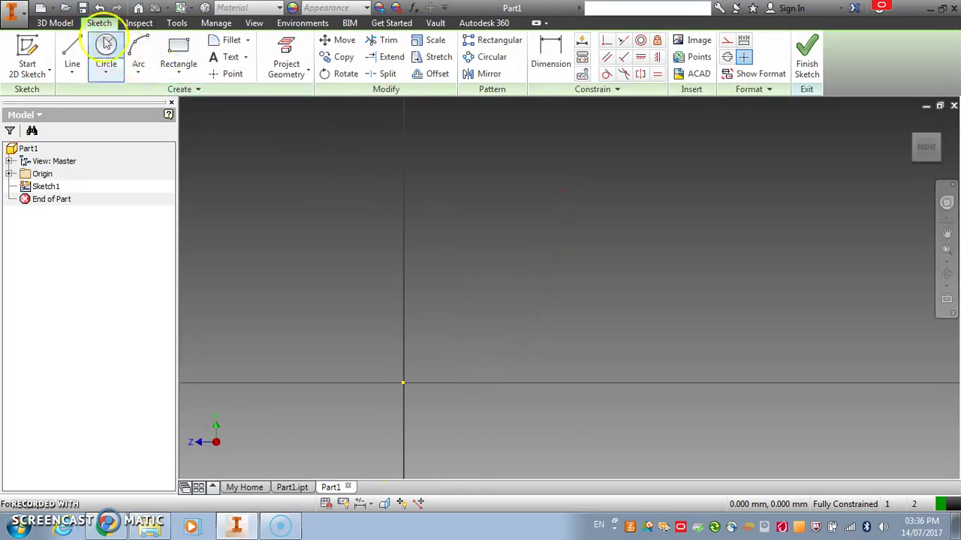
{"action": "left_click", "coordinate": [72, 49]}
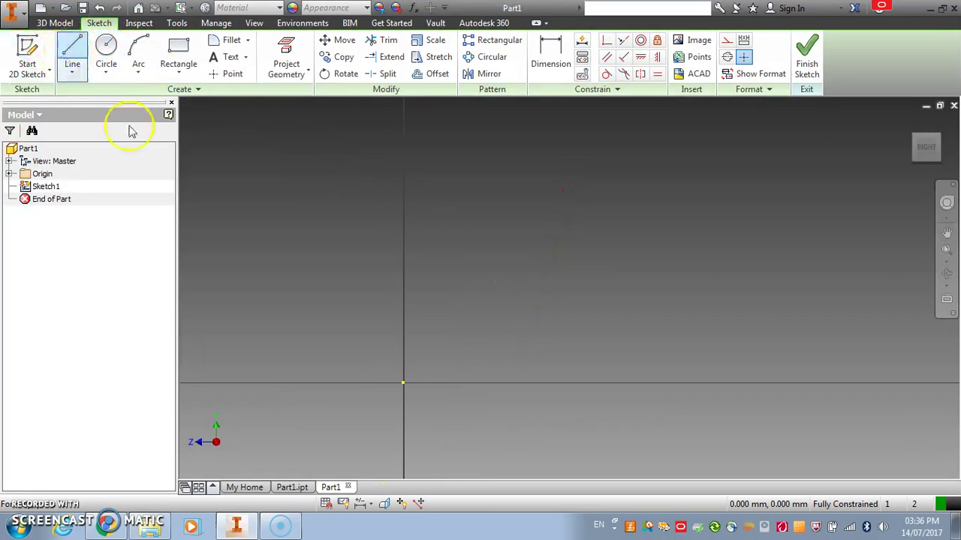
{"action": "left_click", "coordinate": [404, 383]}
{"action": "left_click_drag", "start_coordinate": [618, 382], "coordinate": [693, 383]}
{"action": "left_click", "coordinate": [693, 383]}
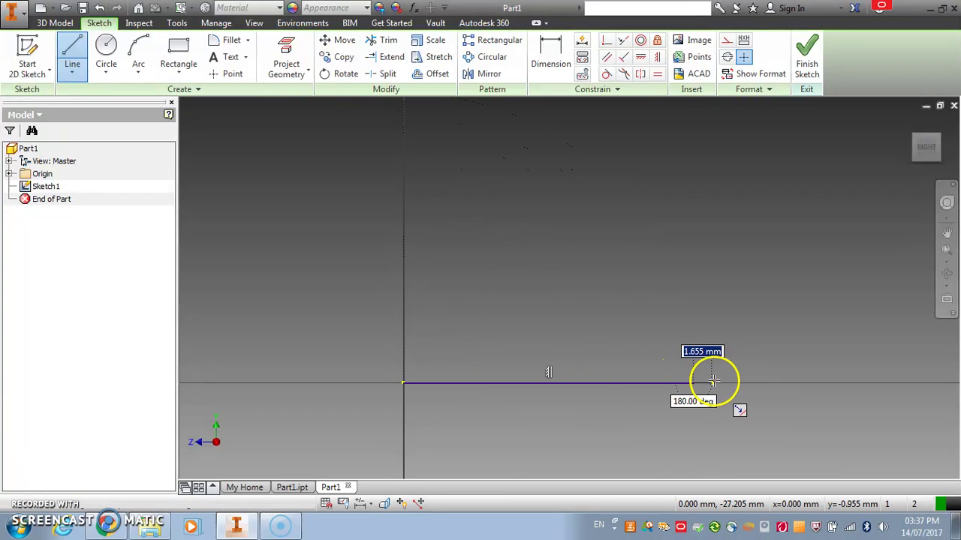
{"action": "key", "text": "Escape"}
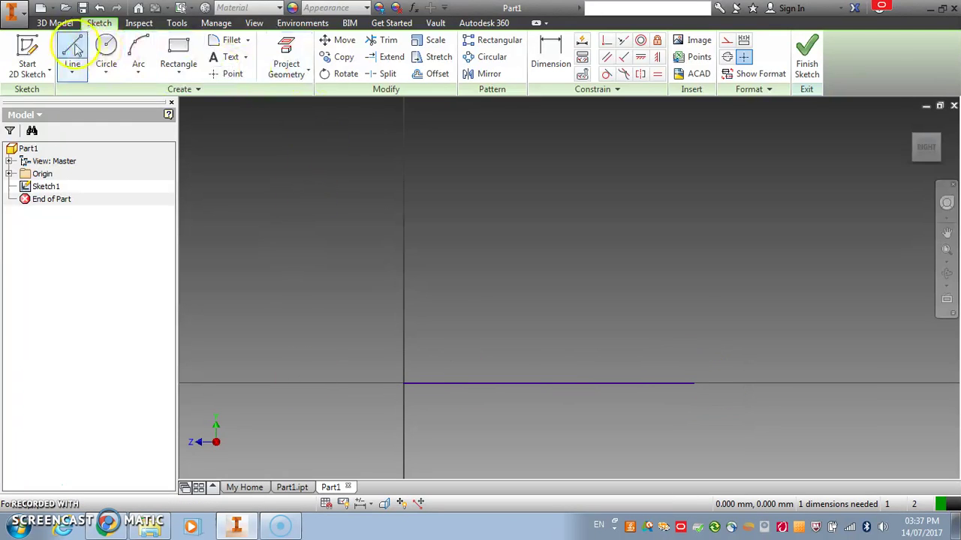
Draw a slanted line about 29 mm long from the origin, leaning about 21 degrees from vertical over the base line.
{"action": "left_click", "coordinate": [72, 54]}
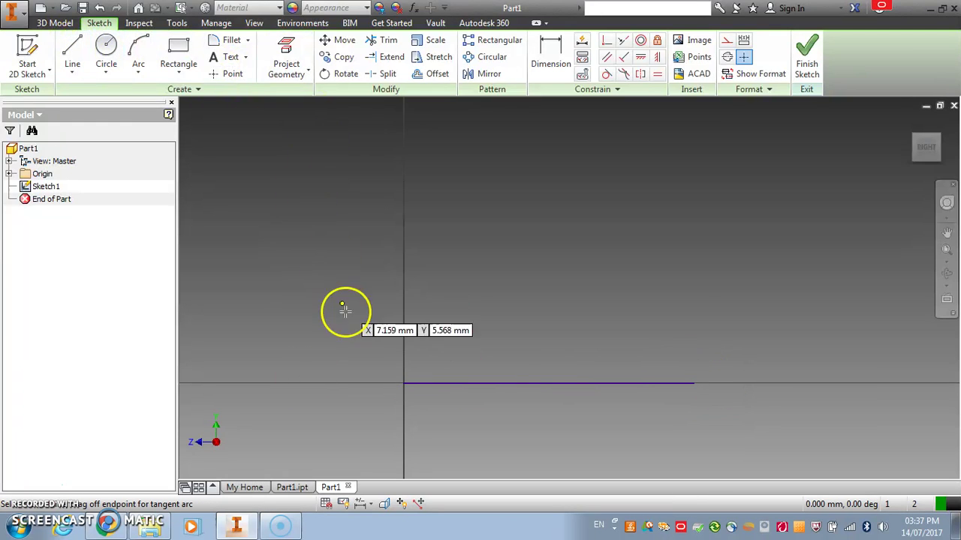
{"action": "left_click", "coordinate": [404, 384]}
{"action": "middle_click_drag", "start_coordinate": [507, 134], "coordinate": [487, 203]}
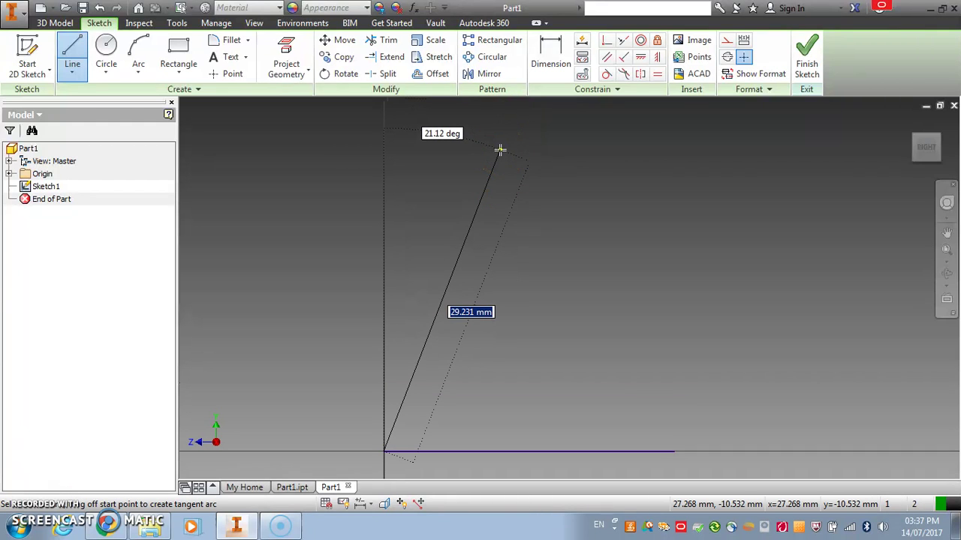
{"action": "double_click", "coordinate": [500, 150]}
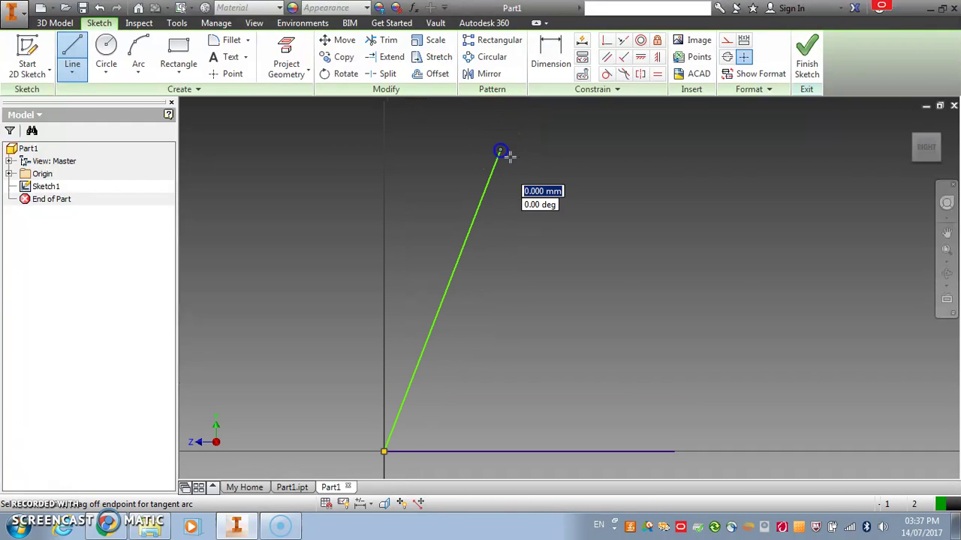
Dimension the angle between the slanted line and the base line as 70 degrees.
{"action": "left_click", "coordinate": [557, 55]}
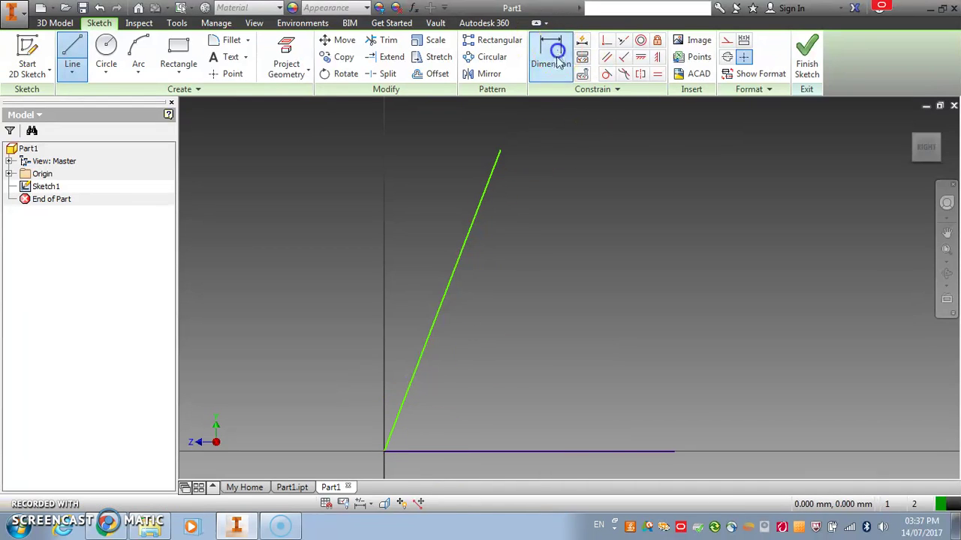
{"action": "left_click", "coordinate": [406, 404]}
{"action": "left_click", "coordinate": [439, 454]}
{"action": "left_click", "coordinate": [444, 418]}
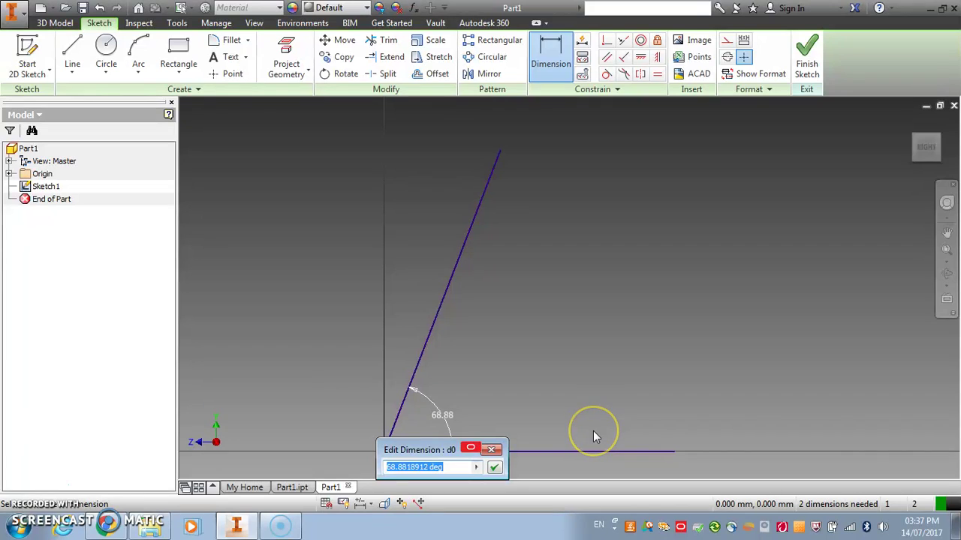
{"action": "type", "text": "70"}
{"action": "key", "text": "Return"}
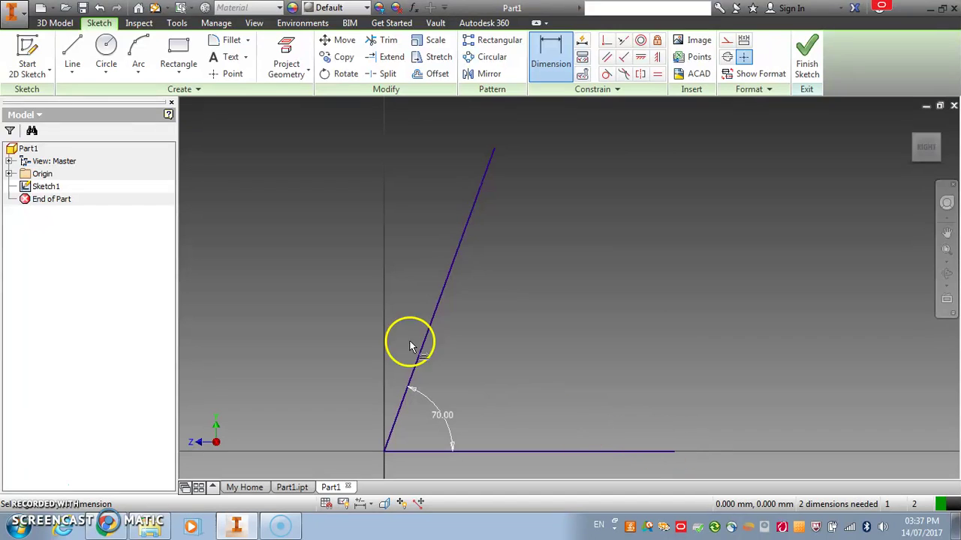
Draw a vertical line about 1.7 mm high at the base line's free end, continuing into a horizontal line back towards the slanted line.
{"action": "left_click", "coordinate": [72, 51]}
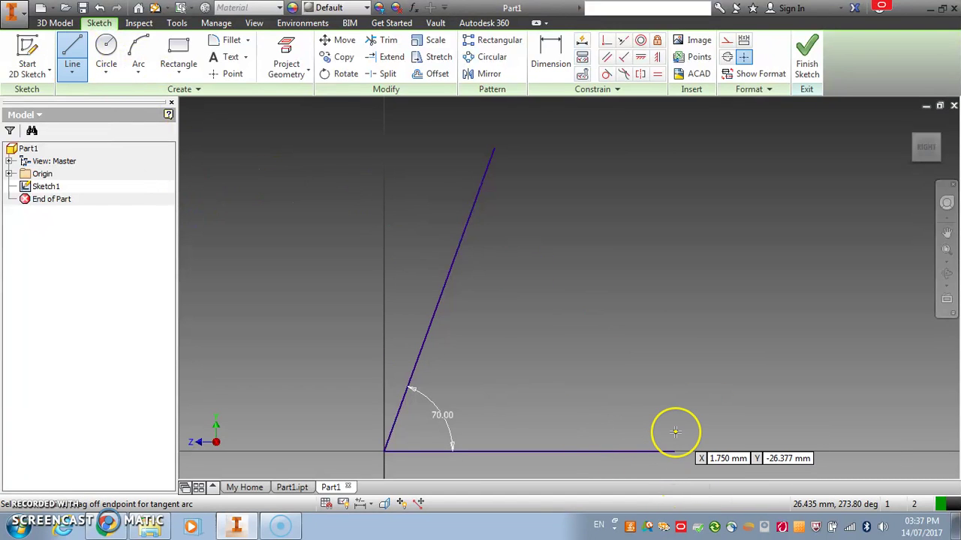
{"action": "scroll", "coordinate": [676, 433], "scroll_direction": "up", "scroll_amount": 2}
{"action": "scroll", "coordinate": [675, 432], "scroll_direction": "down", "scroll_amount": 5}
{"action": "middle_click_drag", "start_coordinate": [675, 433], "coordinate": [688, 368]}
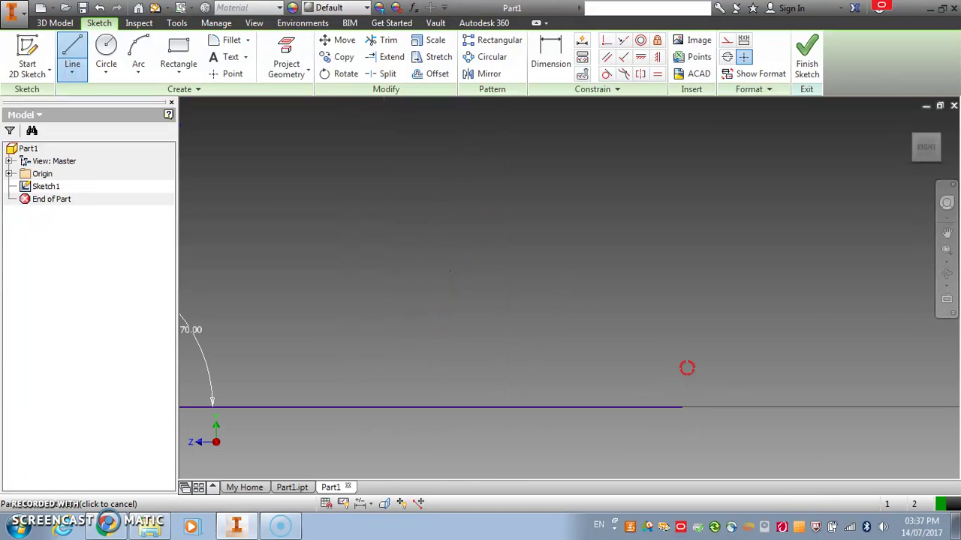
{"action": "middle_click_drag", "start_coordinate": [578, 363], "coordinate": [717, 352]}
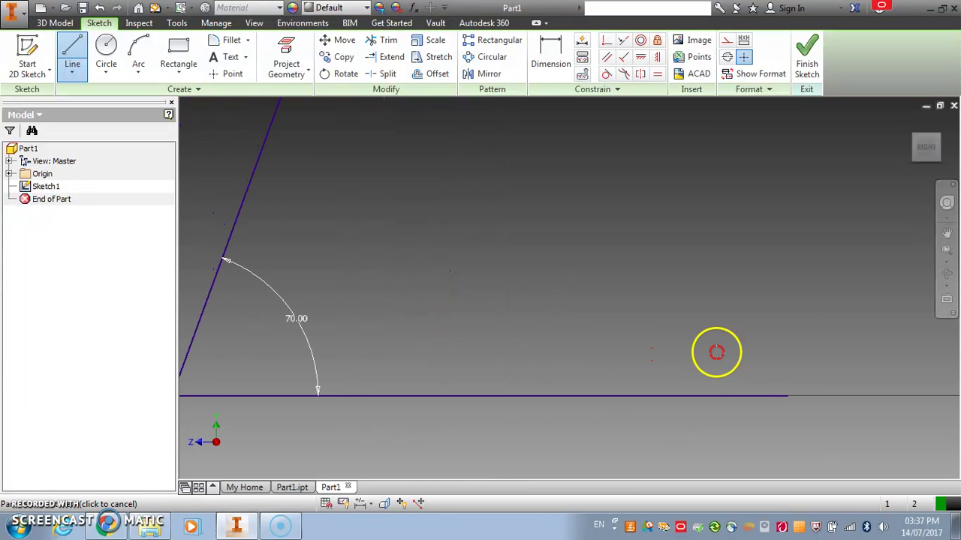
{"action": "left_click", "coordinate": [824, 394]}
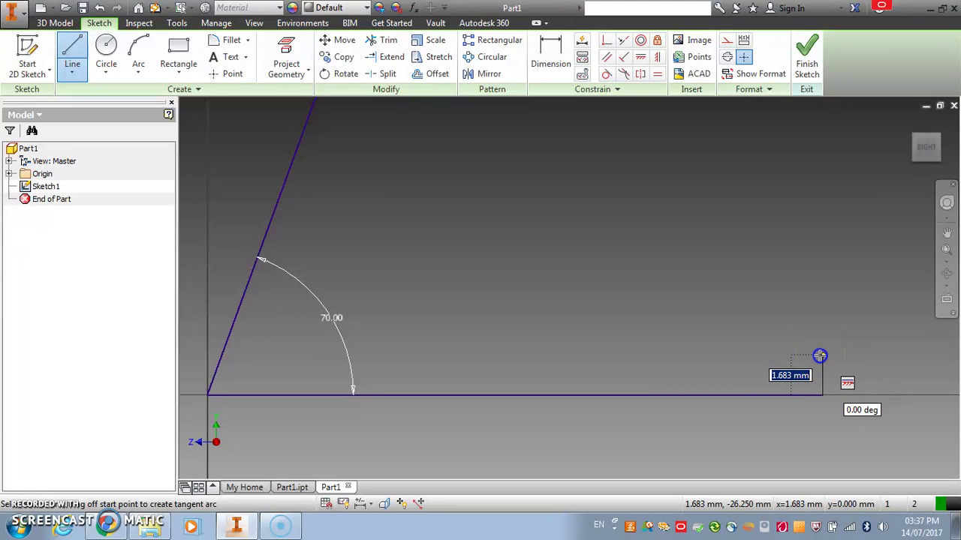
{"action": "left_click", "coordinate": [820, 356]}
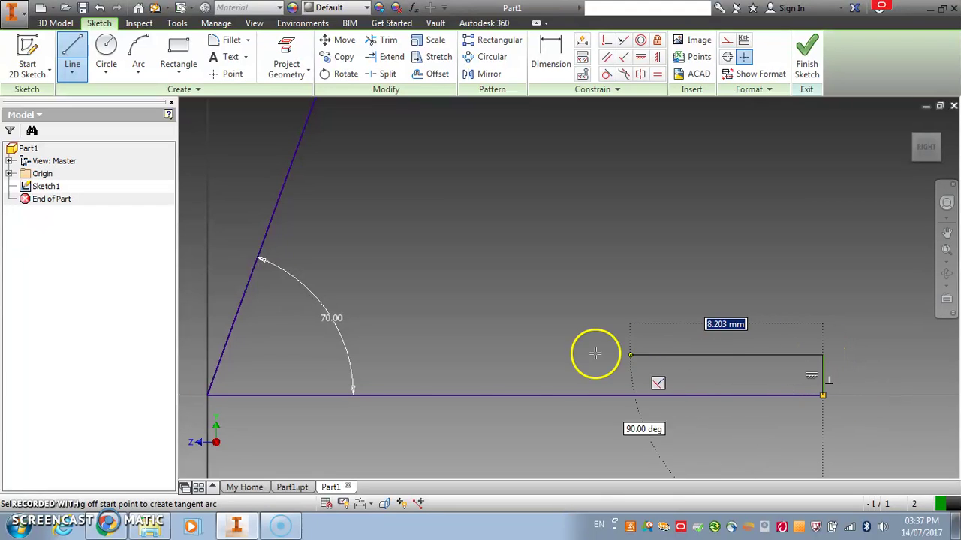
{"action": "left_click", "coordinate": [290, 355]}
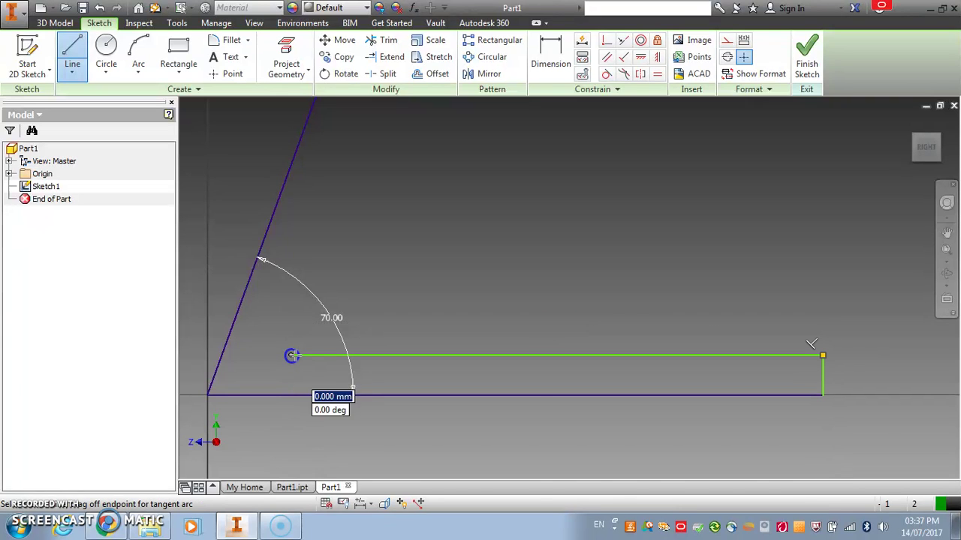
Try to add a parallel constraint between the upper horizontal line and the base line.
{"action": "left_click", "coordinate": [608, 60]}
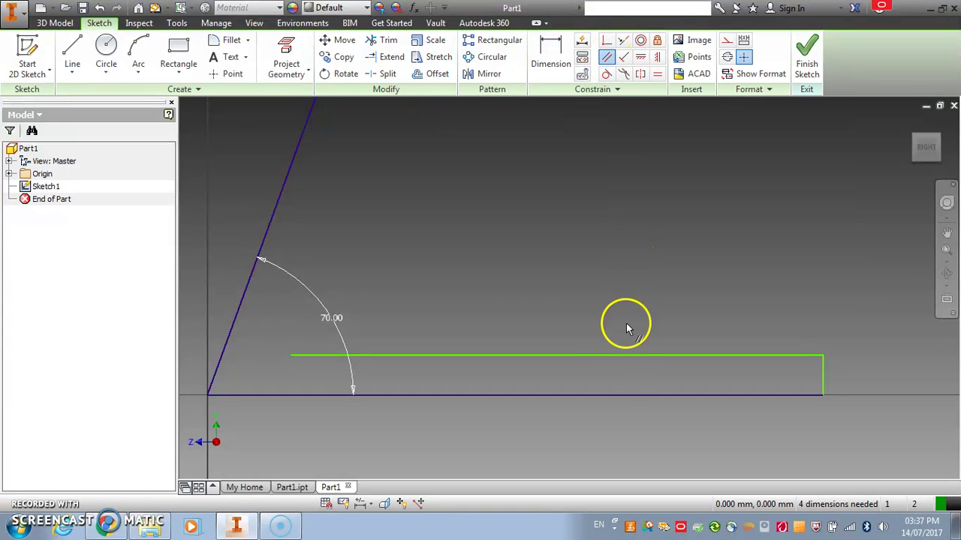
{"action": "left_click", "coordinate": [612, 356]}
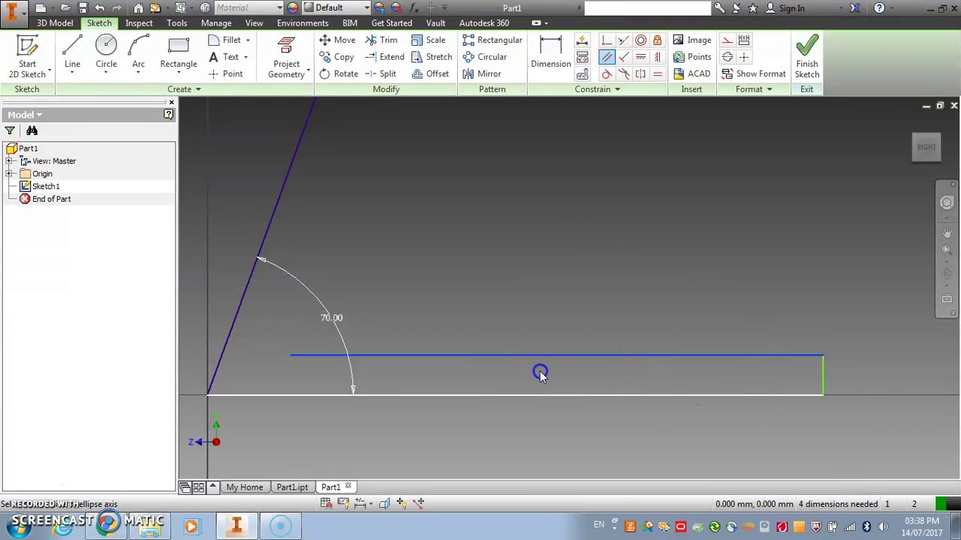
{"action": "left_click", "coordinate": [576, 416]}
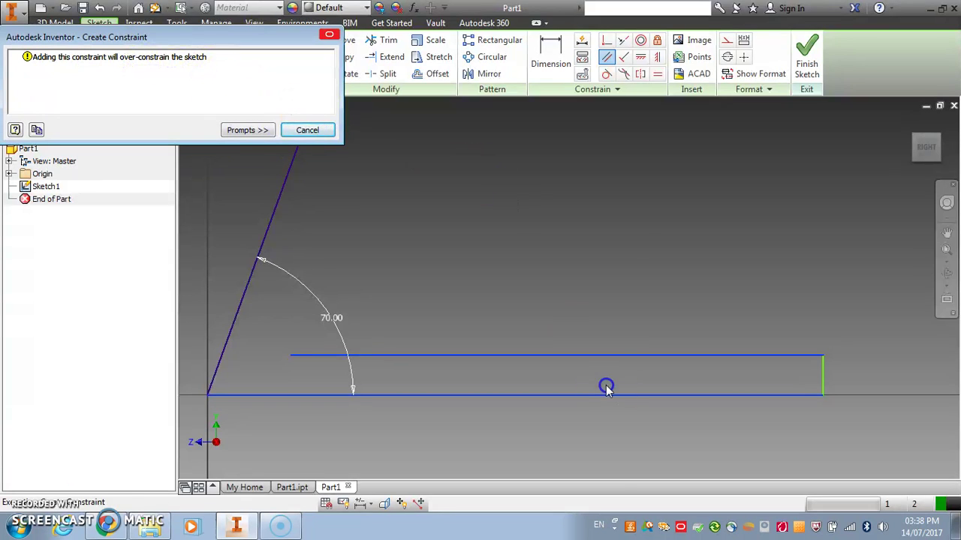
{"action": "left_click", "coordinate": [303, 132]}
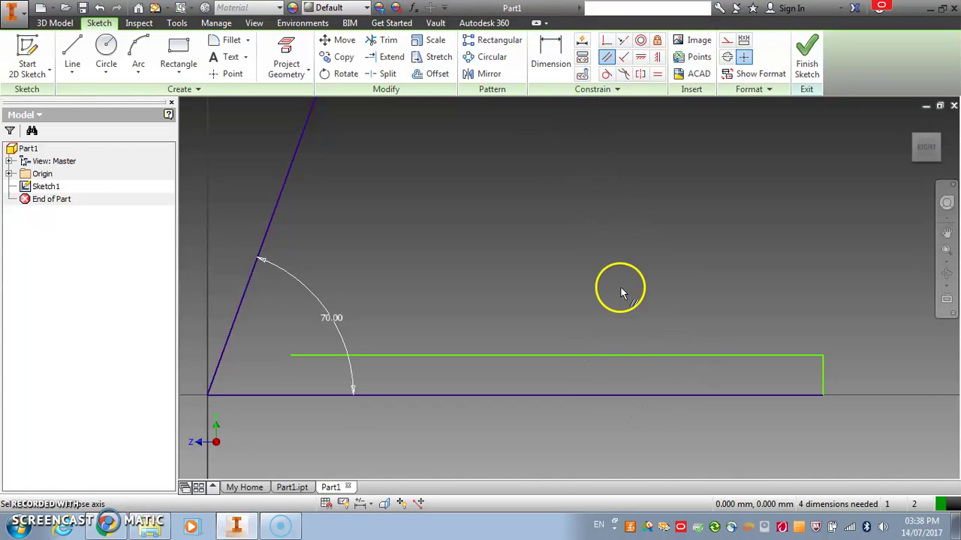
Dimension the distance between the two horizontal lines as 3 mm.
{"action": "left_click", "coordinate": [552, 71]}
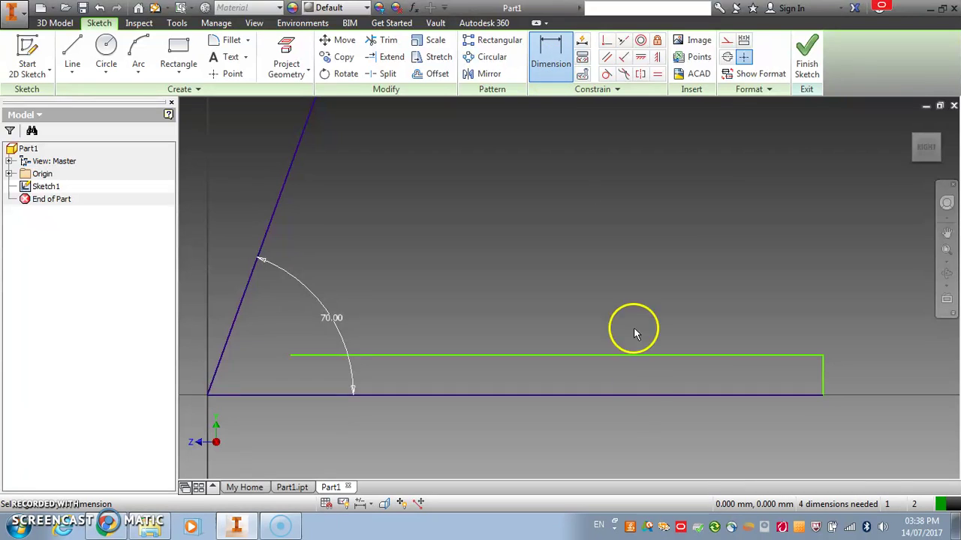
{"action": "left_click", "coordinate": [595, 356]}
{"action": "left_click", "coordinate": [593, 396]}
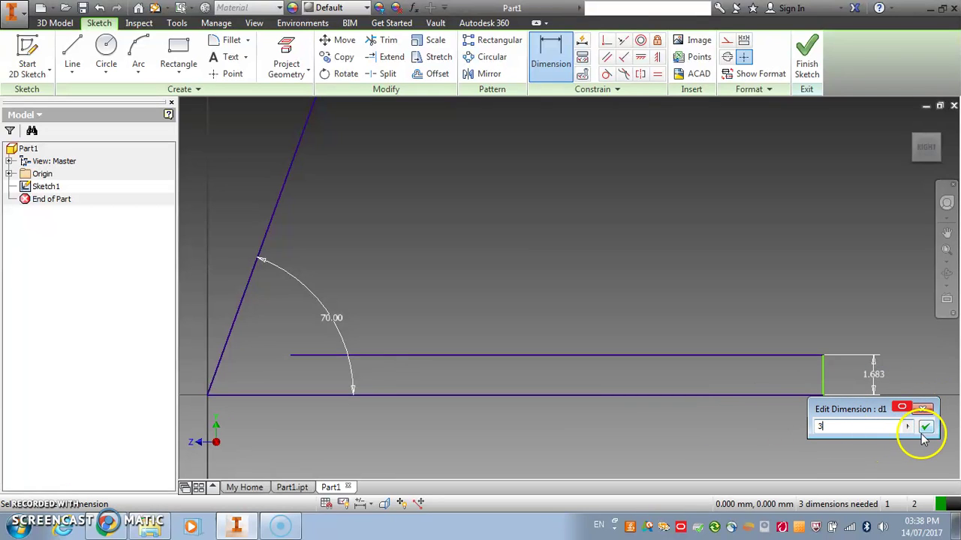
{"action": "left_click", "coordinate": [925, 427]}
{"action": "scroll", "coordinate": [691, 397], "scroll_direction": "up", "scroll_amount": 4}
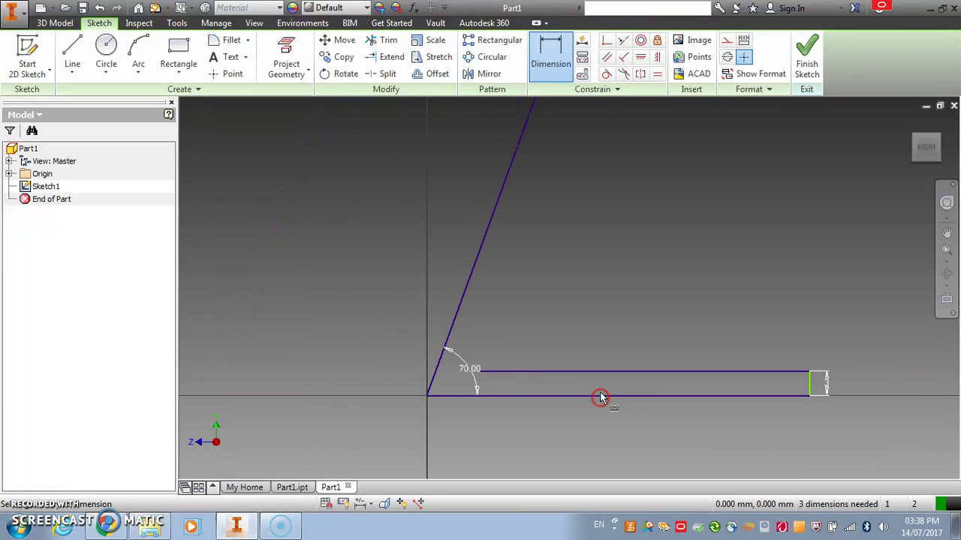
{"action": "middle_click_drag", "start_coordinate": [605, 391], "coordinate": [563, 390]}
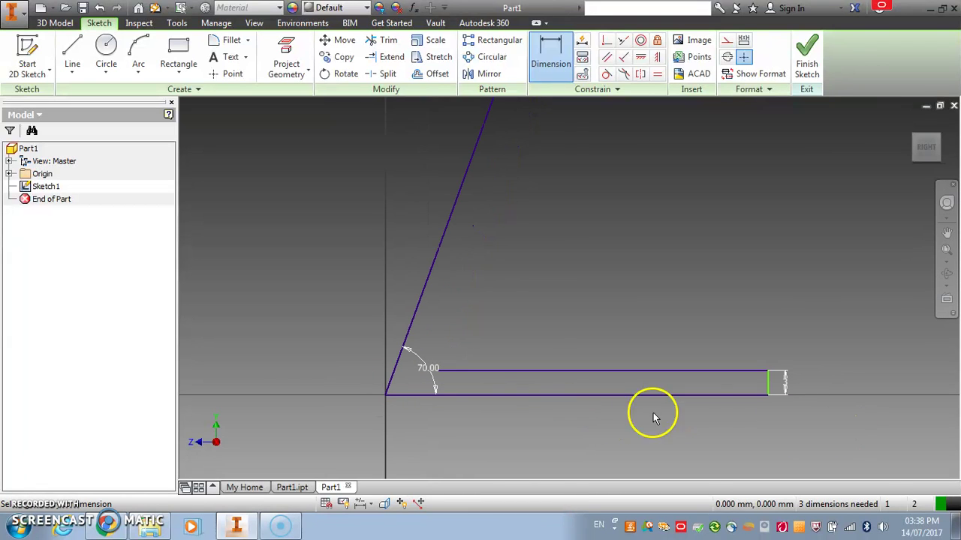
Dimension the base line's length as 100 mm.
{"action": "left_click", "coordinate": [585, 396]}
{"action": "left_click", "coordinate": [578, 423]}
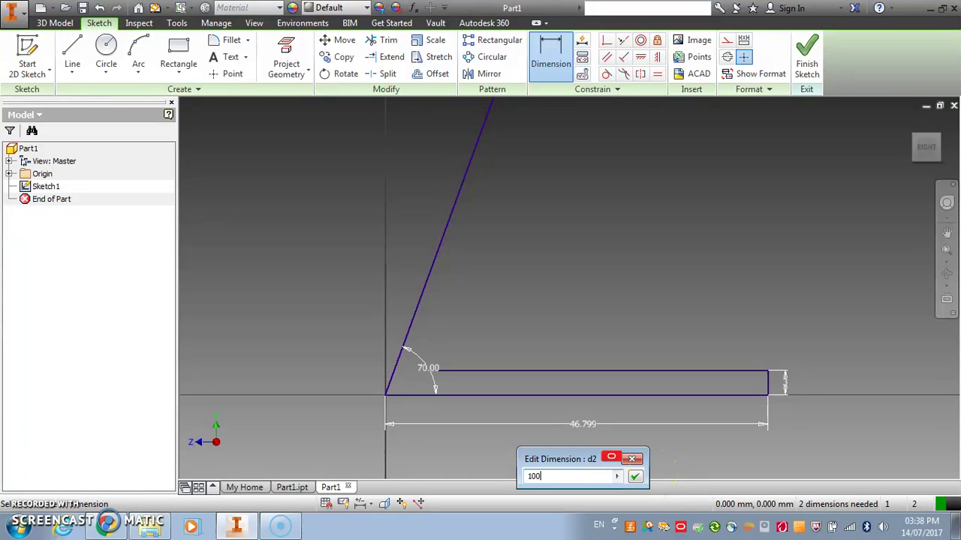
{"action": "left_click", "coordinate": [634, 476]}
Add an aligned dimension to the slanted line and set its length to 120 mm.
{"action": "scroll", "coordinate": [601, 402], "scroll_direction": "down", "scroll_amount": 2}
{"action": "middle_click_drag", "start_coordinate": [653, 374], "coordinate": [548, 390]}
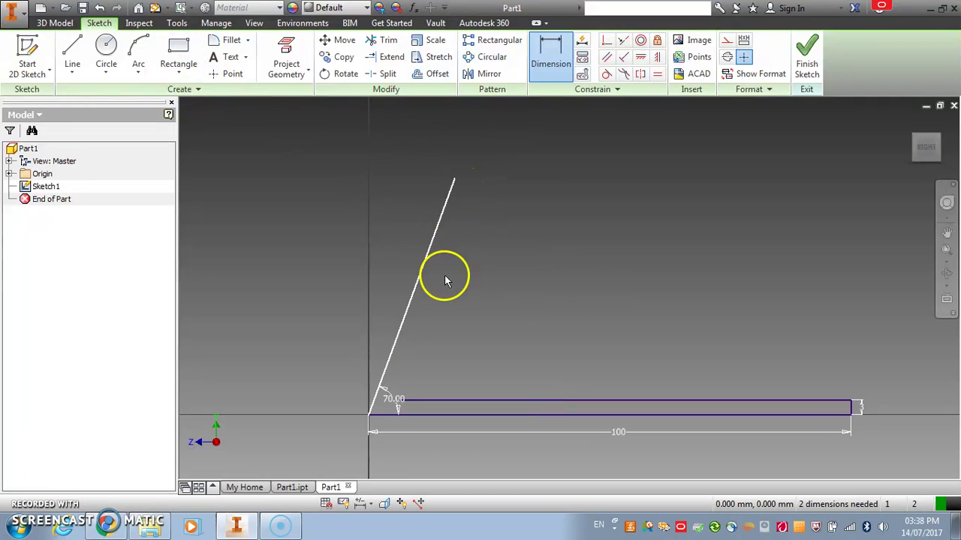
{"action": "left_click", "coordinate": [421, 276]}
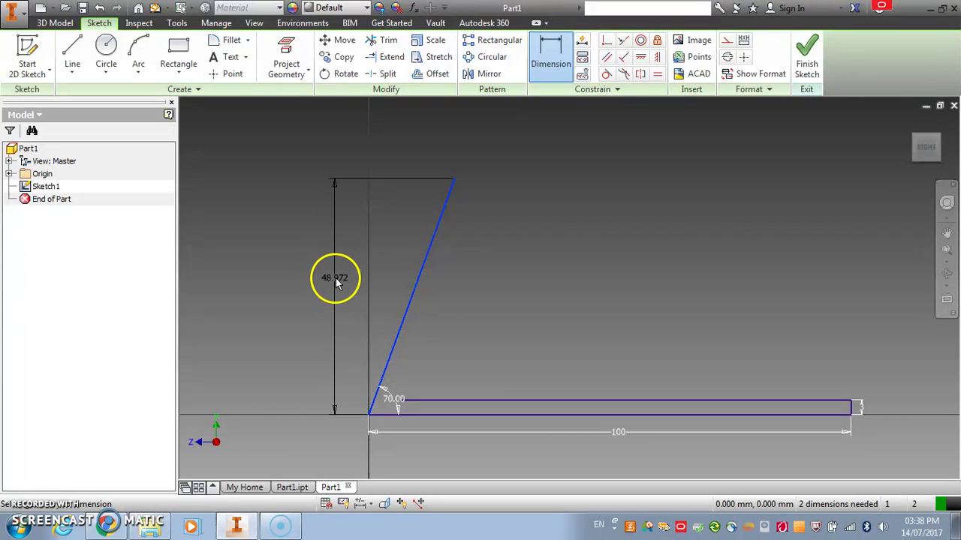
{"action": "left_click", "coordinate": [332, 254]}
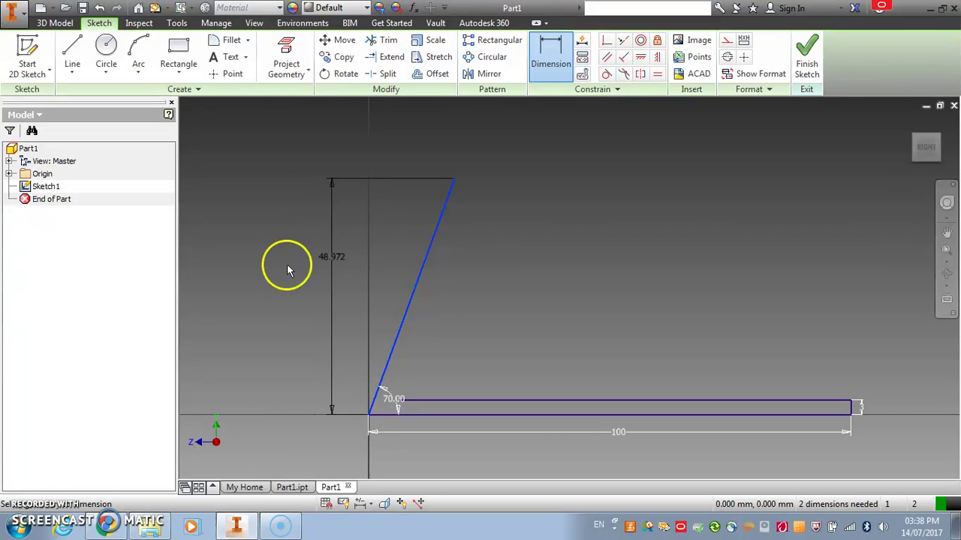
{"action": "right_click", "coordinate": [339, 255]}
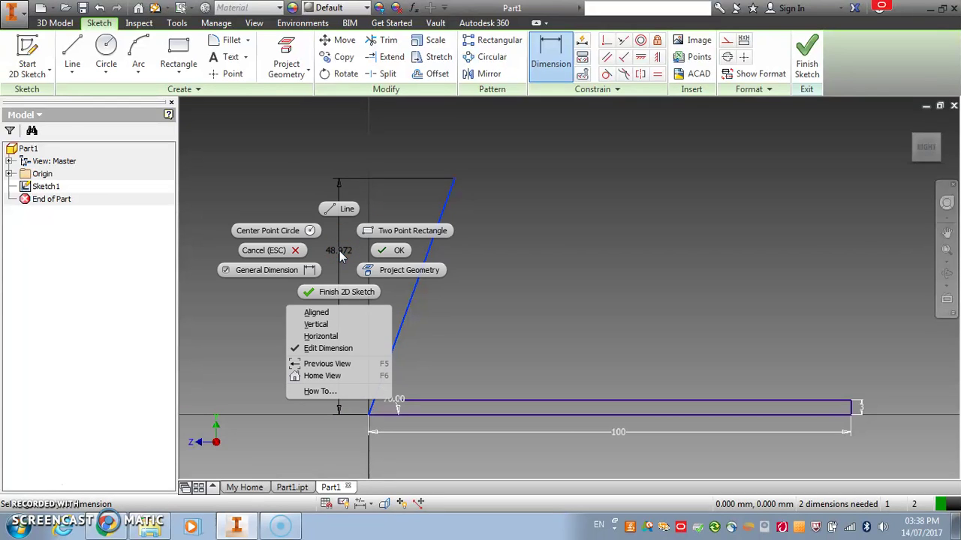
{"action": "left_click", "coordinate": [340, 313]}
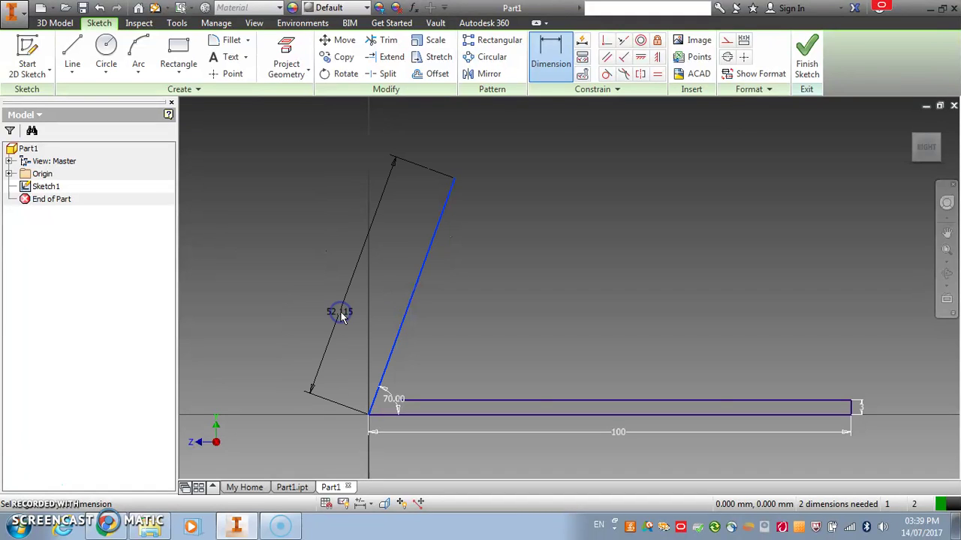
{"action": "left_click", "coordinate": [339, 266]}
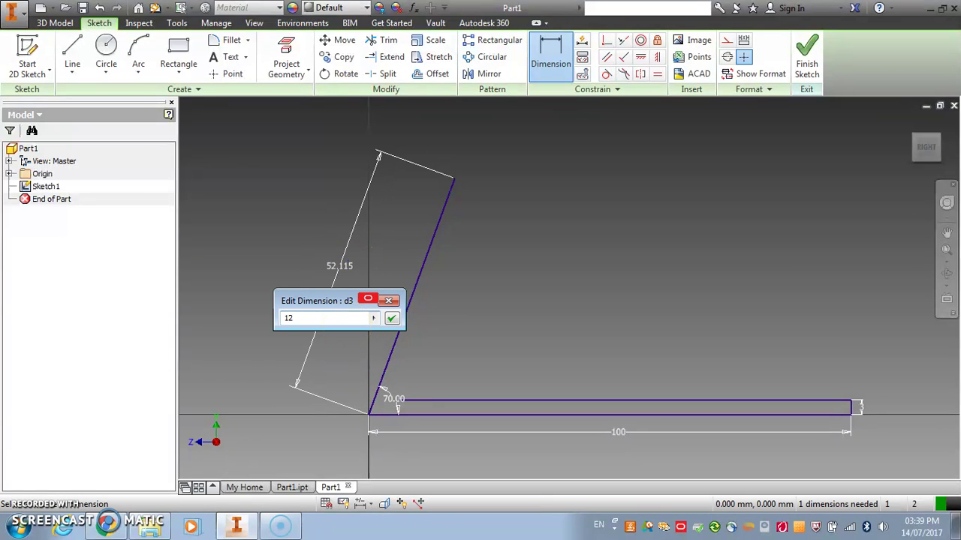
{"action": "key", "text": "Return"}
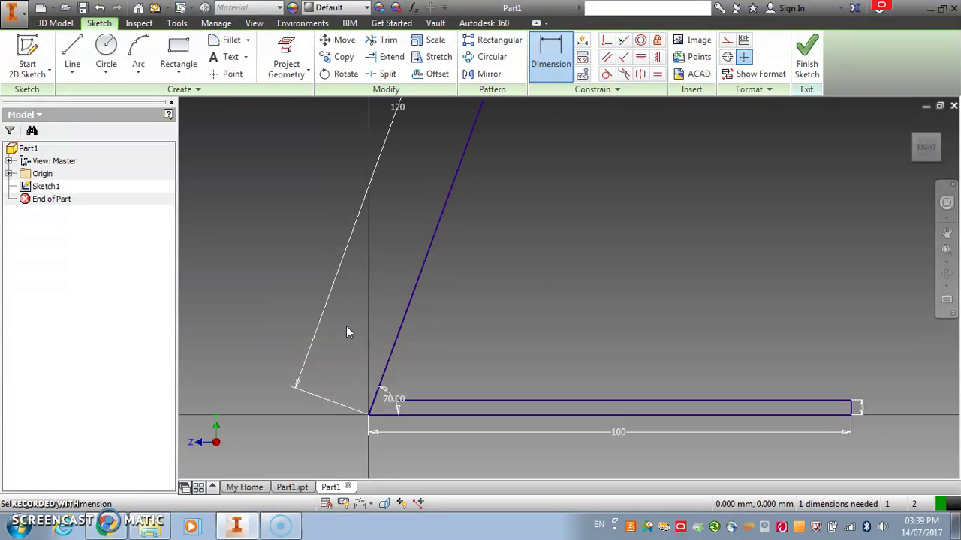
Draw a short line about 13.9 mm long from the slanted line's upper end, sloping slightly down on the base's side.
{"action": "left_click", "coordinate": [946, 250]}
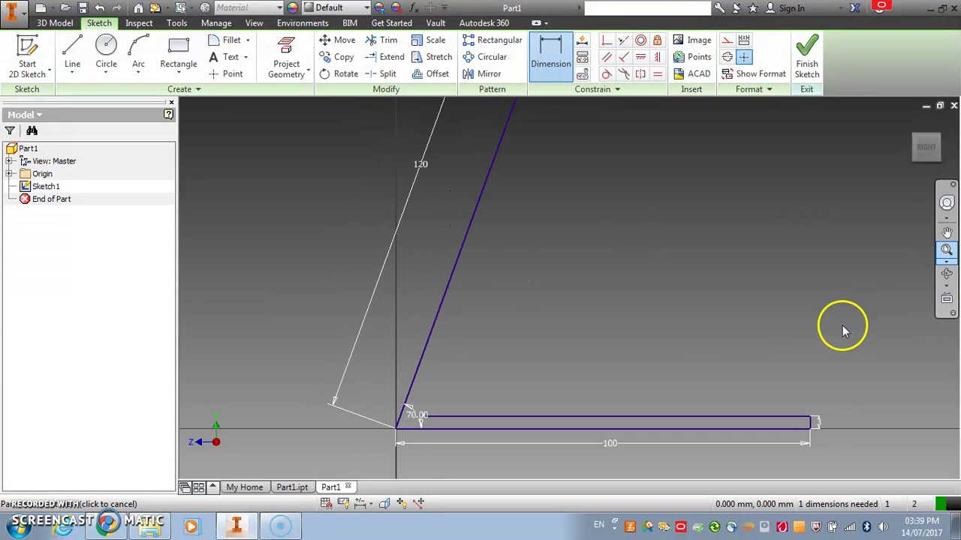
{"action": "left_click", "coordinate": [650, 341]}
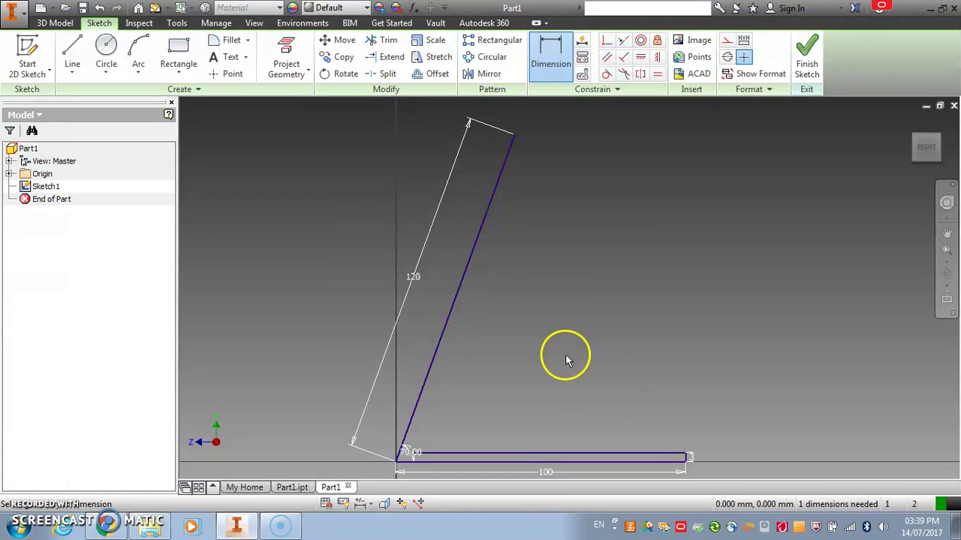
{"action": "scroll", "coordinate": [538, 172], "scroll_direction": "up", "scroll_amount": 3}
{"action": "middle_click_drag", "start_coordinate": [539, 177], "coordinate": [497, 333]}
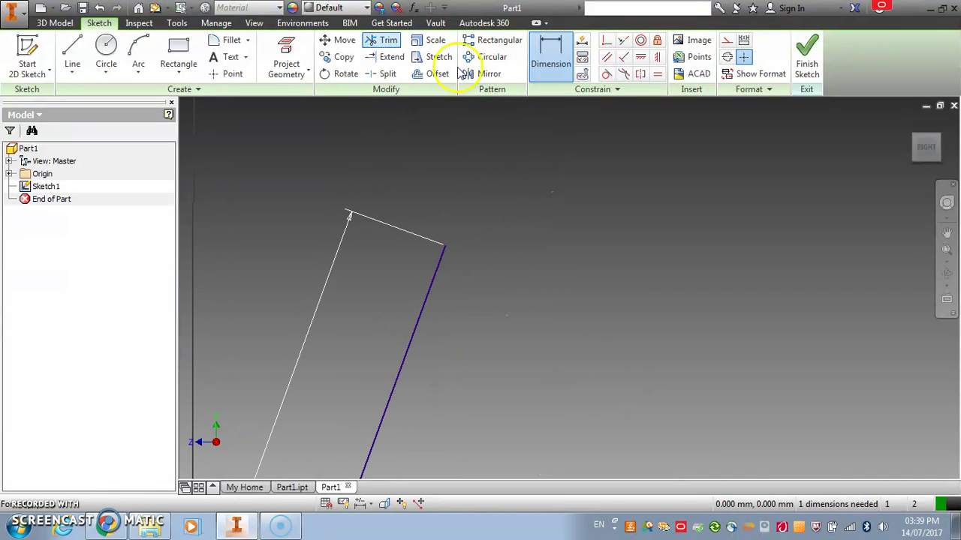
{"action": "left_click", "coordinate": [78, 47]}
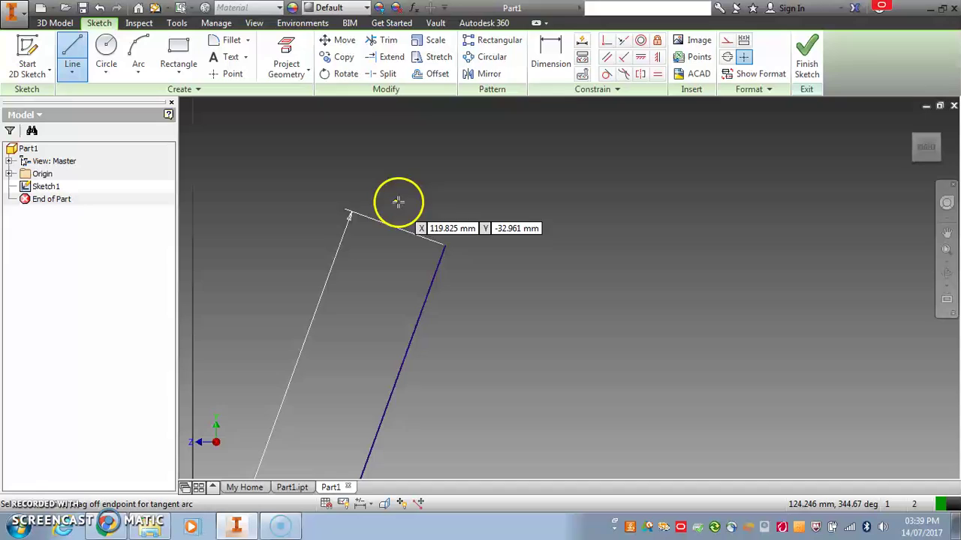
{"action": "left_click", "coordinate": [444, 247]}
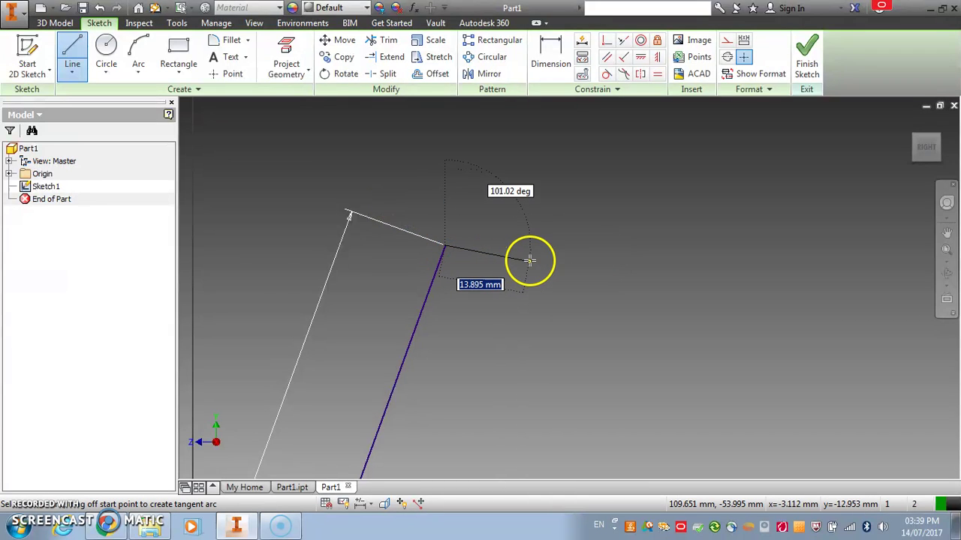
{"action": "double_click", "coordinate": [530, 261]}
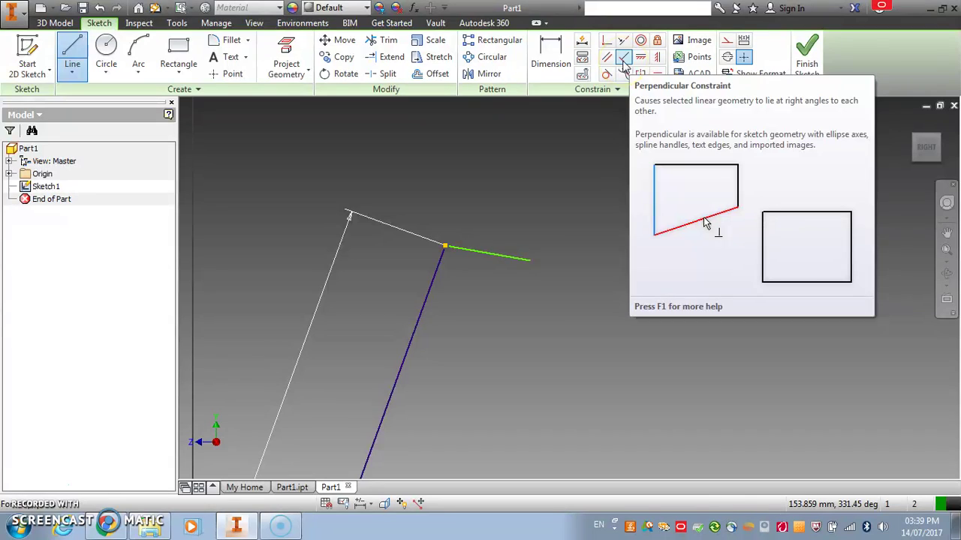
Add a perpendicular constraint between the slanted line and the short line at its upper end.
{"action": "left_click", "coordinate": [623, 60]}
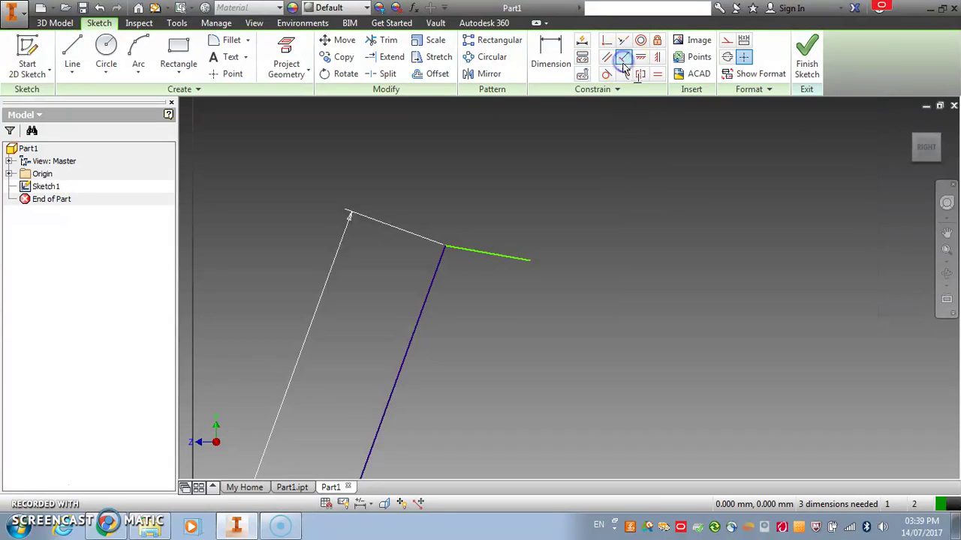
{"action": "left_click", "coordinate": [437, 280]}
{"action": "left_click", "coordinate": [481, 253]}
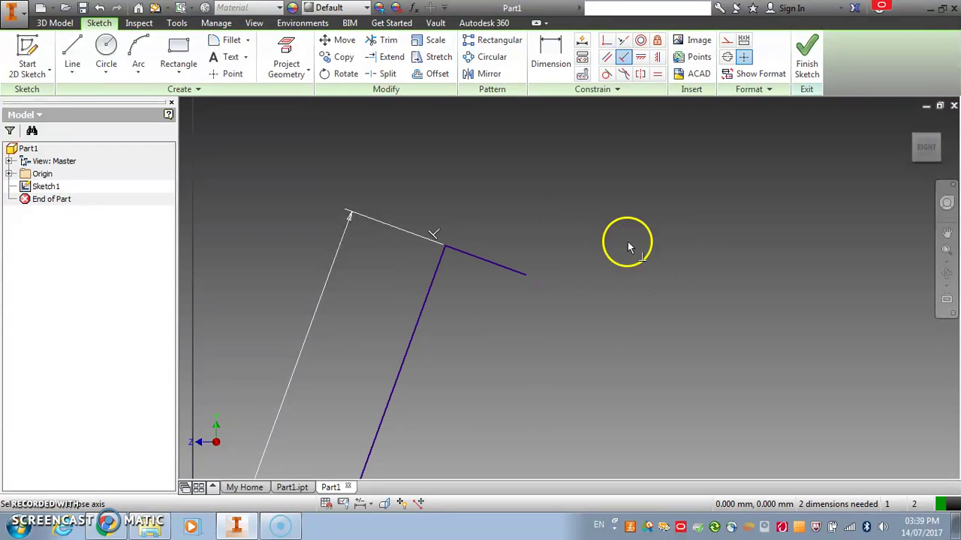
Add an aligned dimension to the short upper end line and set its length to 3 mm.
{"action": "key", "text": "d"}
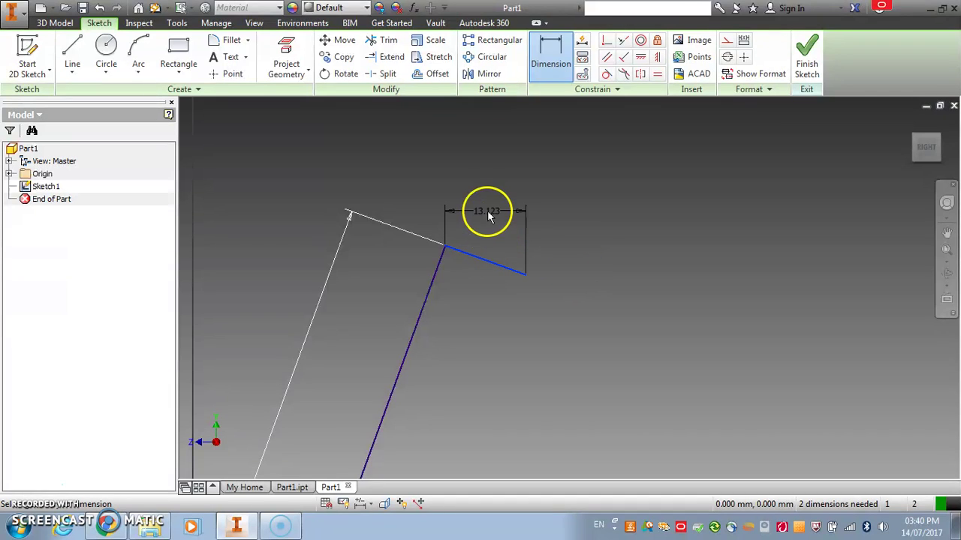
{"action": "left_click", "coordinate": [497, 254]}
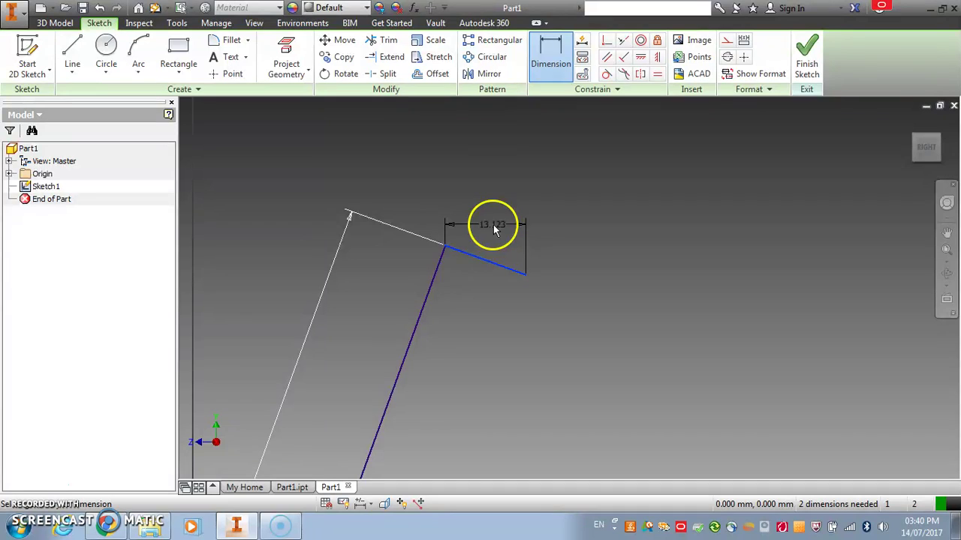
{"action": "right_click", "coordinate": [493, 233]}
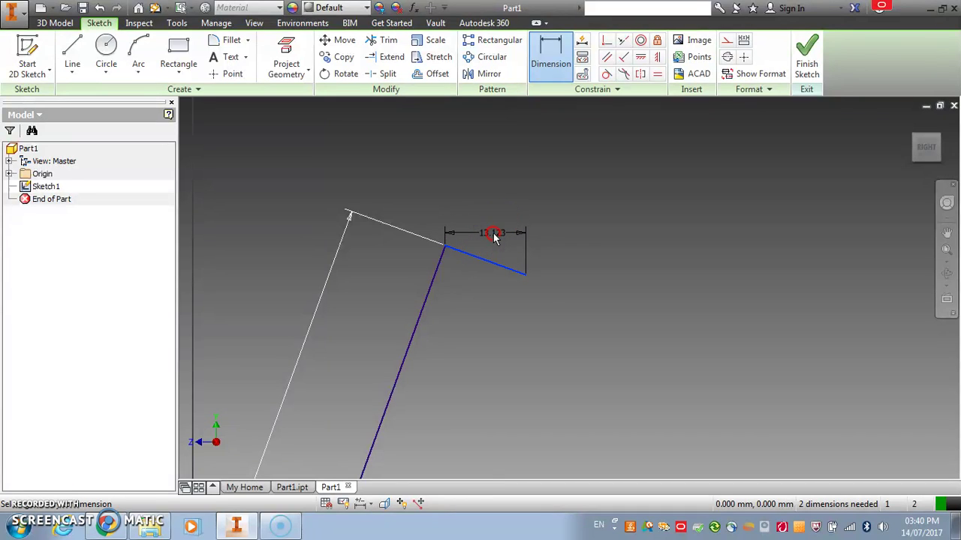
{"action": "left_click", "coordinate": [488, 295]}
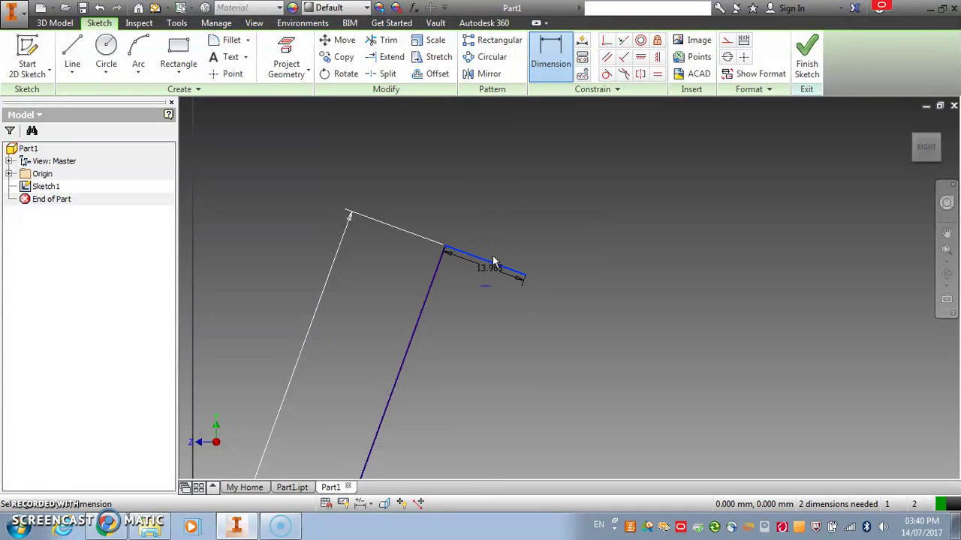
{"action": "left_click", "coordinate": [505, 232]}
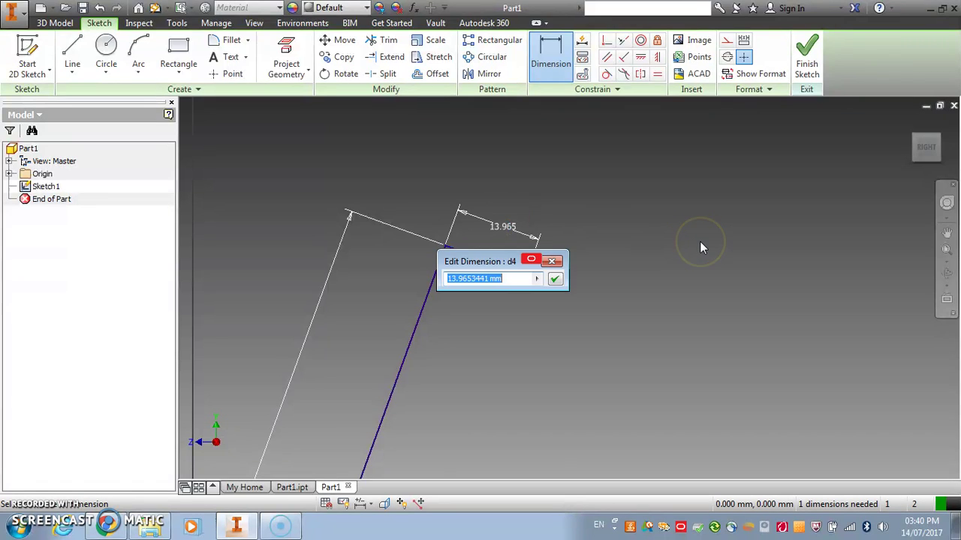
{"action": "key", "text": "Return"}
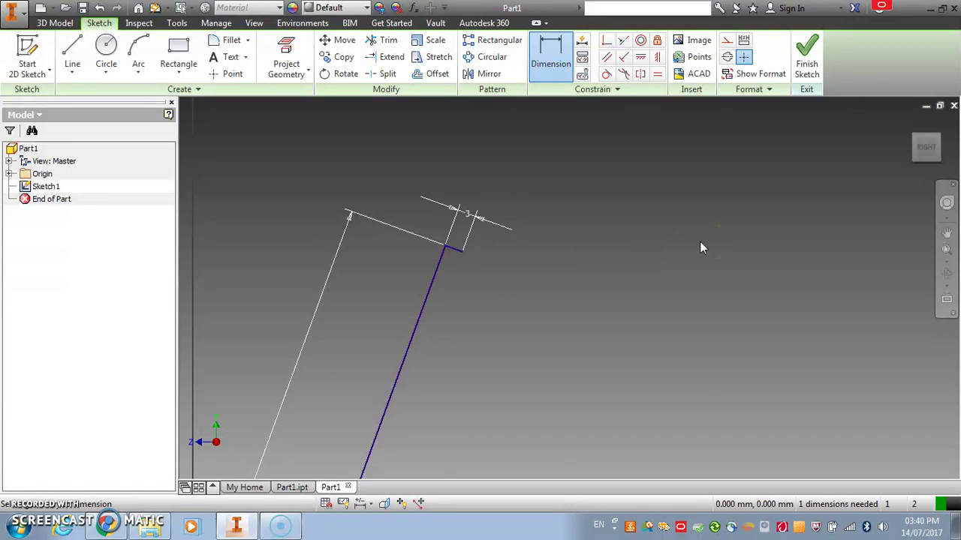
Draw an inner slanted line down from the short end line's free end, continuing about 2.9 mm to the upper horizontal line's open end.
{"action": "scroll", "coordinate": [504, 340], "scroll_direction": "down", "scroll_amount": 1}
{"action": "middle_click_drag", "start_coordinate": [531, 331], "coordinate": [577, 230]}
{"action": "scroll", "coordinate": [586, 225], "scroll_direction": "down", "scroll_amount": 5}
{"action": "middle_click_drag", "start_coordinate": [588, 291], "coordinate": [590, 235]}
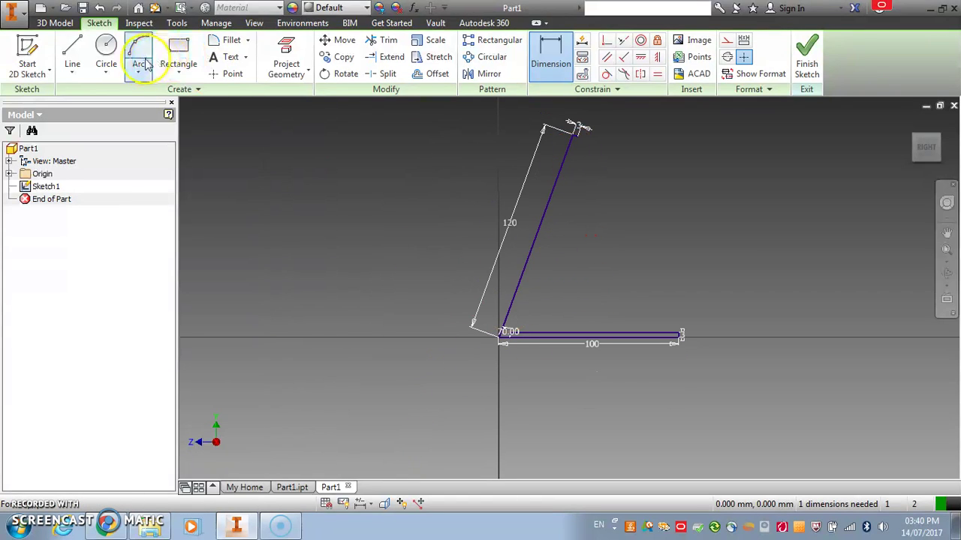
{"action": "left_click", "coordinate": [67, 52]}
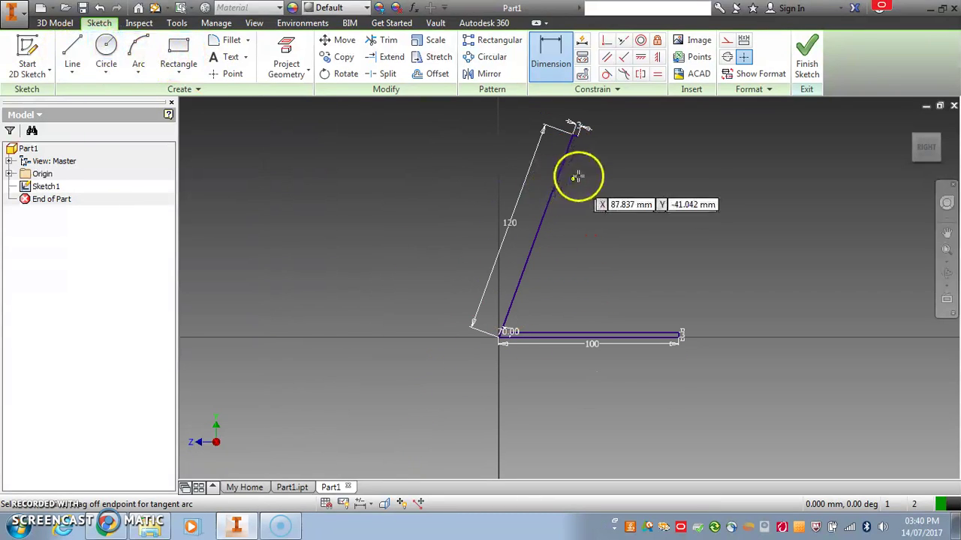
{"action": "middle_click_drag", "start_coordinate": [581, 157], "coordinate": [543, 255]}
{"action": "scroll", "coordinate": [543, 255], "scroll_direction": "up", "scroll_amount": 2}
{"action": "left_click", "coordinate": [517, 194]}
{"action": "middle_click_drag", "start_coordinate": [493, 350], "coordinate": [601, 33]}
{"action": "middle_click_drag", "start_coordinate": [524, 285], "coordinate": [580, 146]}
{"action": "middle_click_drag", "start_coordinate": [424, 442], "coordinate": [481, 338]}
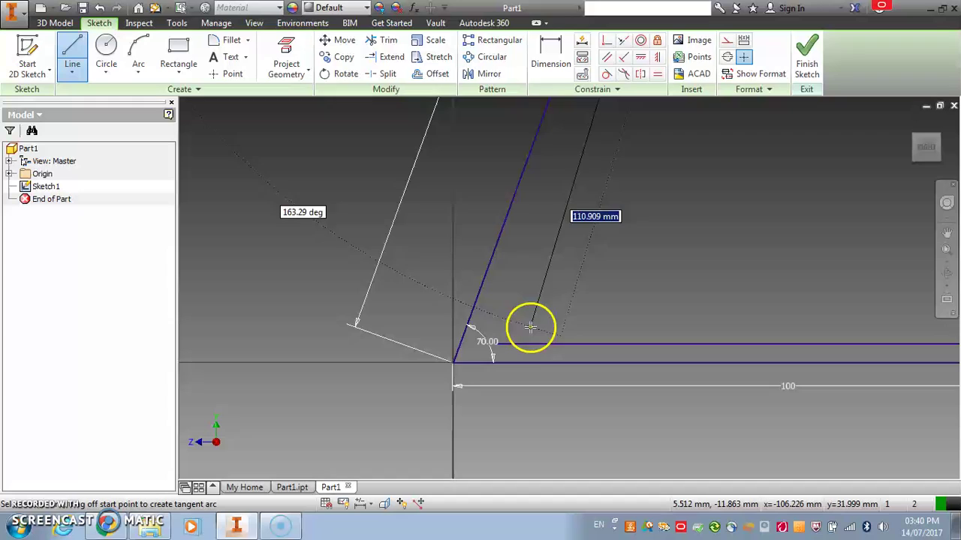
{"action": "left_click", "coordinate": [480, 343]}
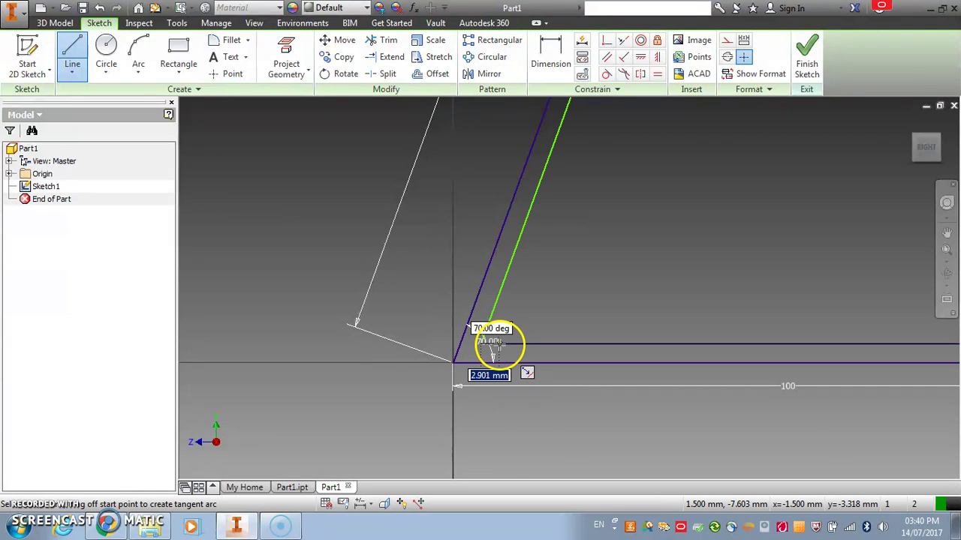
{"action": "left_click", "coordinate": [500, 344]}
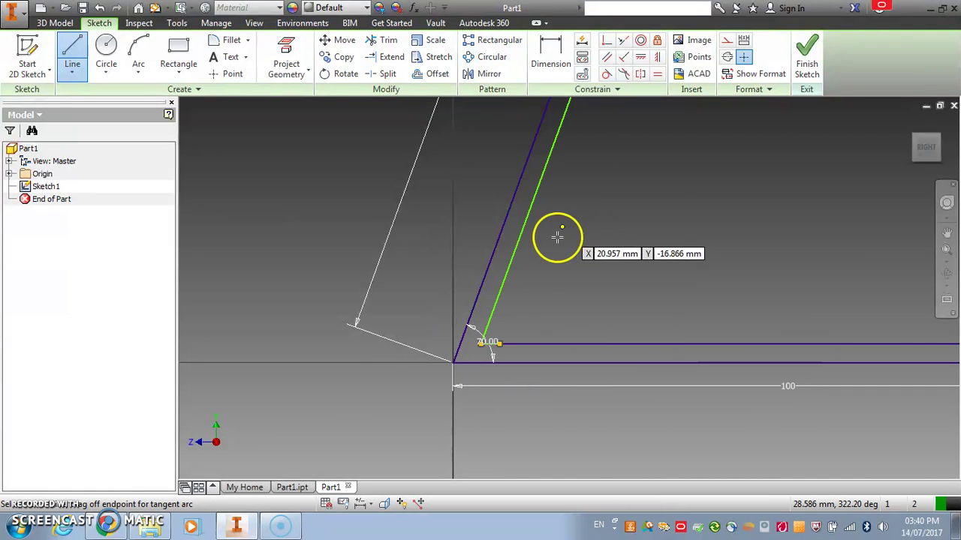
Add a parallel constraint between the outer and inner slanted lines.
{"action": "scroll", "coordinate": [617, 270], "scroll_direction": "up", "scroll_amount": 3}
{"action": "middle_click_drag", "start_coordinate": [618, 271], "coordinate": [509, 425]}
{"action": "scroll", "coordinate": [509, 425], "scroll_direction": "up", "scroll_amount": 2}
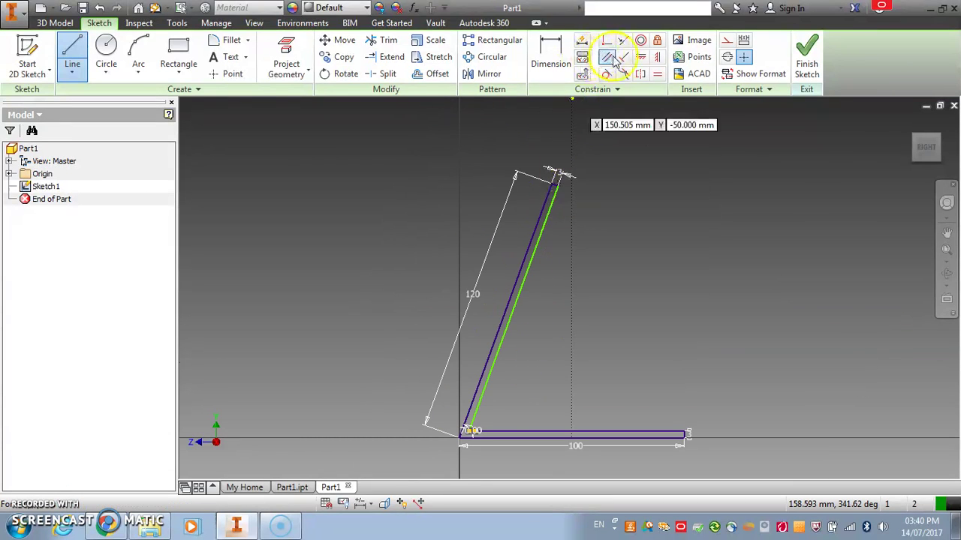
{"action": "scroll", "coordinate": [542, 228], "scroll_direction": "down", "scroll_amount": 6}
{"action": "scroll", "coordinate": [466, 219], "scroll_direction": "up", "scroll_amount": 2}
{"action": "middle_click_drag", "start_coordinate": [459, 222], "coordinate": [428, 333]}
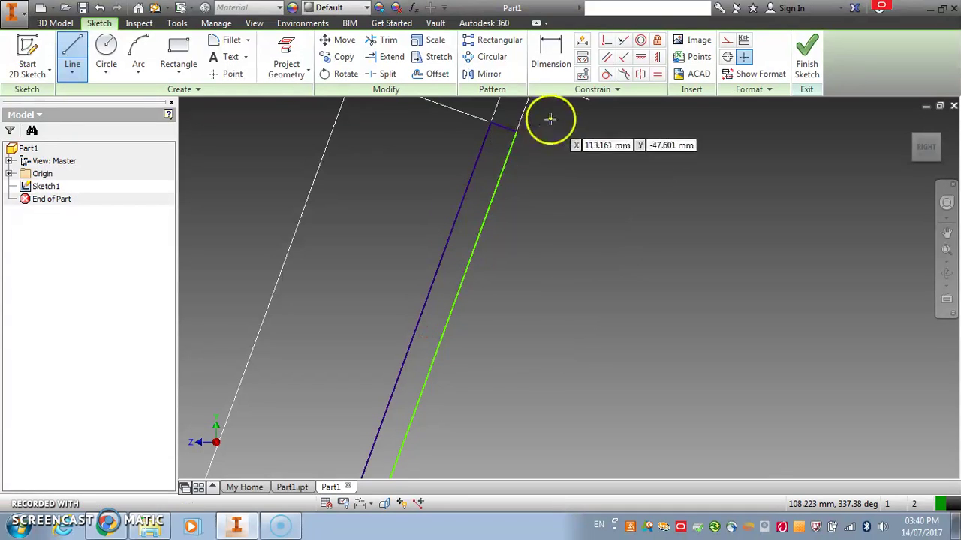
{"action": "left_click", "coordinate": [607, 59]}
{"action": "left_click", "coordinate": [459, 212]}
{"action": "left_click", "coordinate": [482, 232]}
Add a parallel constraint between the short connecting line at the inner corner and the base line.
{"action": "scroll", "coordinate": [521, 349], "scroll_direction": "up", "scroll_amount": 2}
{"action": "middle_click_drag", "start_coordinate": [479, 416], "coordinate": [534, 206]}
{"action": "scroll", "coordinate": [465, 400], "scroll_direction": "up", "scroll_amount": 2}
{"action": "middle_click_drag", "start_coordinate": [464, 389], "coordinate": [474, 189]}
{"action": "scroll", "coordinate": [392, 379], "scroll_direction": "down", "scroll_amount": 2}
{"action": "scroll", "coordinate": [453, 315], "scroll_direction": "down", "scroll_amount": 4}
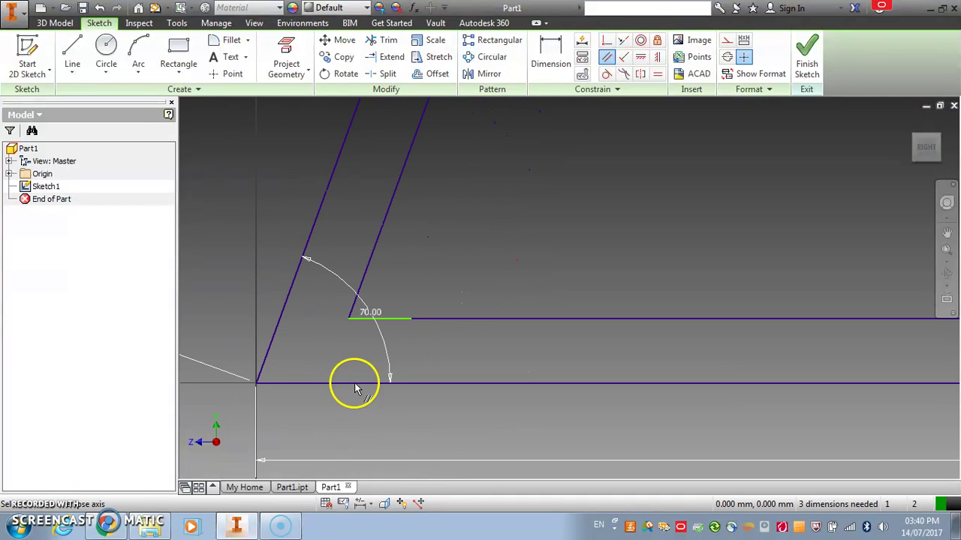
{"action": "left_click", "coordinate": [380, 319]}
{"action": "left_click", "coordinate": [373, 383]}
Set the base line's length to 80 mm.
{"action": "scroll", "coordinate": [510, 306], "scroll_direction": "down", "scroll_amount": 5}
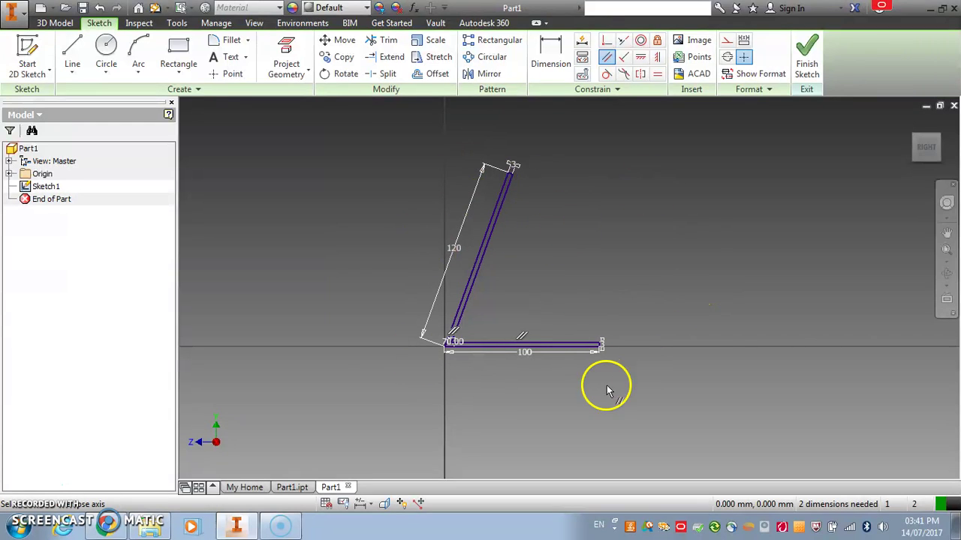
{"action": "scroll", "coordinate": [563, 373], "scroll_direction": "up", "scroll_amount": 3}
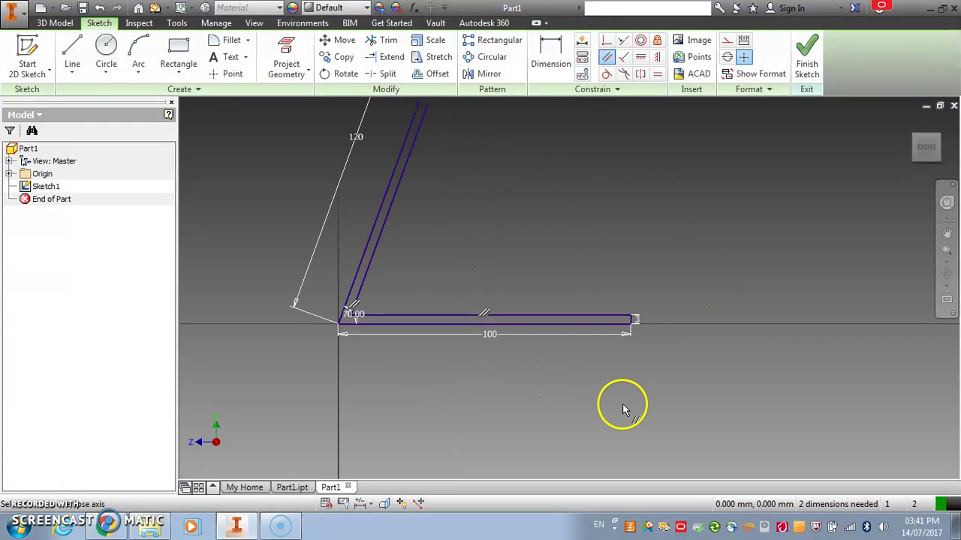
{"action": "double_click", "coordinate": [492, 335]}
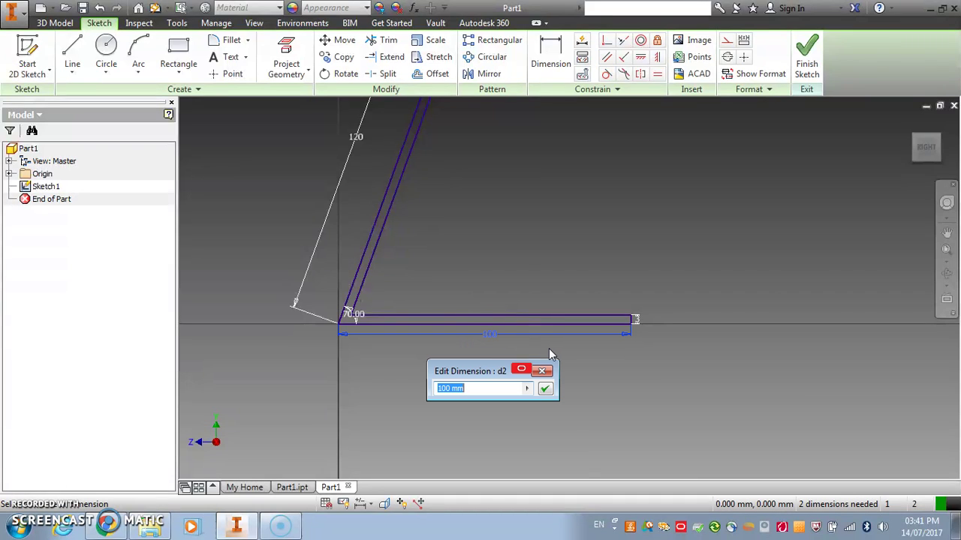
{"action": "type", "text": "80"}
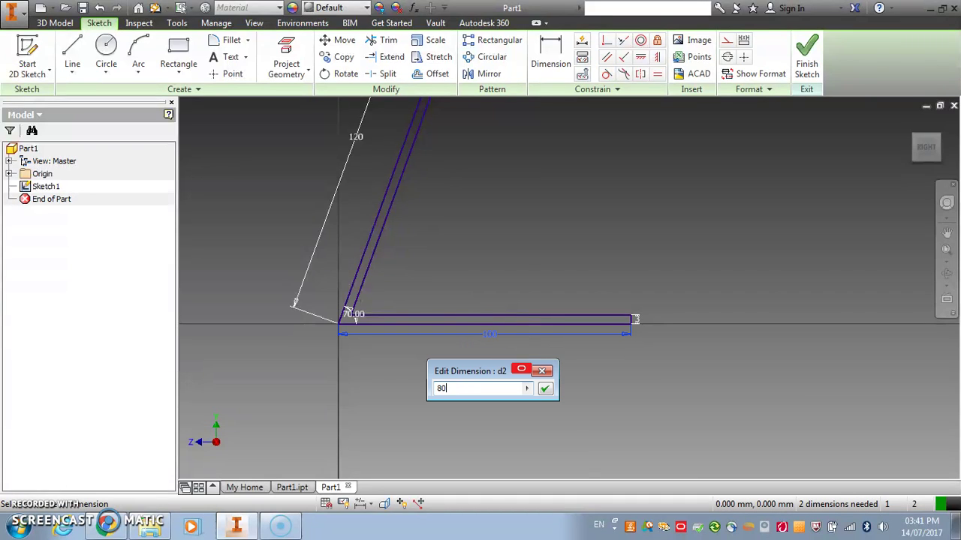
{"action": "key", "text": "Return"}
{"action": "scroll", "coordinate": [596, 350], "scroll_direction": "down", "scroll_amount": 2}
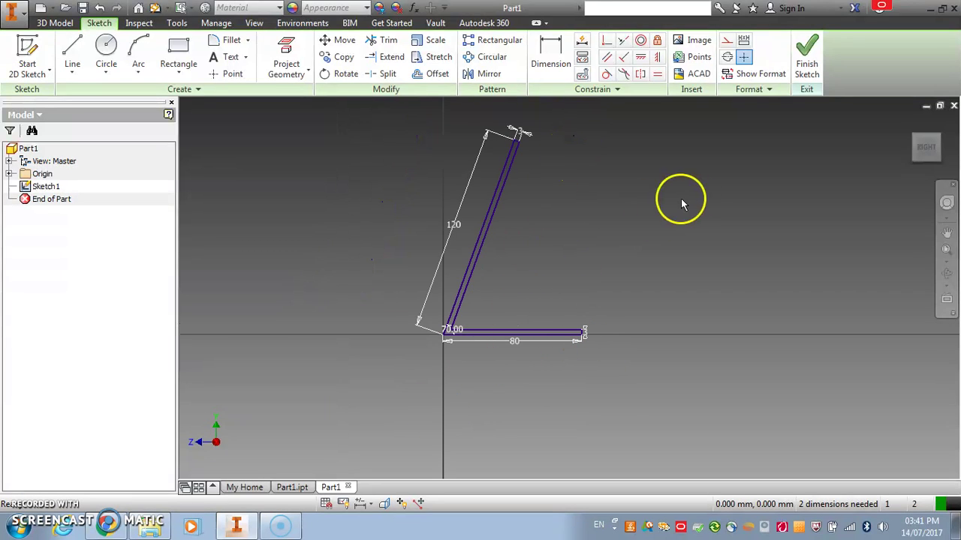
Finish the stand's side profile sketch.
{"action": "middle_click_drag", "start_coordinate": [508, 283], "coordinate": [498, 324]}
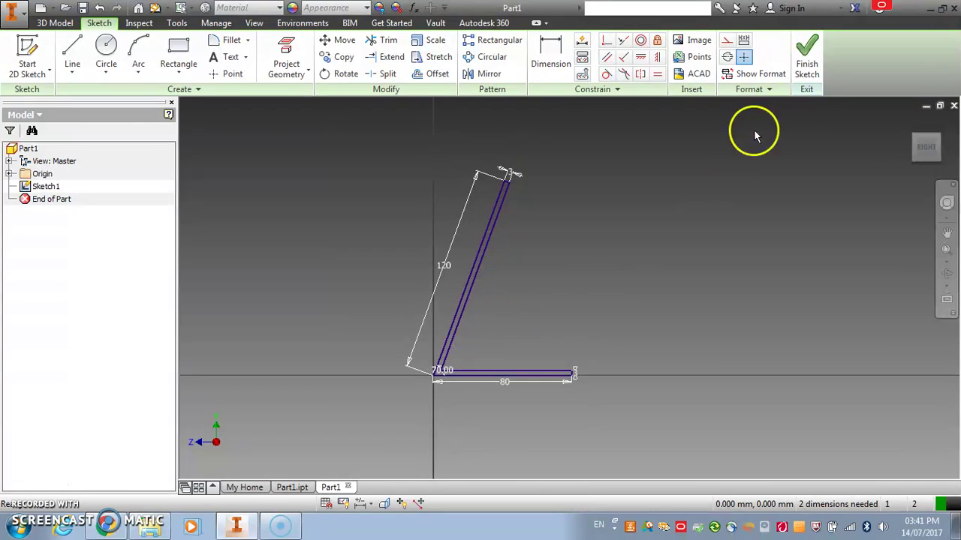
{"action": "left_click", "coordinate": [806, 54]}
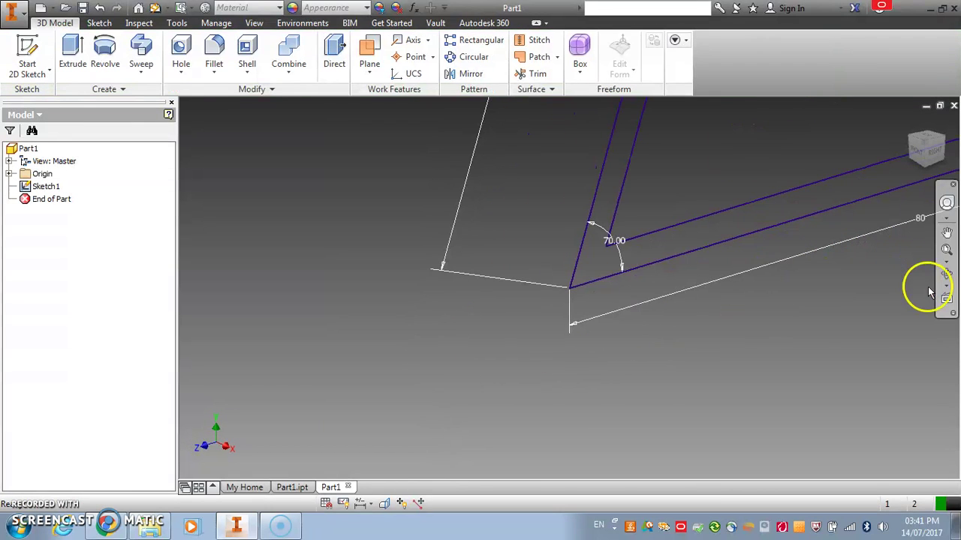
{"action": "left_click", "coordinate": [946, 252]}
{"action": "left_click", "coordinate": [949, 253]}
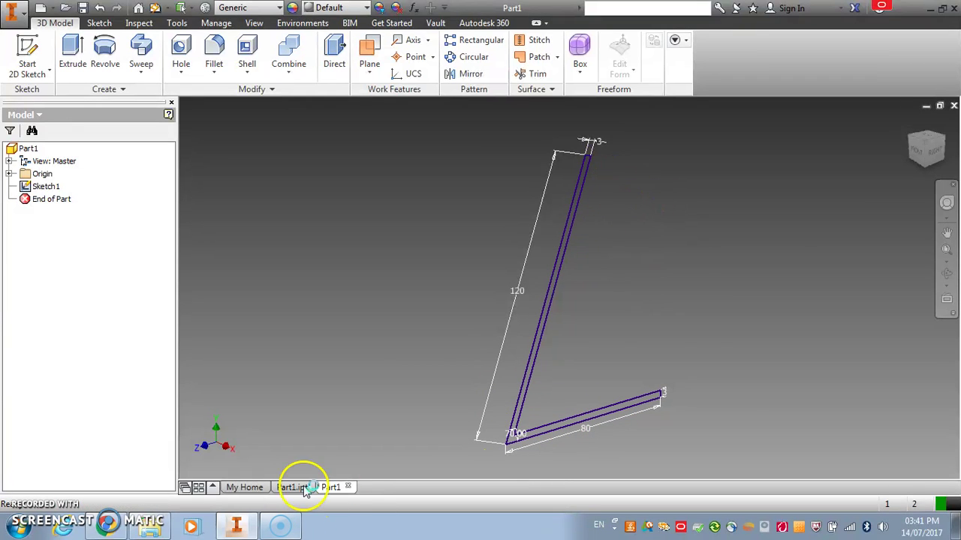
Examine the finished stand in Part1.ipt from an isometric and a side view, and return to the new part.
{"action": "left_click", "coordinate": [934, 150]}
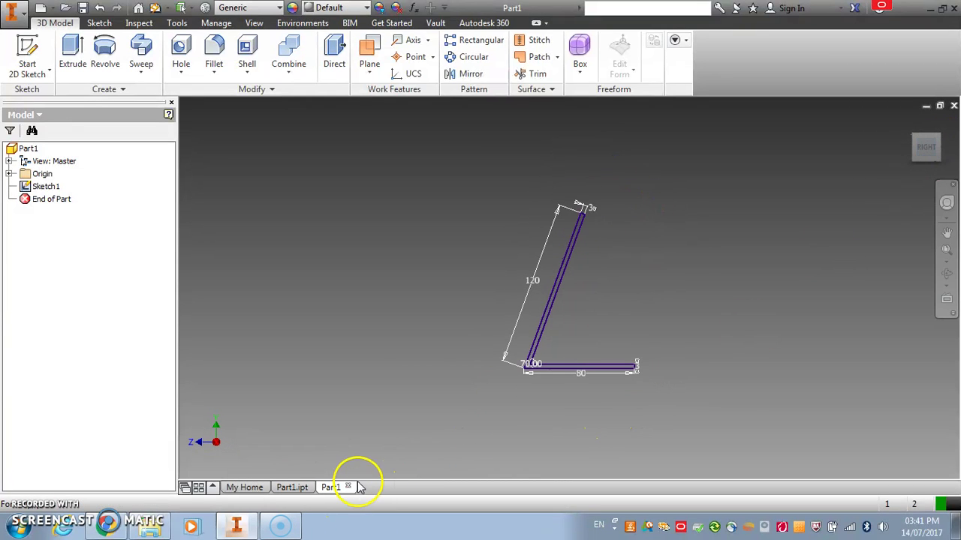
{"action": "left_click", "coordinate": [290, 488]}
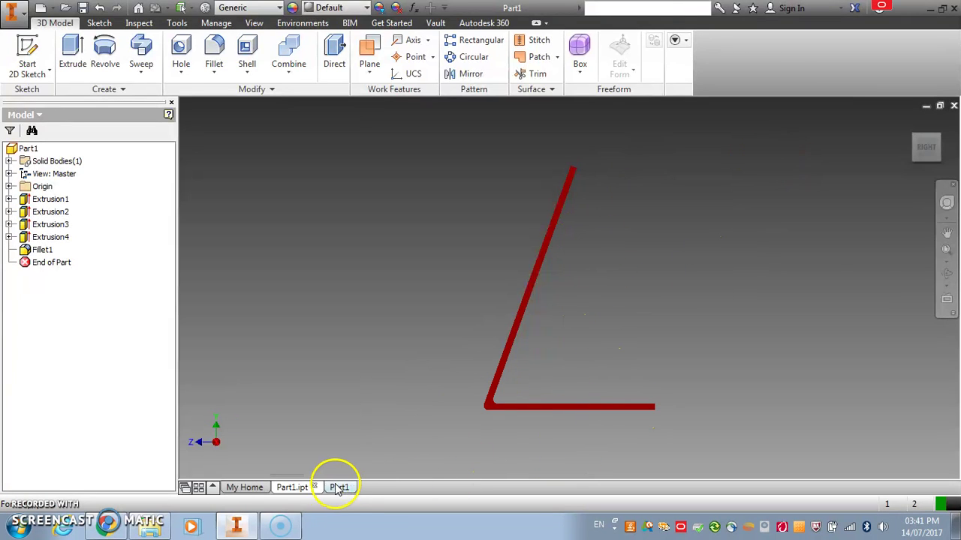
{"action": "left_click", "coordinate": [914, 145]}
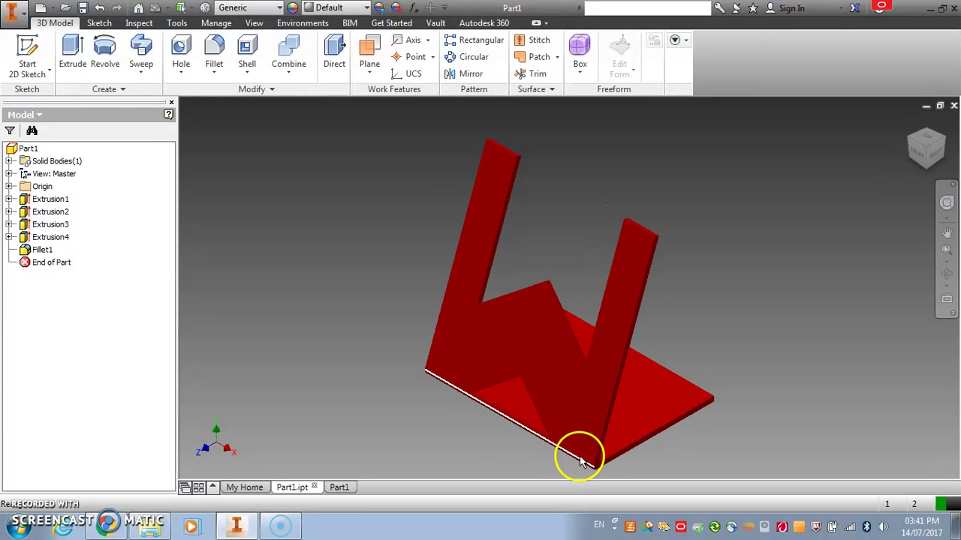
{"action": "left_click", "coordinate": [931, 166]}
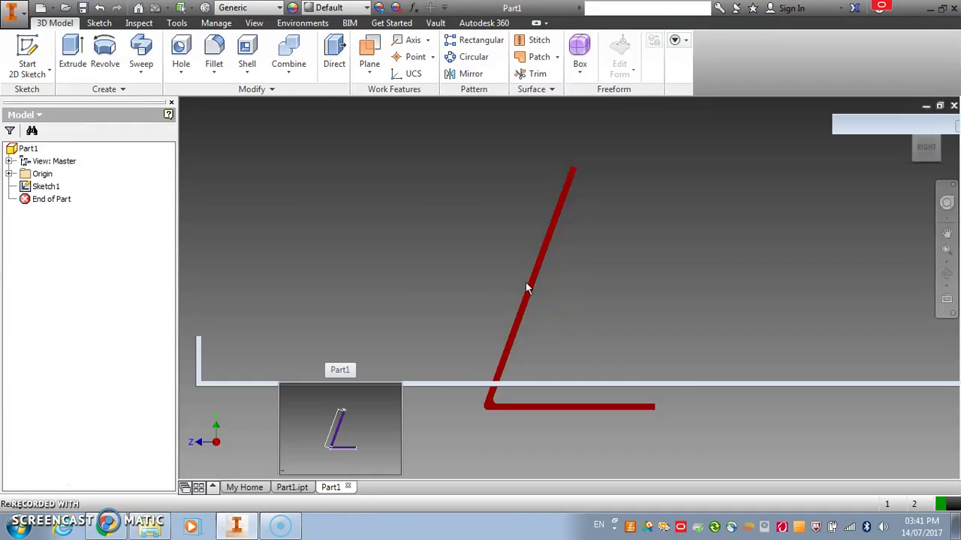
{"action": "left_click", "coordinate": [339, 488]}
Show the side profile in isometric view and set this view as home with a fixed distance.
{"action": "scroll", "coordinate": [832, 287], "scroll_direction": "down", "scroll_amount": 1}
{"action": "scroll", "coordinate": [832, 285], "scroll_direction": "up", "scroll_amount": 6}
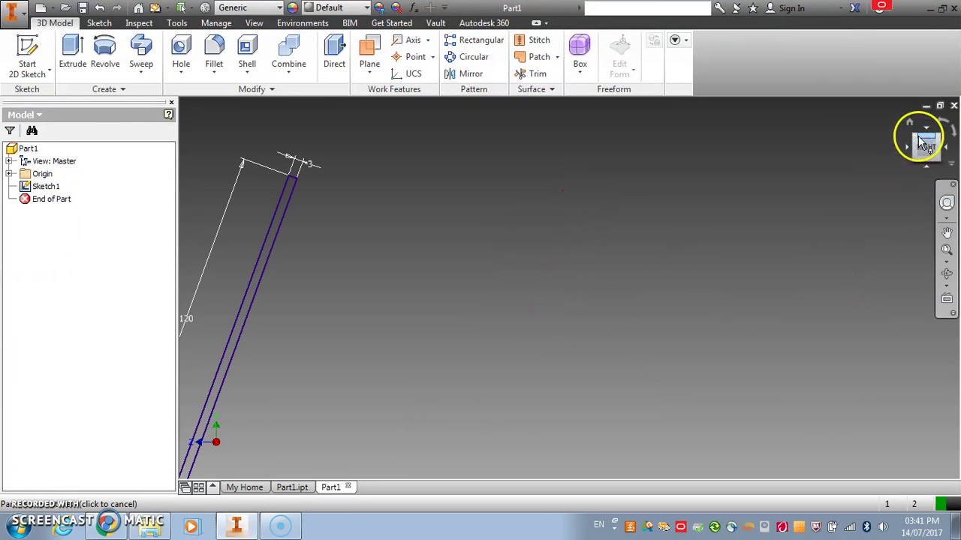
{"action": "left_click", "coordinate": [946, 253]}
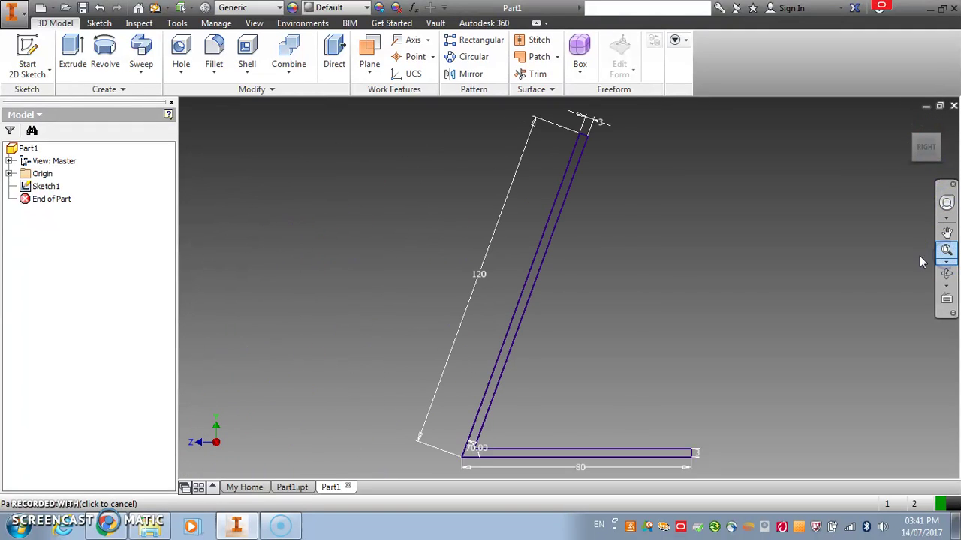
{"action": "left_click", "coordinate": [917, 148]}
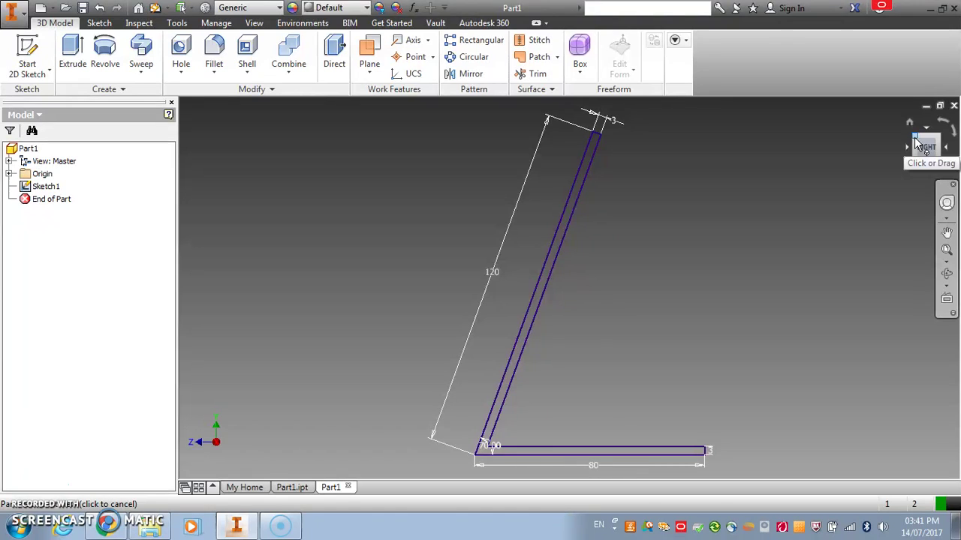
{"action": "left_click", "coordinate": [916, 141]}
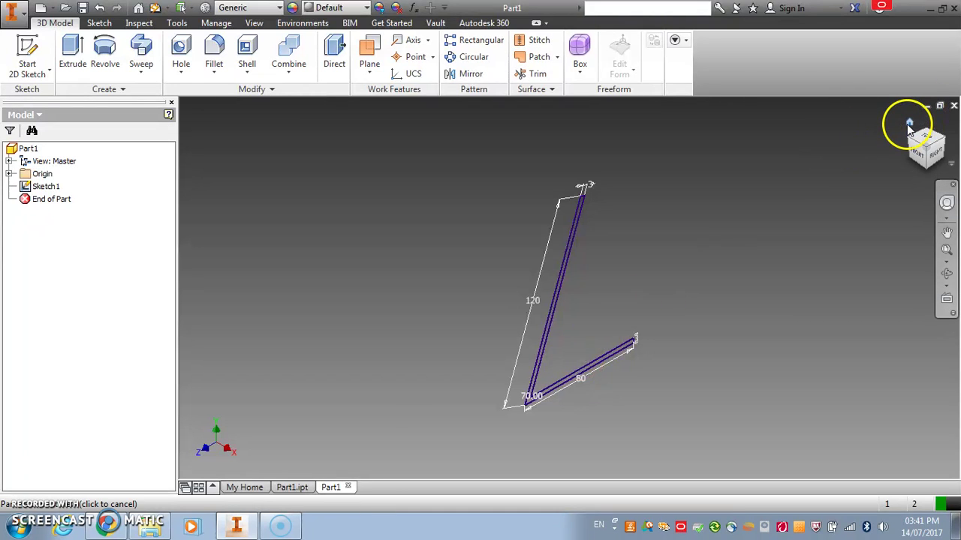
{"action": "right_click", "coordinate": [910, 126]}
{"action": "mouse_move", "coordinate": [880, 226]}
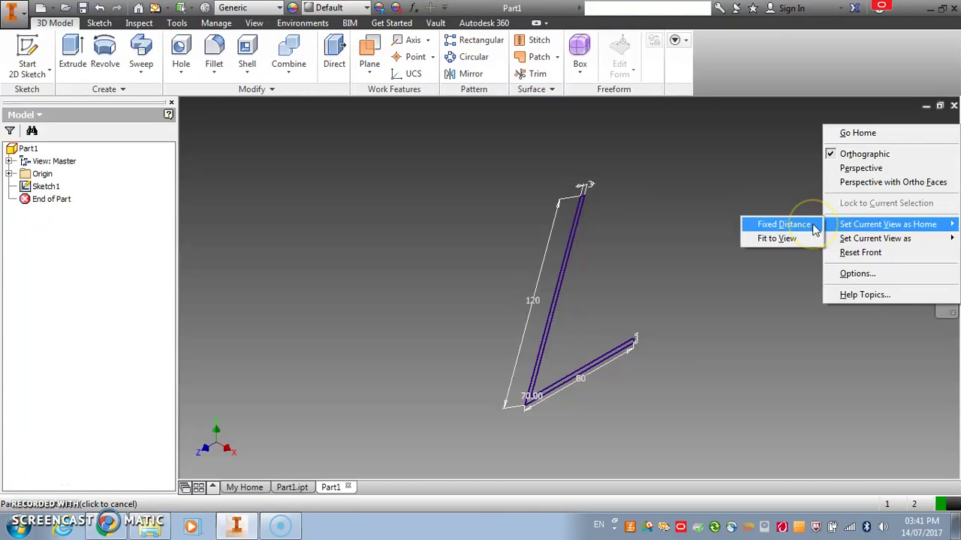
{"action": "left_click", "coordinate": [809, 227]}
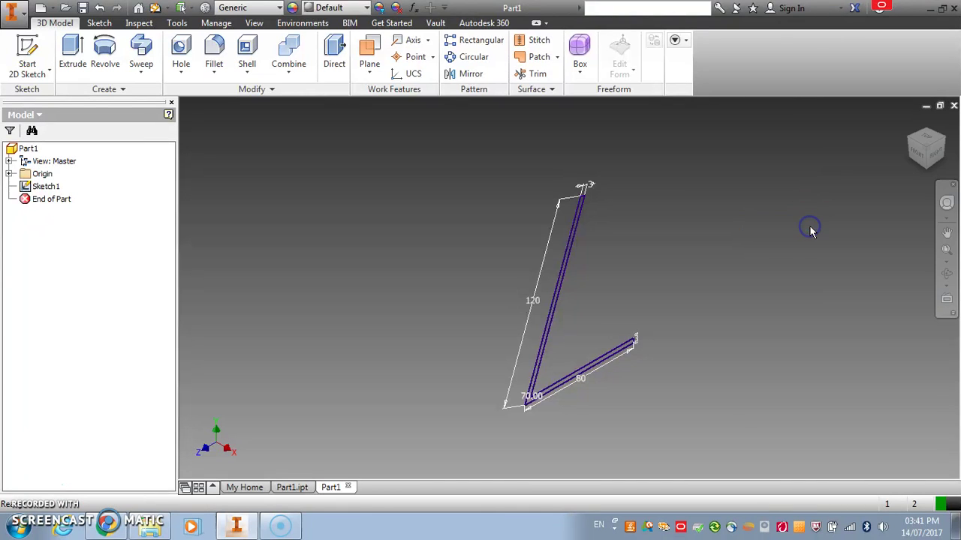
Extrude the closed side profile 150 mm in the default direction as a new solid.
{"action": "left_click", "coordinate": [936, 160]}
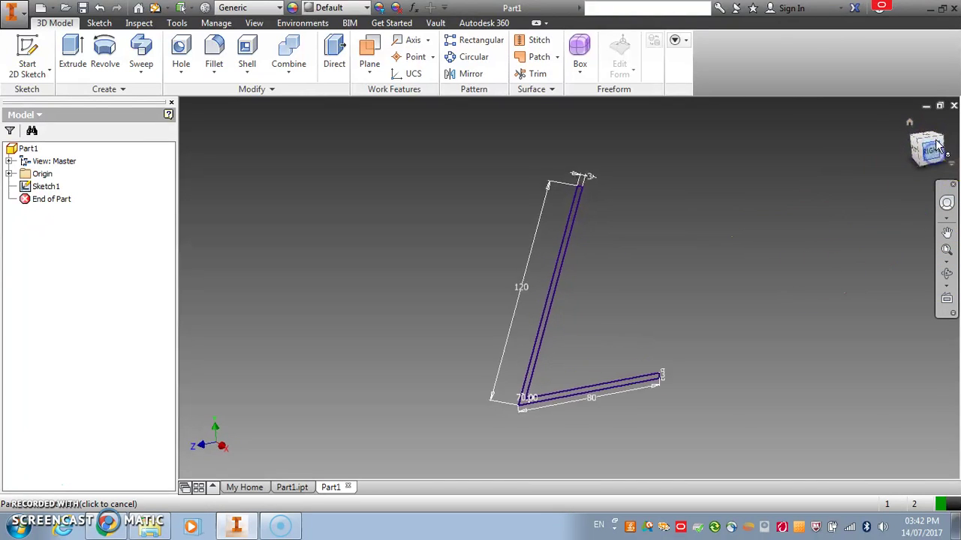
{"action": "middle_click_drag", "start_coordinate": [595, 303], "coordinate": [488, 233], "text": "shift"}
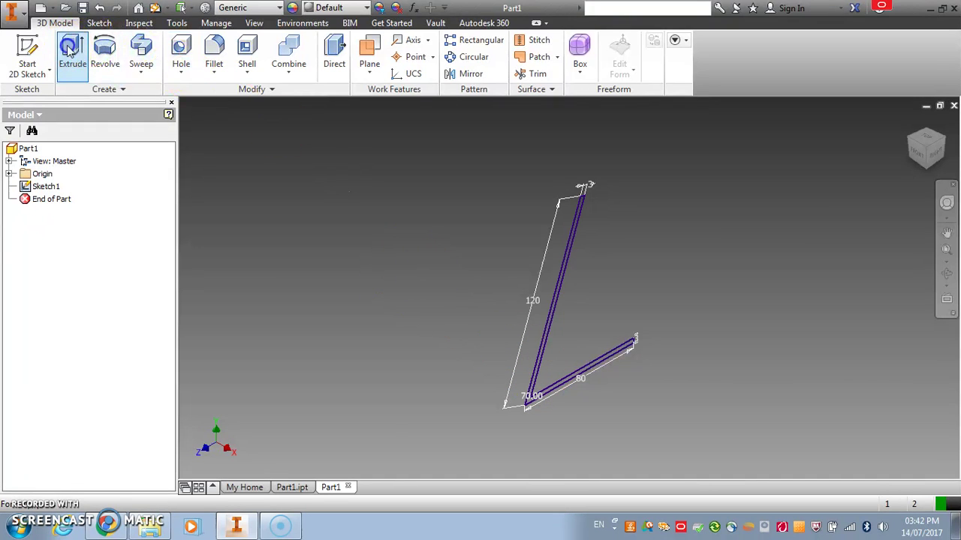
{"action": "scroll", "coordinate": [559, 277], "scroll_direction": "up", "scroll_amount": 4}
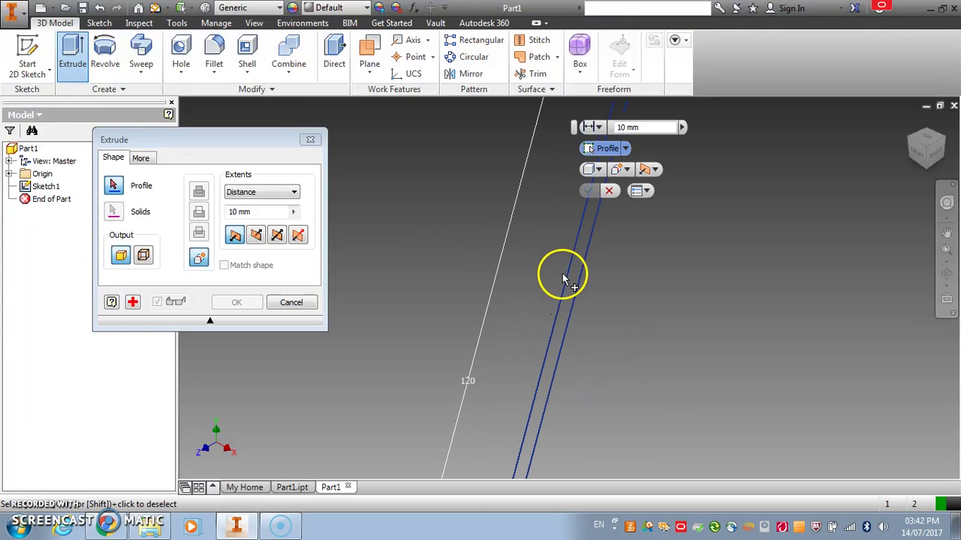
{"action": "scroll", "coordinate": [566, 307], "scroll_direction": "down", "scroll_amount": 5}
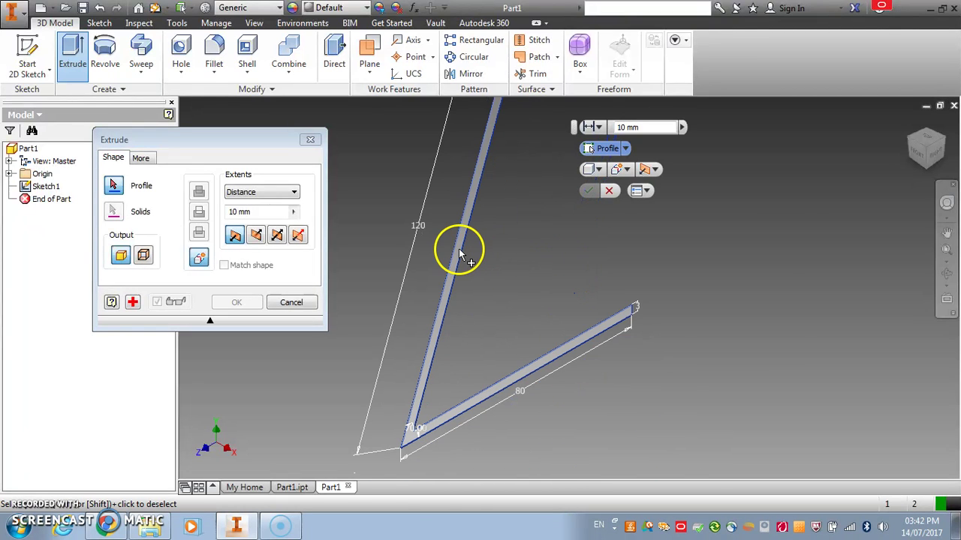
{"action": "left_click", "coordinate": [459, 248]}
{"action": "scroll", "coordinate": [522, 266], "scroll_direction": "down", "scroll_amount": 3}
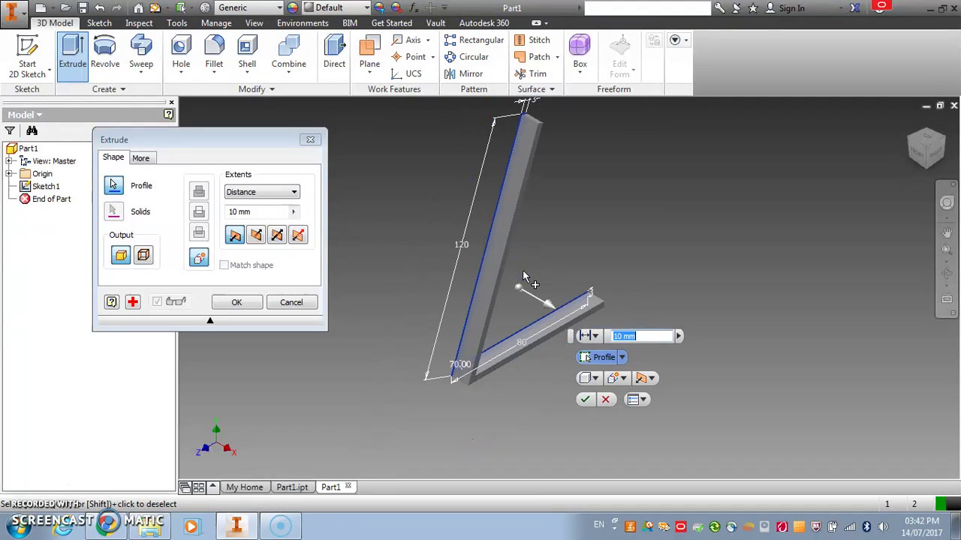
{"action": "scroll", "coordinate": [439, 232], "scroll_direction": "down", "scroll_amount": 3}
{"action": "left_click", "coordinate": [434, 244]}
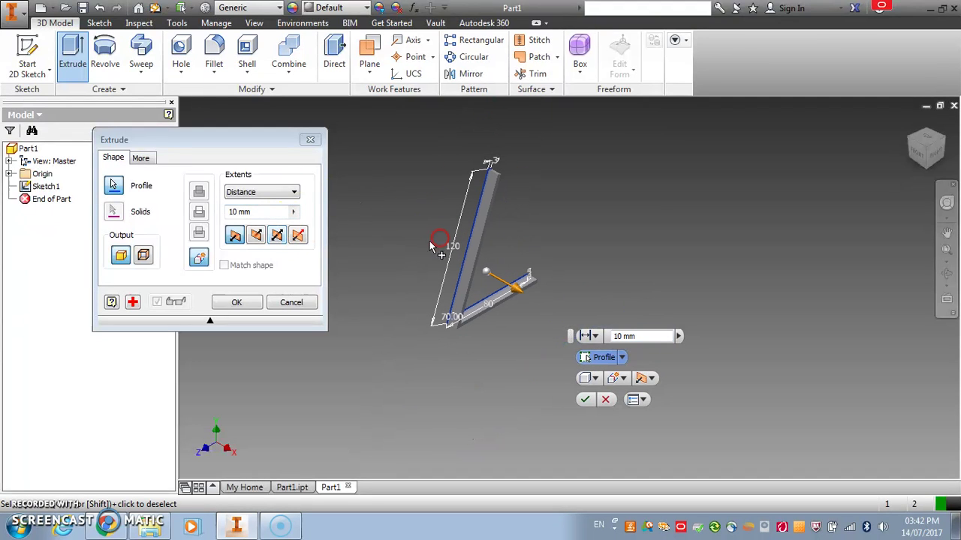
{"action": "left_click", "coordinate": [258, 211]}
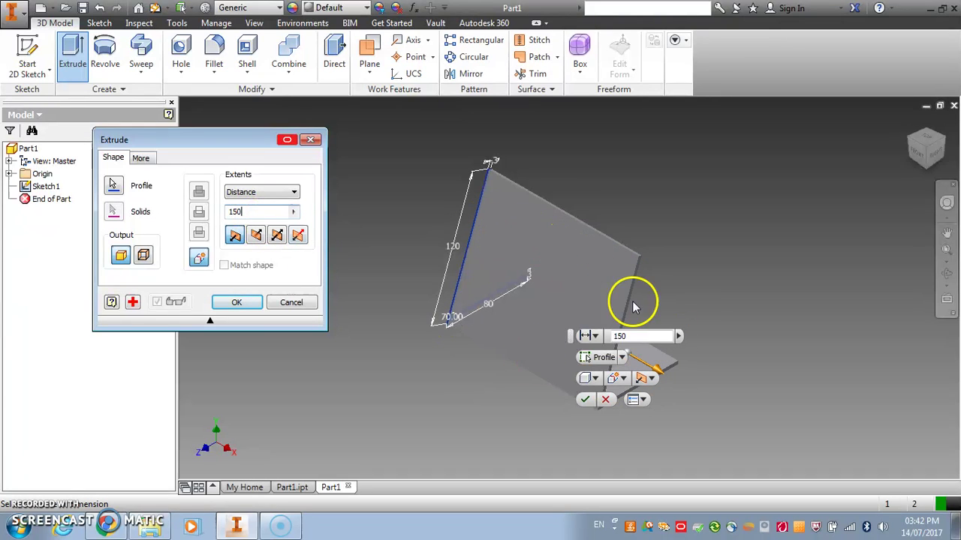
{"action": "middle_click_drag", "start_coordinate": [704, 296], "coordinate": [642, 263]}
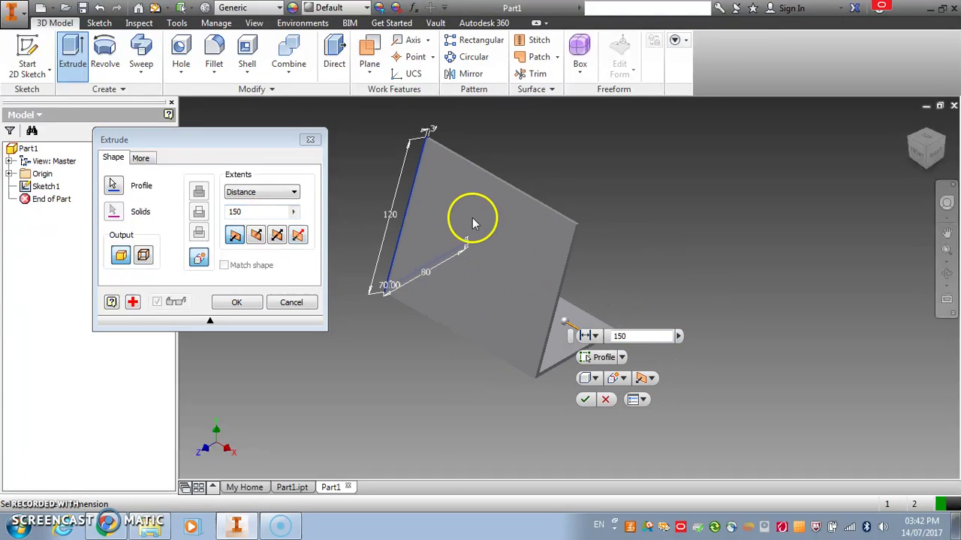
{"action": "left_click", "coordinate": [236, 308]}
Change the appearance colour of the stand's solid body to red.
{"action": "scroll", "coordinate": [647, 374], "scroll_direction": "down", "scroll_amount": 3}
{"action": "scroll", "coordinate": [495, 356], "scroll_direction": "up", "scroll_amount": 3}
{"action": "middle_click_drag", "start_coordinate": [495, 357], "coordinate": [499, 370]}
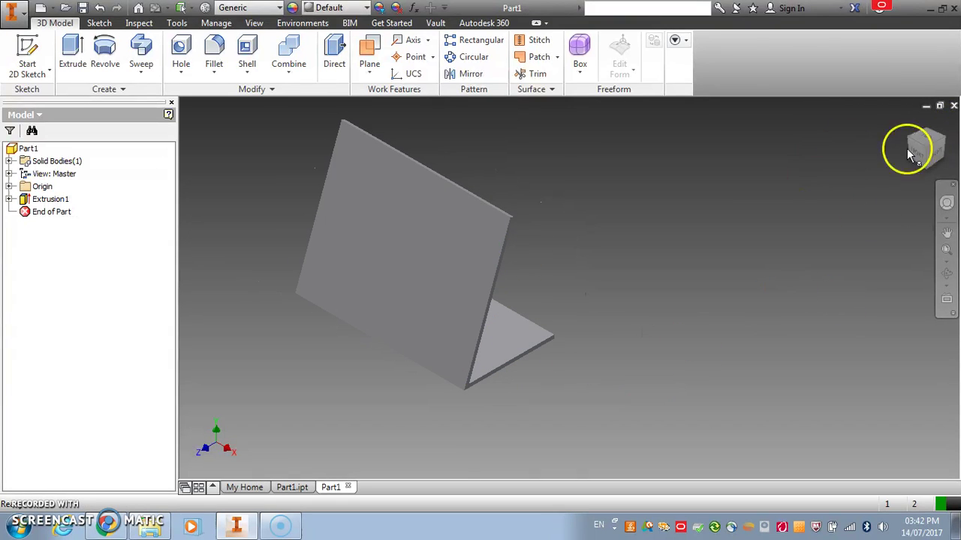
{"action": "left_click", "coordinate": [934, 155]}
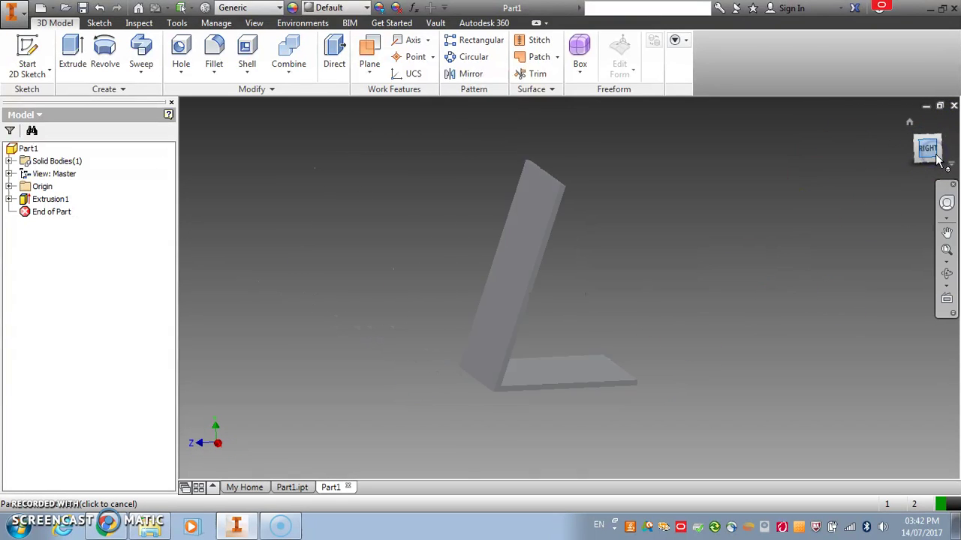
{"action": "left_click", "coordinate": [916, 139]}
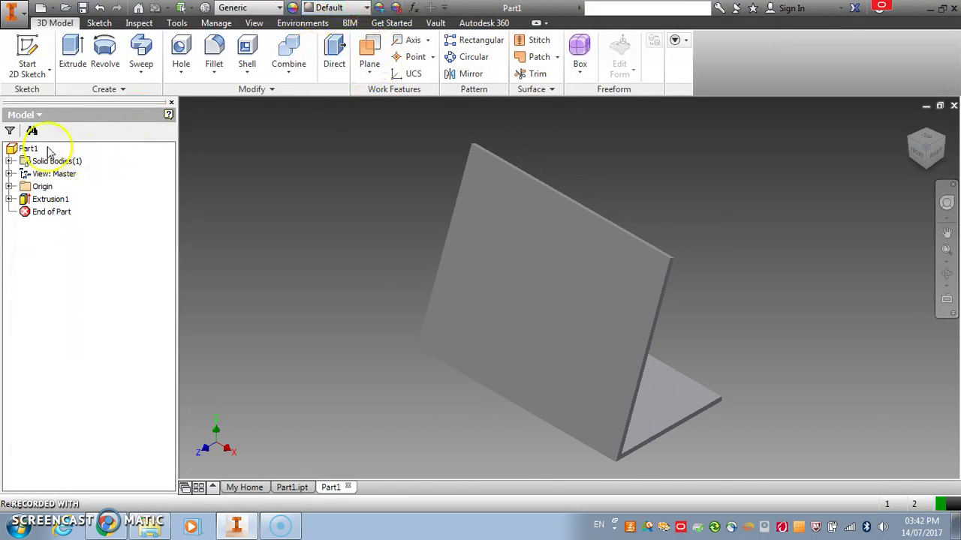
{"action": "left_click", "coordinate": [9, 161]}
{"action": "left_click", "coordinate": [56, 173]}
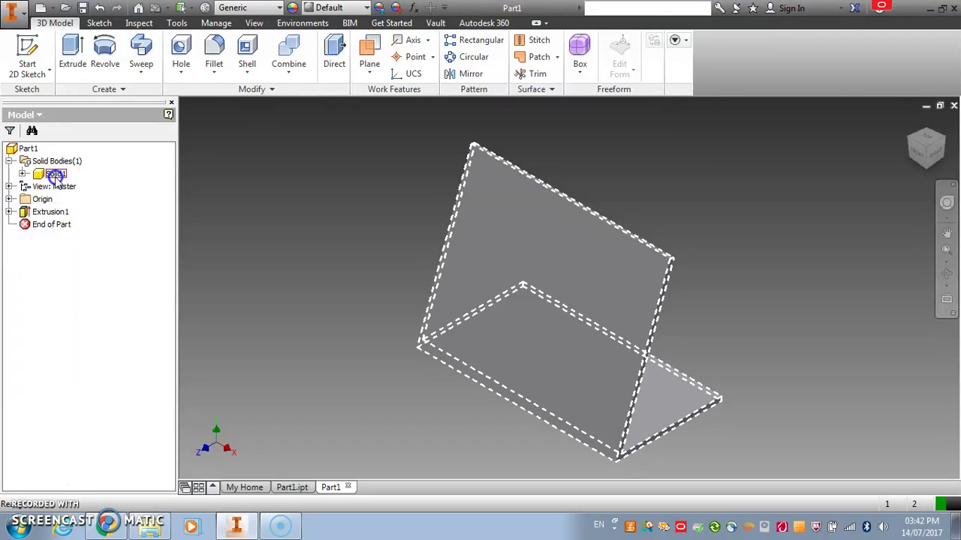
{"action": "left_click", "coordinate": [379, 8]}
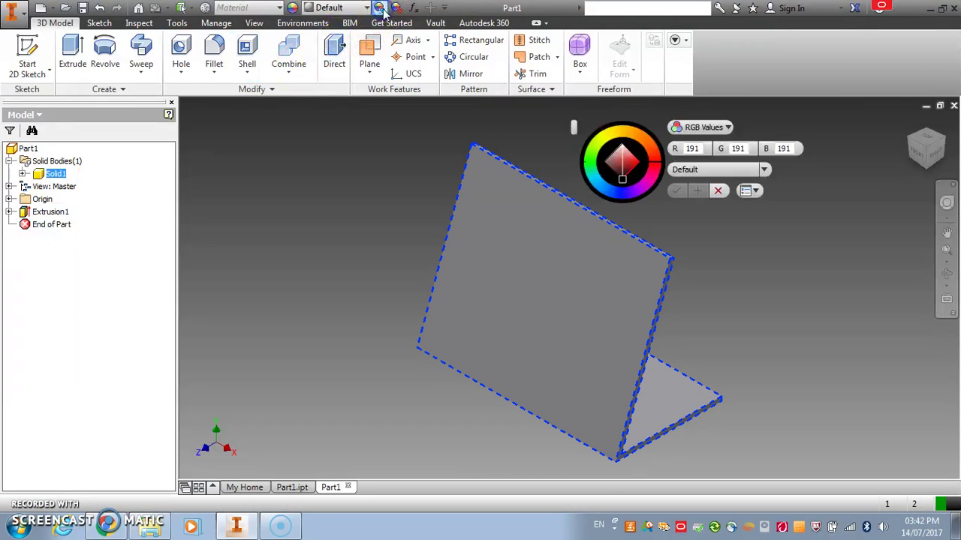
{"action": "left_click", "coordinate": [623, 198]}
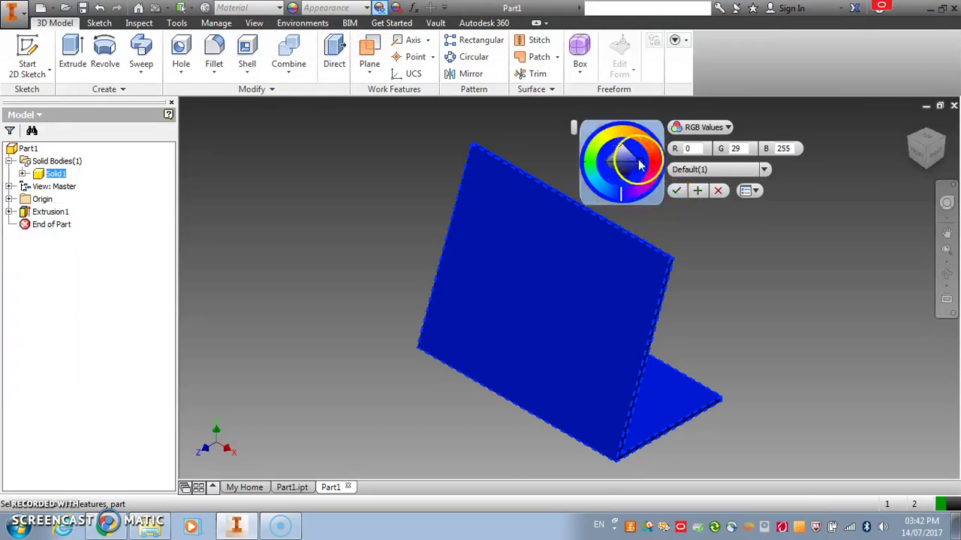
{"action": "left_click", "coordinate": [654, 172]}
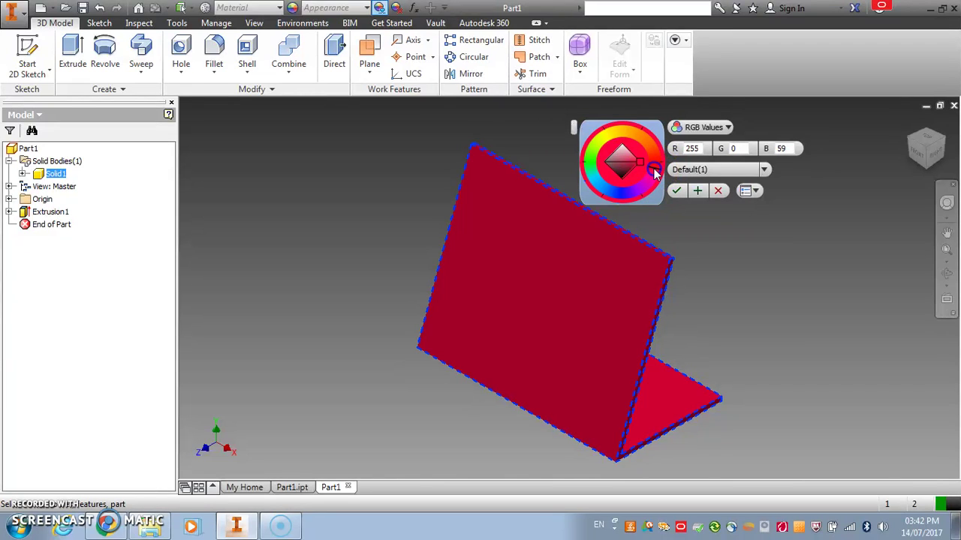
{"action": "left_click", "coordinate": [675, 191]}
{"action": "left_click", "coordinate": [815, 229]}
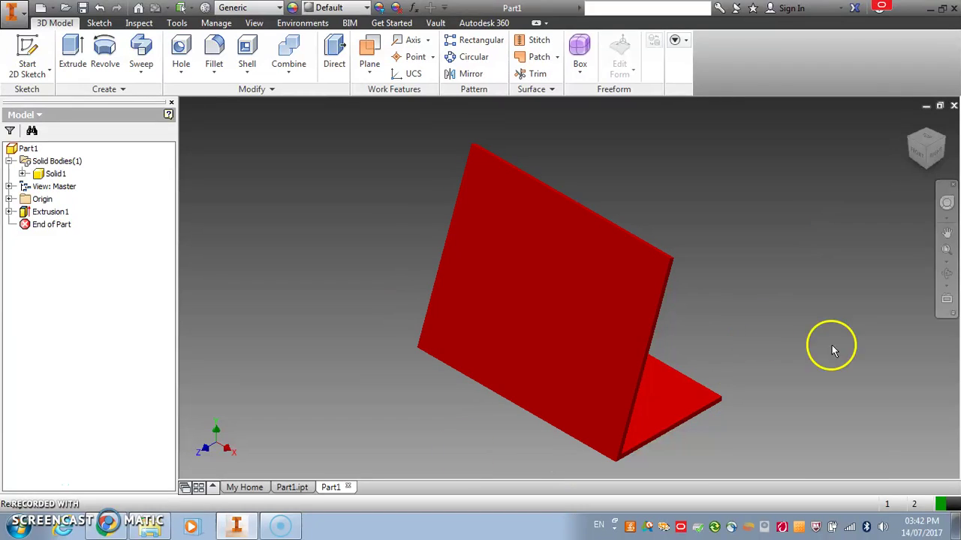
Set the isometric view of the red stand as the home view with a fixed distance.
{"action": "left_click", "coordinate": [923, 154]}
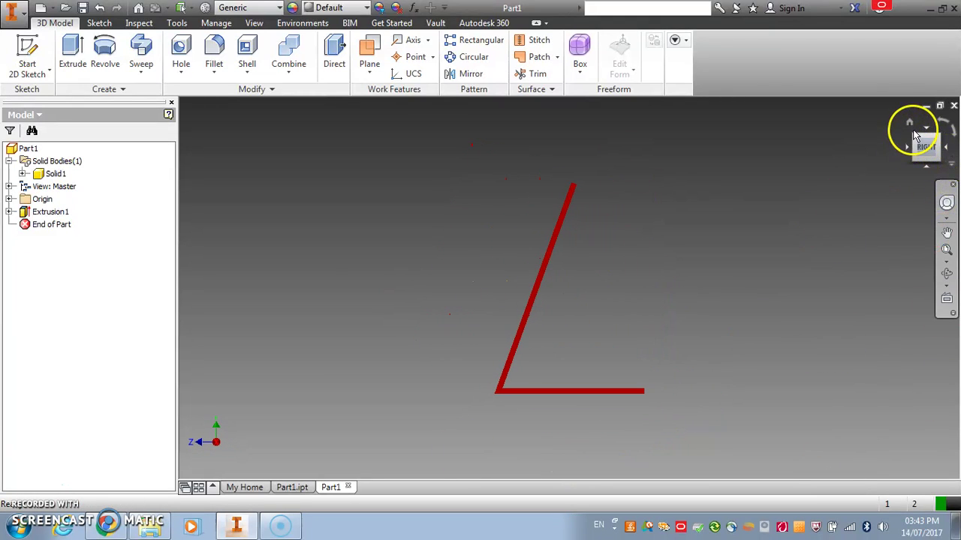
{"action": "left_click", "coordinate": [910, 126]}
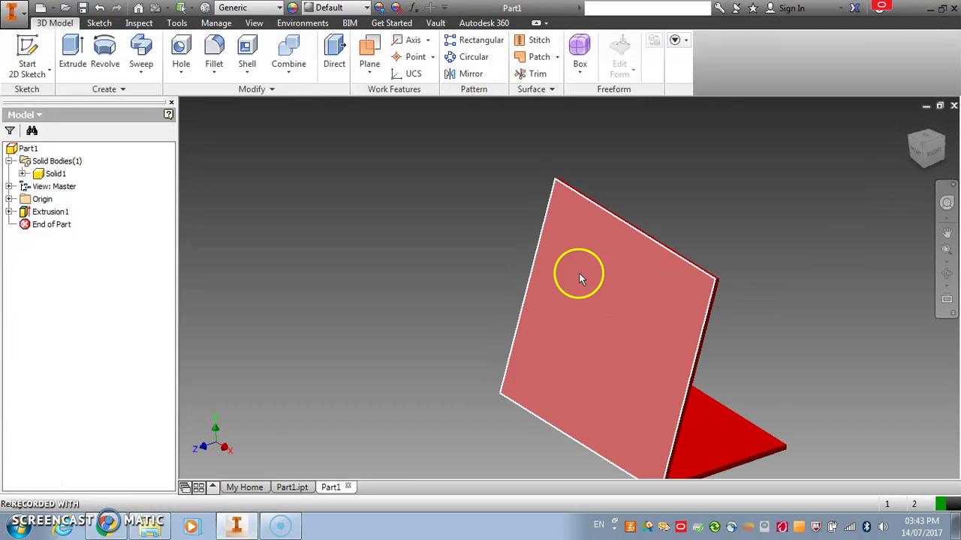
{"action": "right_click", "coordinate": [913, 135]}
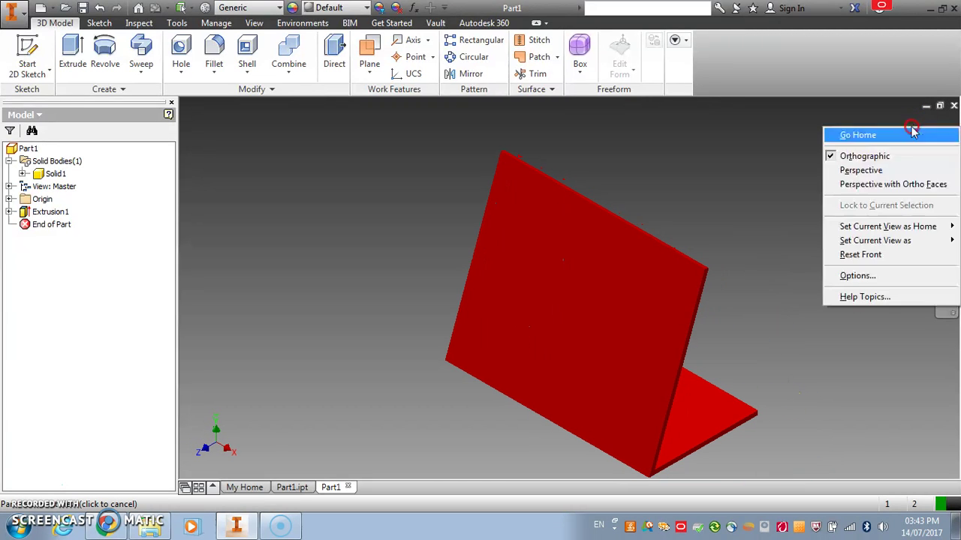
{"action": "mouse_move", "coordinate": [921, 232]}
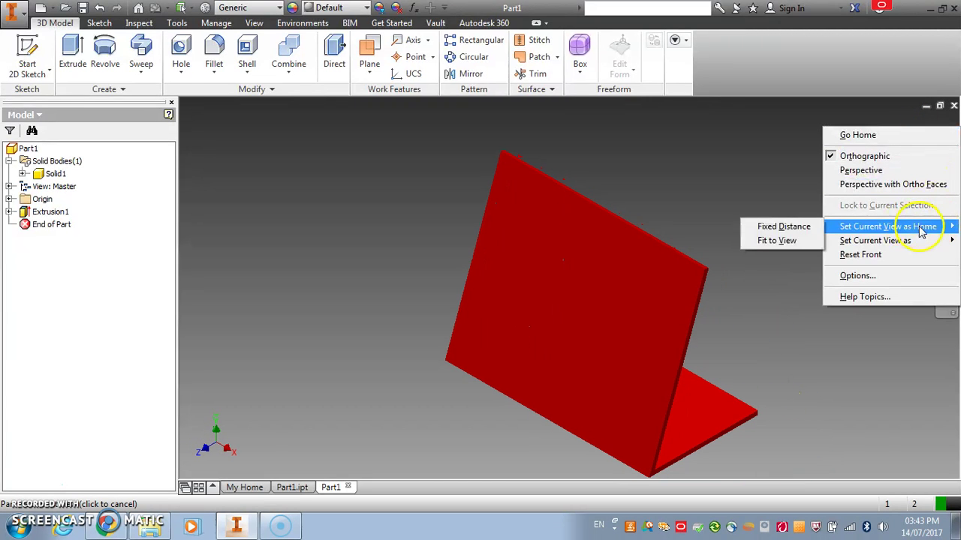
{"action": "left_click", "coordinate": [817, 227]}
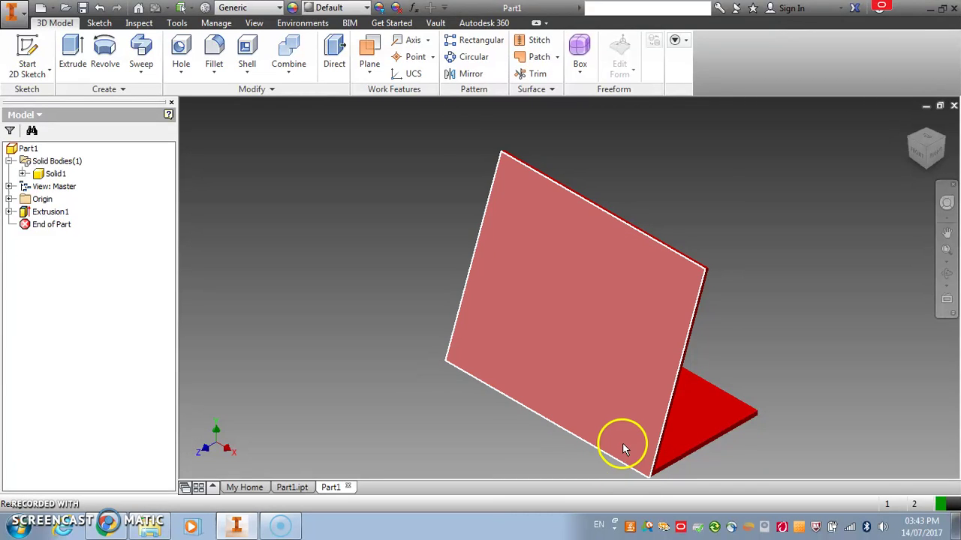
{"action": "left_click", "coordinate": [621, 448]}
{"action": "left_click", "coordinate": [791, 247]}
{"action": "middle_click_drag", "start_coordinate": [683, 211], "coordinate": [612, 209]}
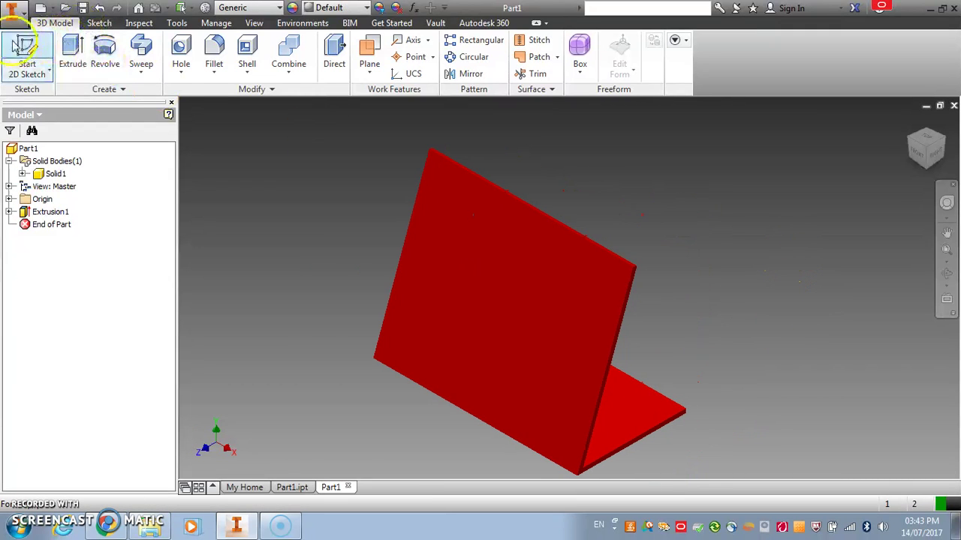
Start a 2D sketch on the outer face of the slanted back and project the face's outline into it.
{"action": "left_click", "coordinate": [26, 47]}
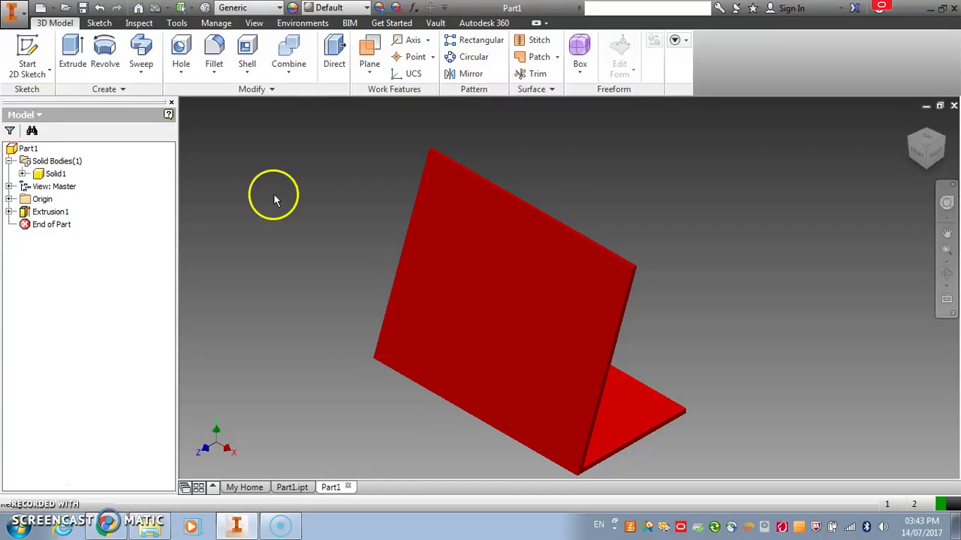
{"action": "left_click", "coordinate": [625, 286]}
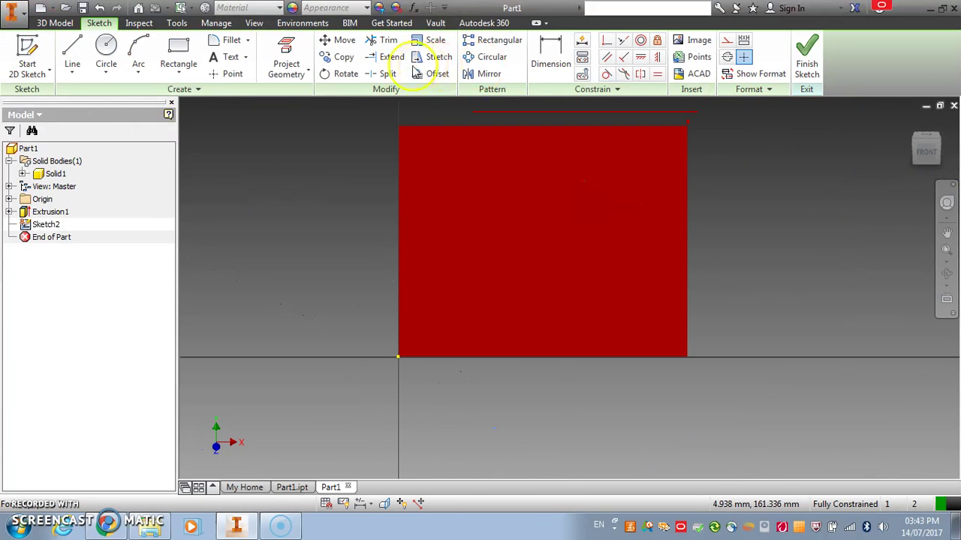
{"action": "key", "text": "p"}
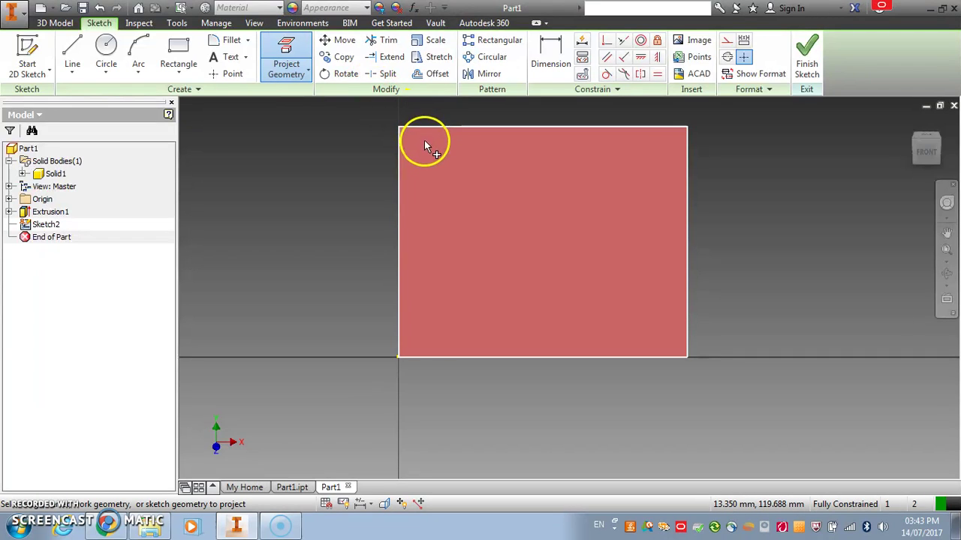
{"action": "left_click", "coordinate": [567, 255]}
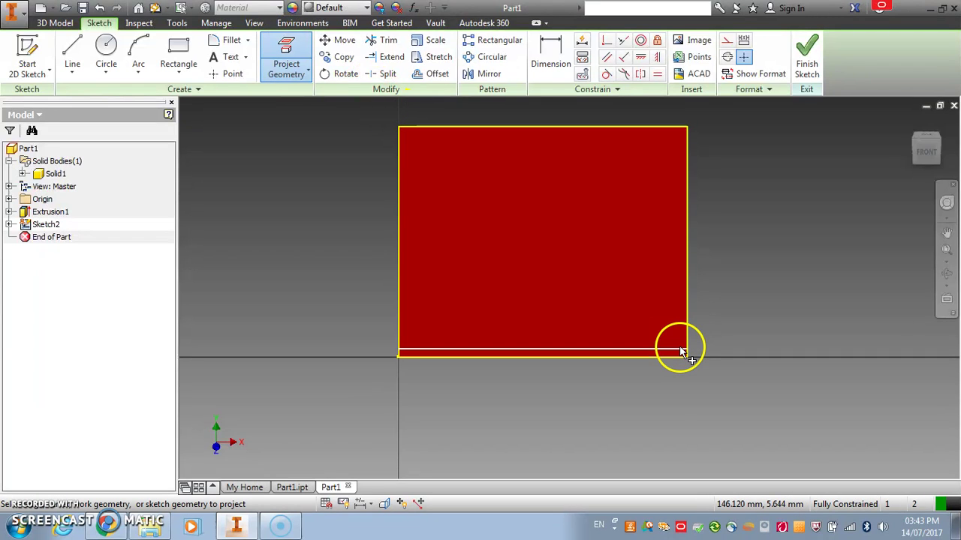
Project the inner lower edge, where the slanted back meets the base, into the sketch and return to the front view.
{"action": "left_click", "coordinate": [940, 160]}
{"action": "scroll", "coordinate": [666, 415], "scroll_direction": "down", "scroll_amount": 4}
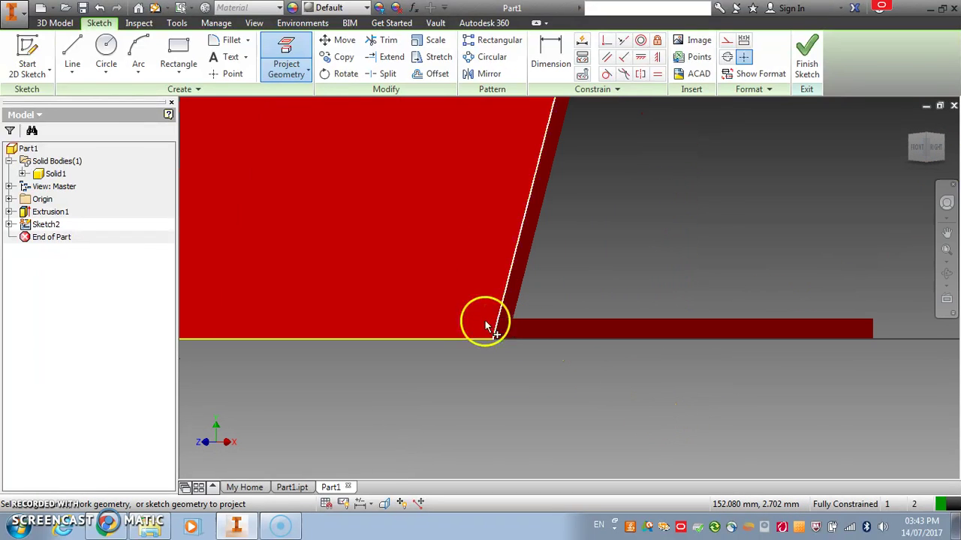
{"action": "left_click", "coordinate": [424, 316]}
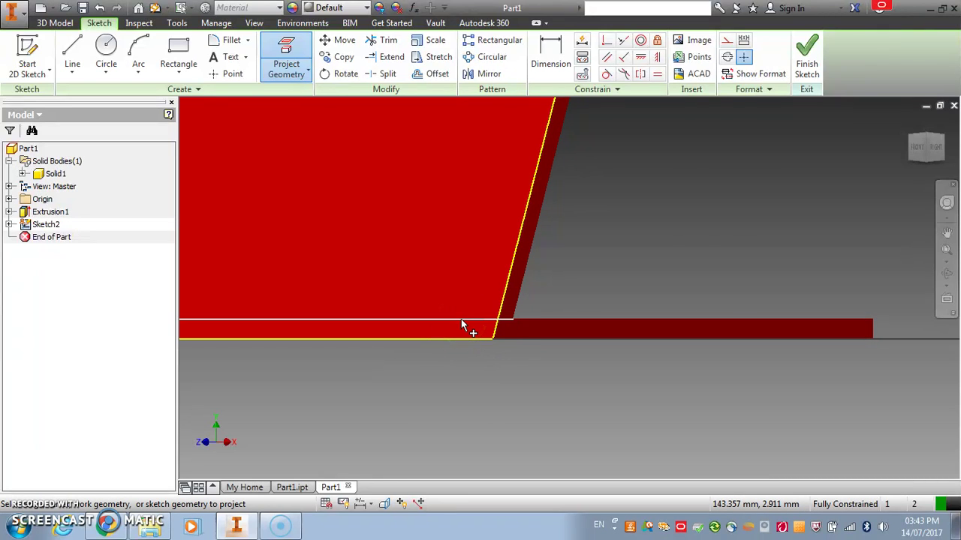
{"action": "left_click", "coordinate": [461, 320]}
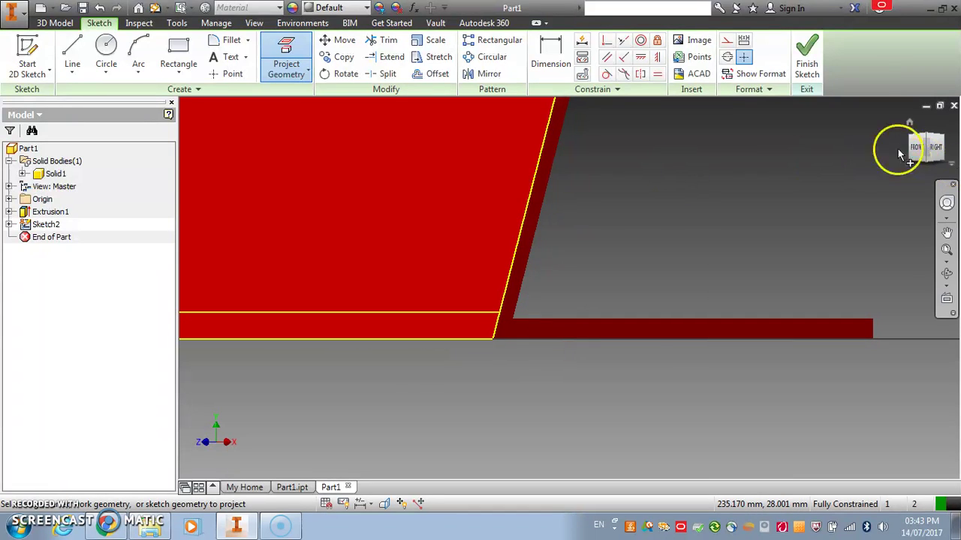
{"action": "left_click_drag", "start_coordinate": [919, 143], "coordinate": [566, 295]}
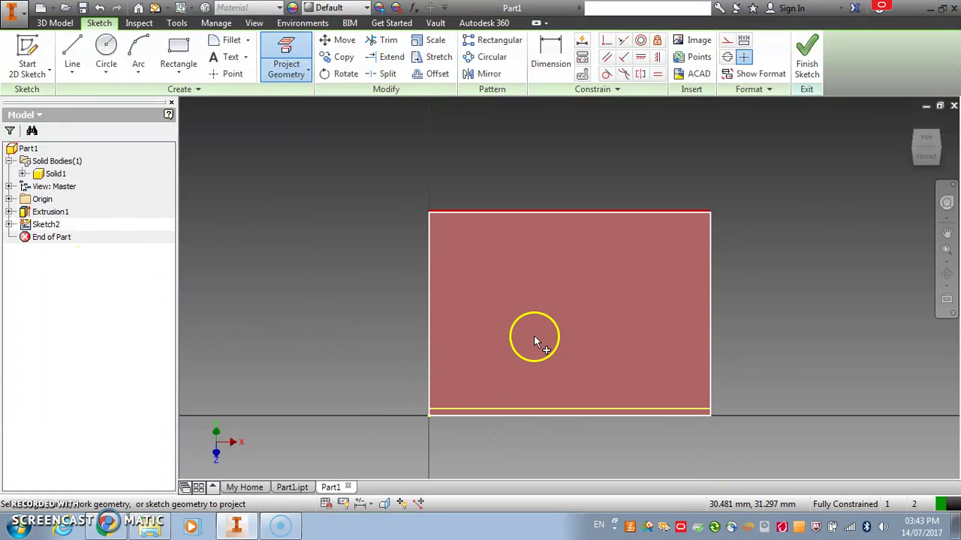
{"action": "left_click", "coordinate": [533, 341]}
{"action": "left_click", "coordinate": [927, 154]}
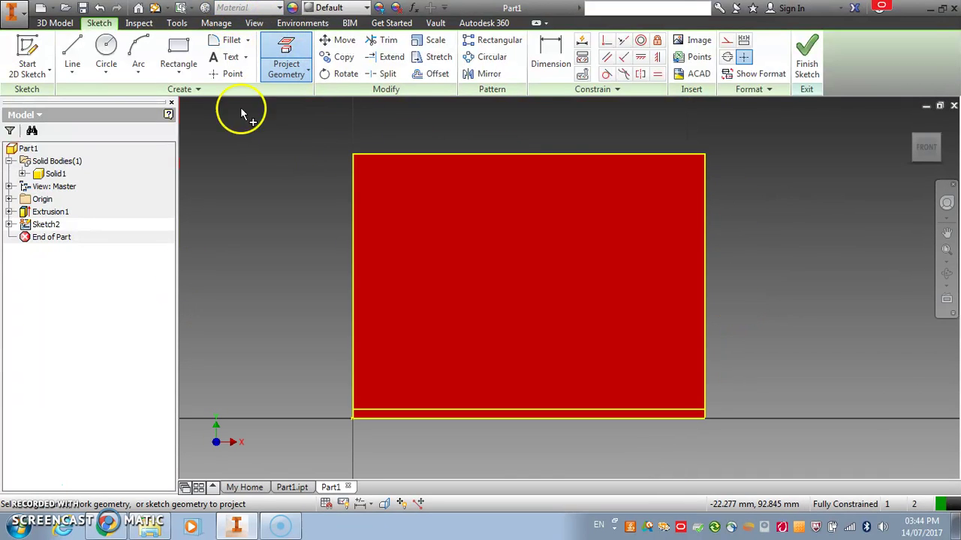
{"action": "left_click", "coordinate": [481, 246]}
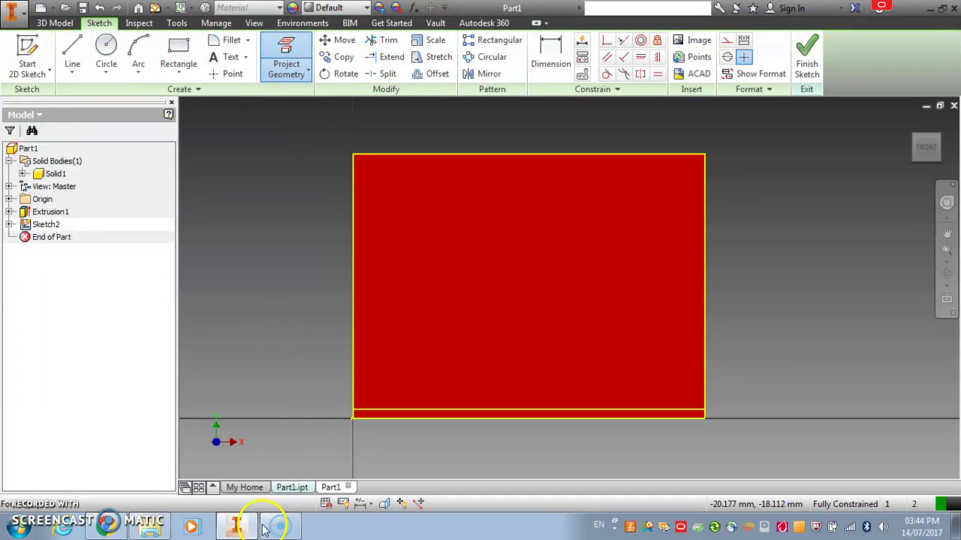
Sketch a V about 76 mm deep from two lines whose upper ends lie on the back's top edge.
{"action": "left_click", "coordinate": [71, 51]}
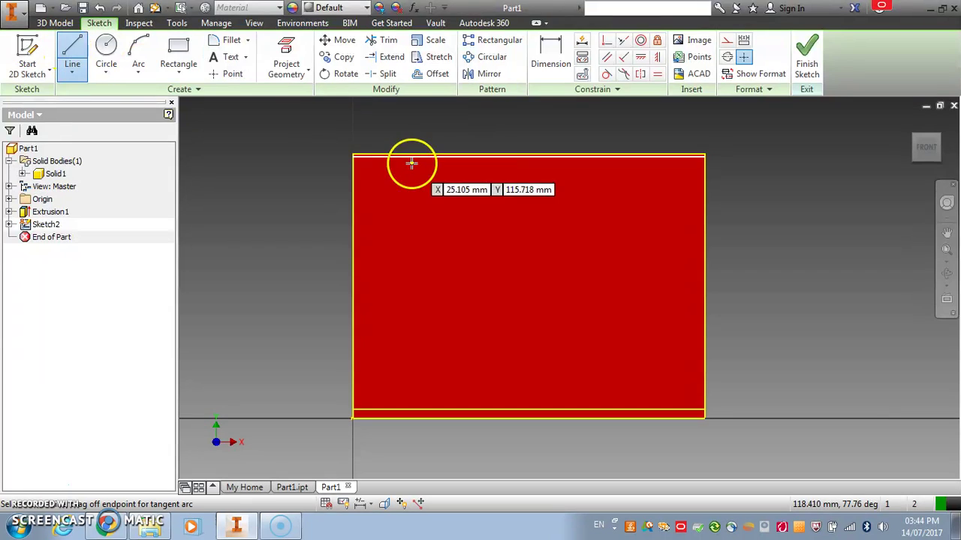
{"action": "scroll", "coordinate": [411, 163], "scroll_direction": "up", "scroll_amount": 2}
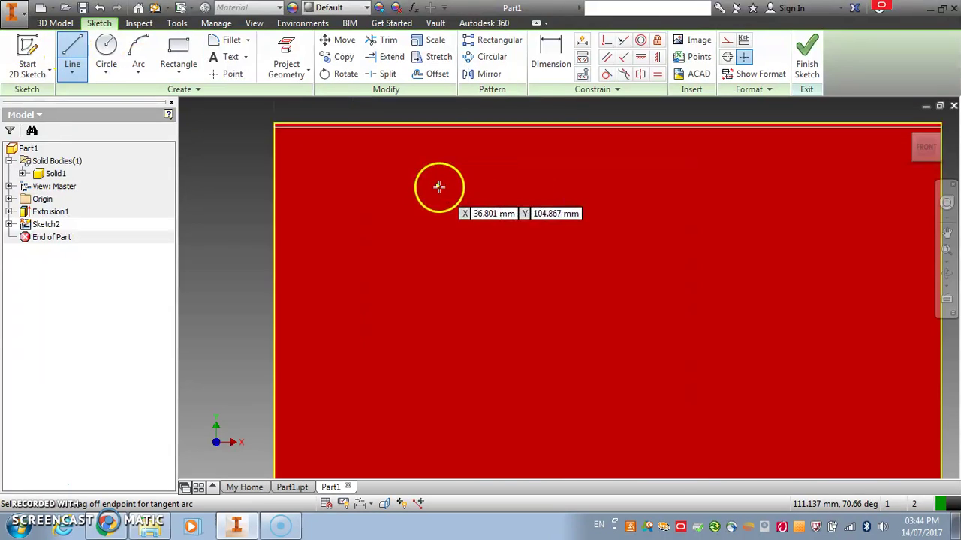
{"action": "left_click", "coordinate": [425, 124]}
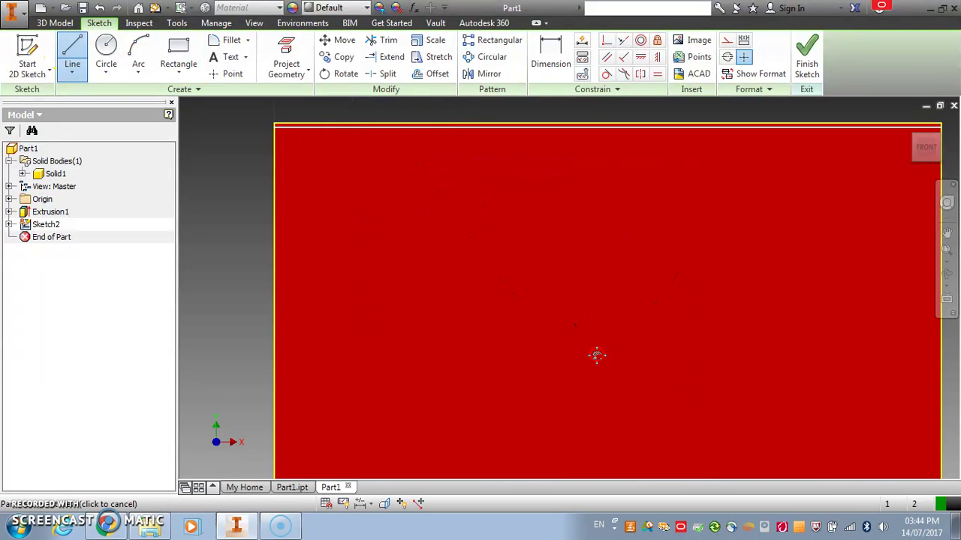
{"action": "scroll", "coordinate": [498, 357], "scroll_direction": "down", "scroll_amount": 2}
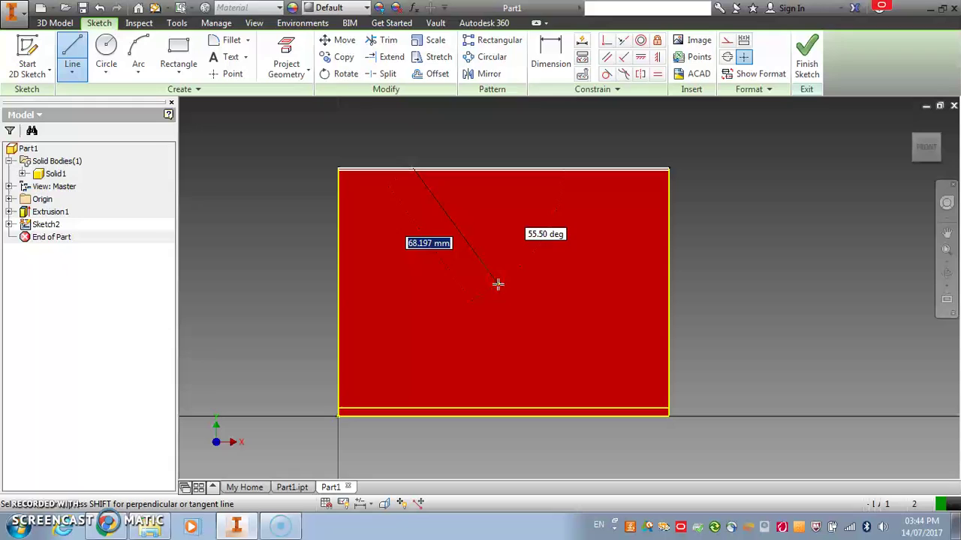
{"action": "left_click", "coordinate": [501, 325]}
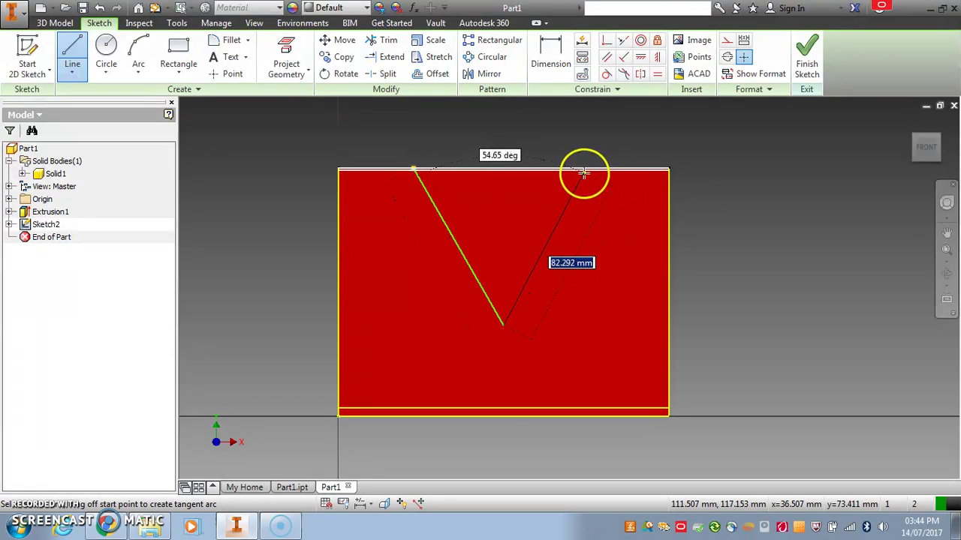
{"action": "scroll", "coordinate": [587, 169], "scroll_direction": "up", "scroll_amount": 3}
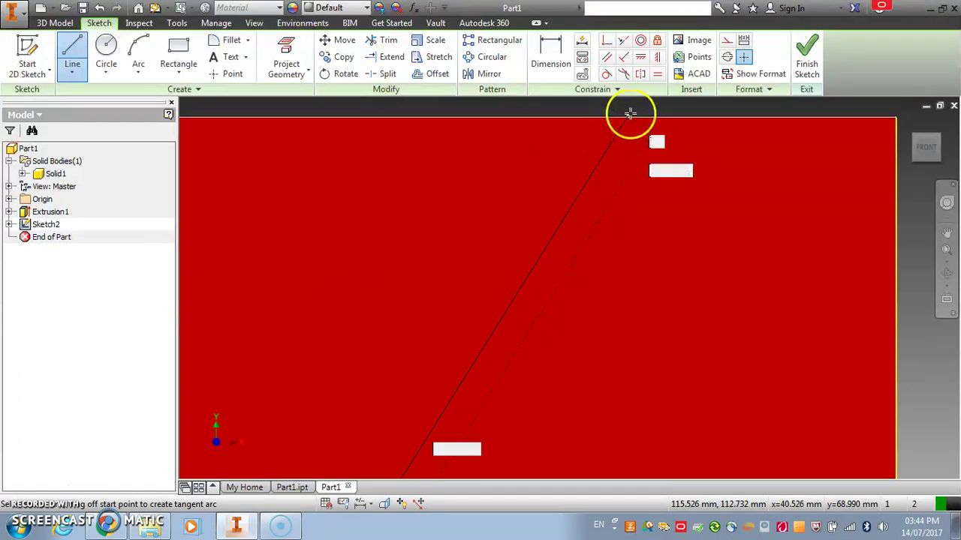
{"action": "left_click", "coordinate": [634, 118]}
{"action": "scroll", "coordinate": [623, 246], "scroll_direction": "down", "scroll_amount": 3}
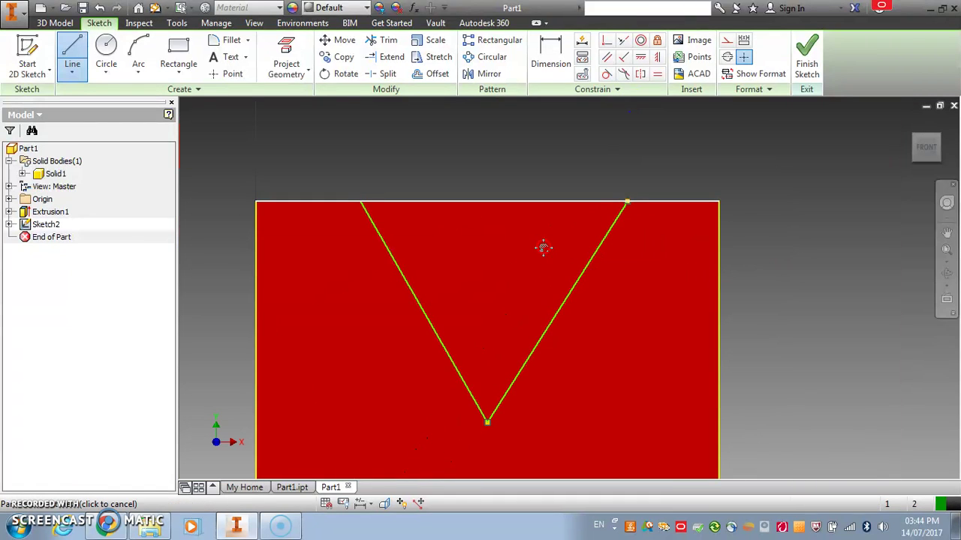
{"action": "scroll", "coordinate": [546, 248], "scroll_direction": "down", "scroll_amount": 2}
Dimension the V's lower point 75 mm horizontally from the left side edge of the back.
{"action": "left_click", "coordinate": [551, 60]}
{"action": "left_click", "coordinate": [493, 222]}
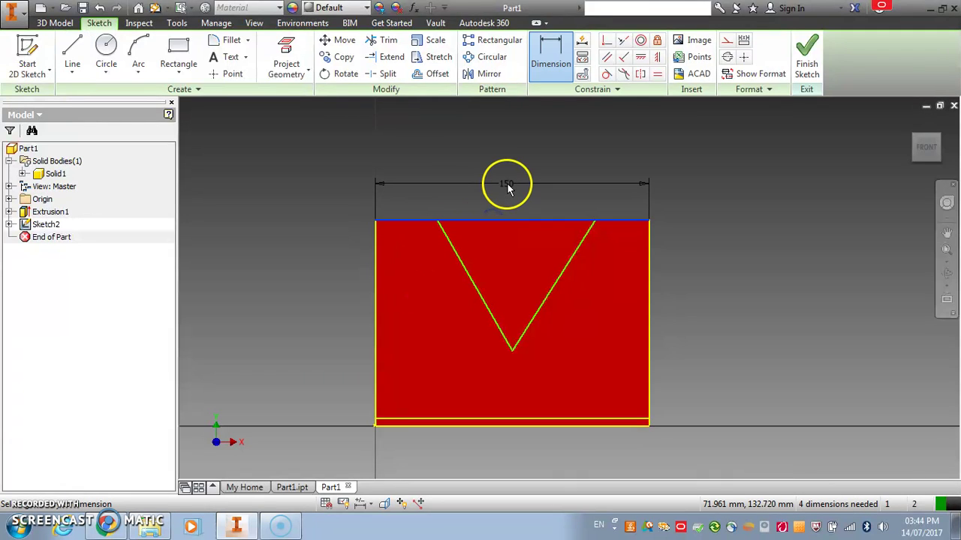
{"action": "left_click", "coordinate": [377, 296]}
{"action": "left_click", "coordinate": [513, 353]}
{"action": "left_click", "coordinate": [460, 183]}
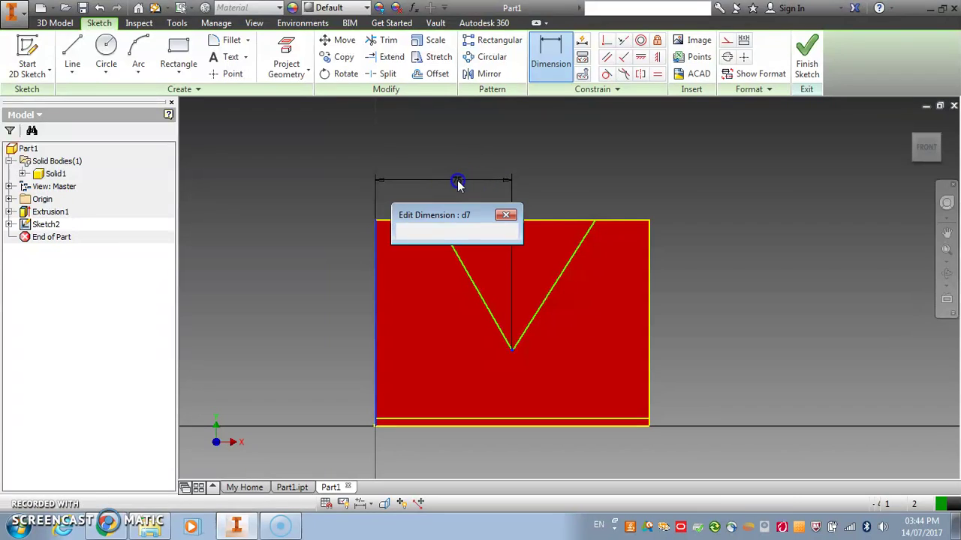
{"action": "left_click", "coordinate": [493, 223]}
Dimension the V's lower point 85 mm below the top edge of the back.
{"action": "left_click", "coordinate": [537, 58]}
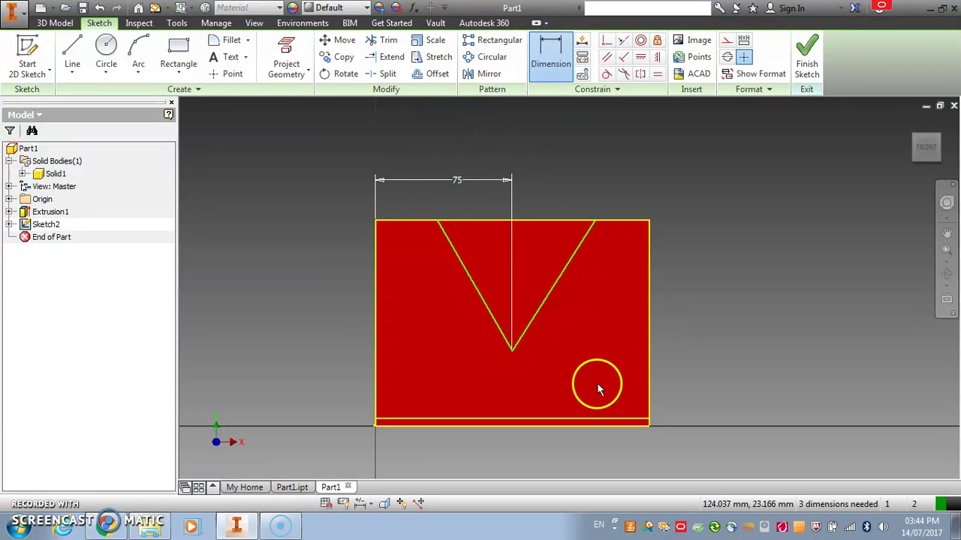
{"action": "left_click", "coordinate": [391, 218]}
{"action": "left_click", "coordinate": [512, 352]}
{"action": "left_click", "coordinate": [338, 304]}
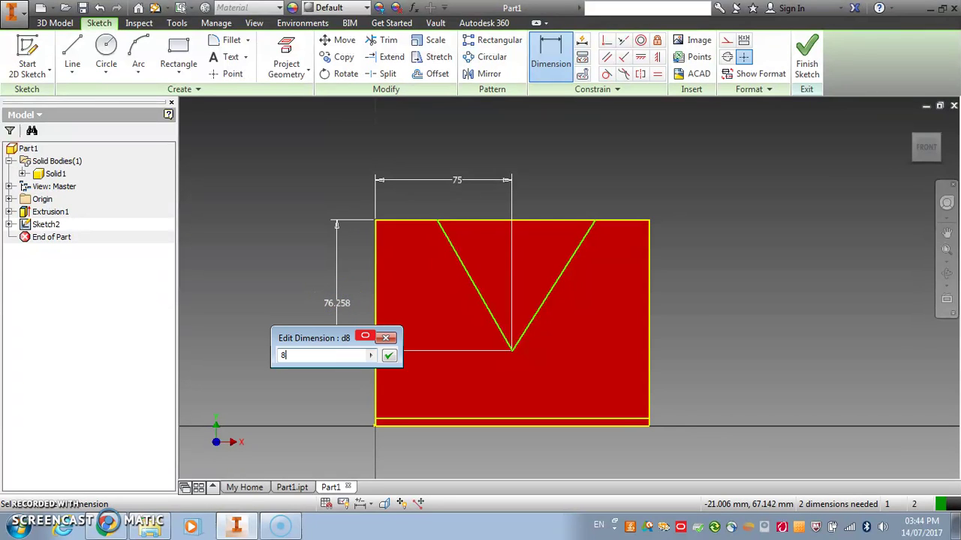
{"action": "key", "text": "Return"}
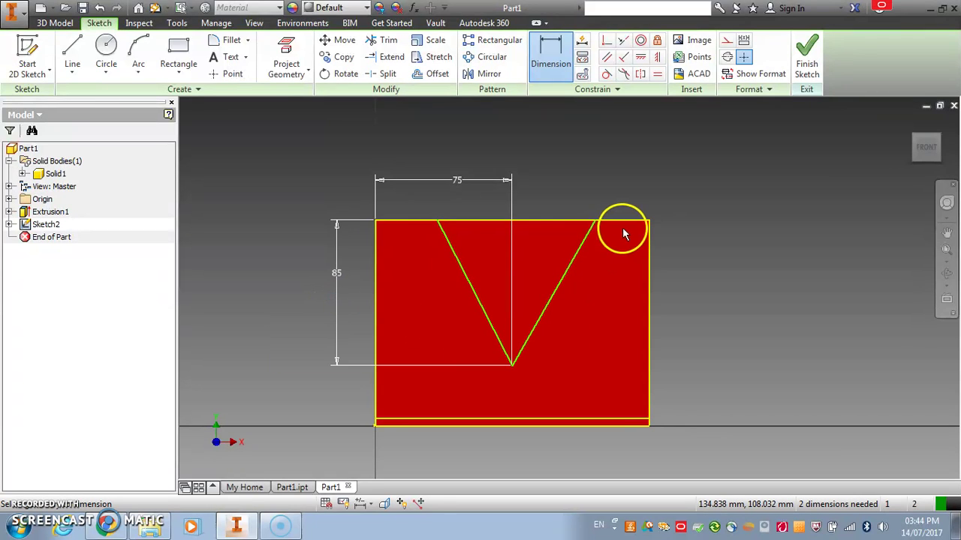
Dimension each upper end of the V 40 mm from the nearest side edge of the back.
{"action": "left_click", "coordinate": [374, 249]}
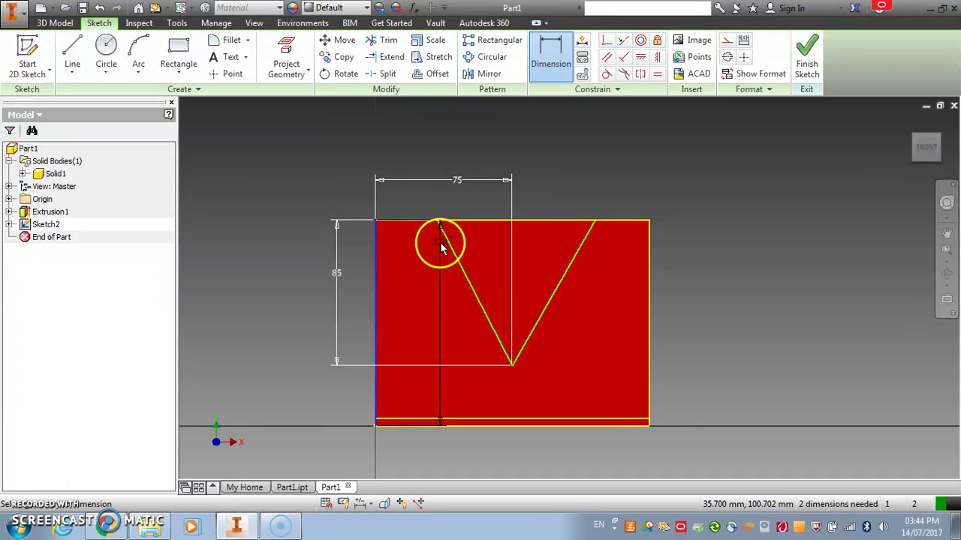
{"action": "left_click", "coordinate": [410, 204]}
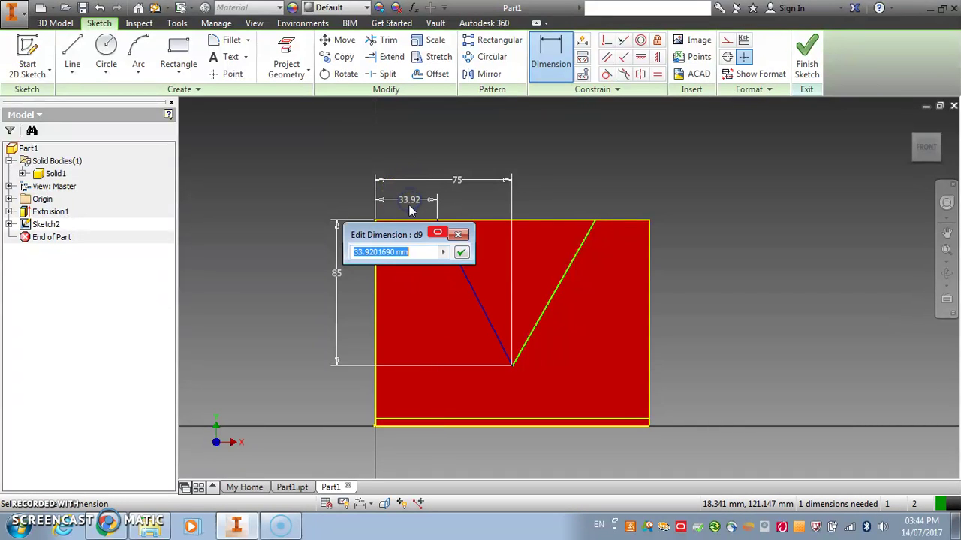
{"action": "type", "text": "40"}
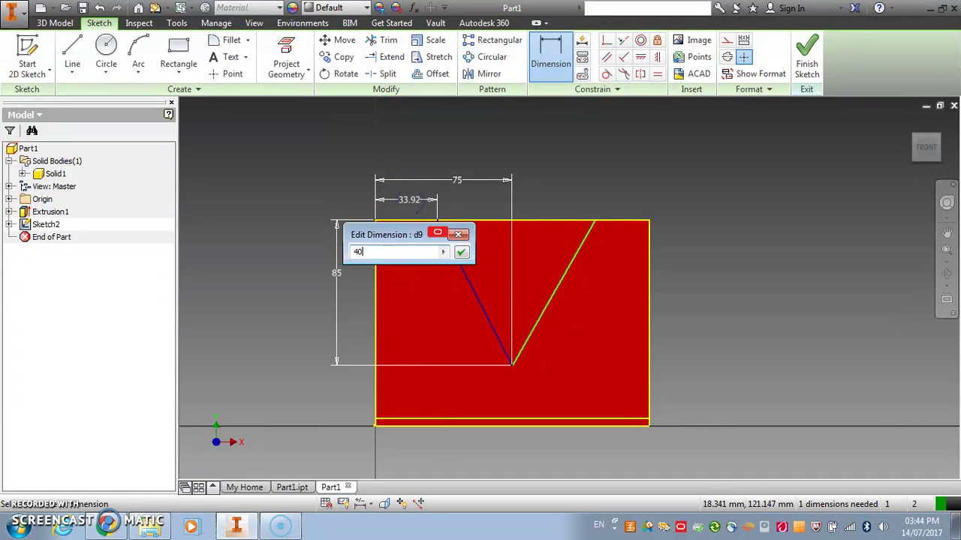
{"action": "key", "text": "Return"}
{"action": "left_click", "coordinate": [653, 271]}
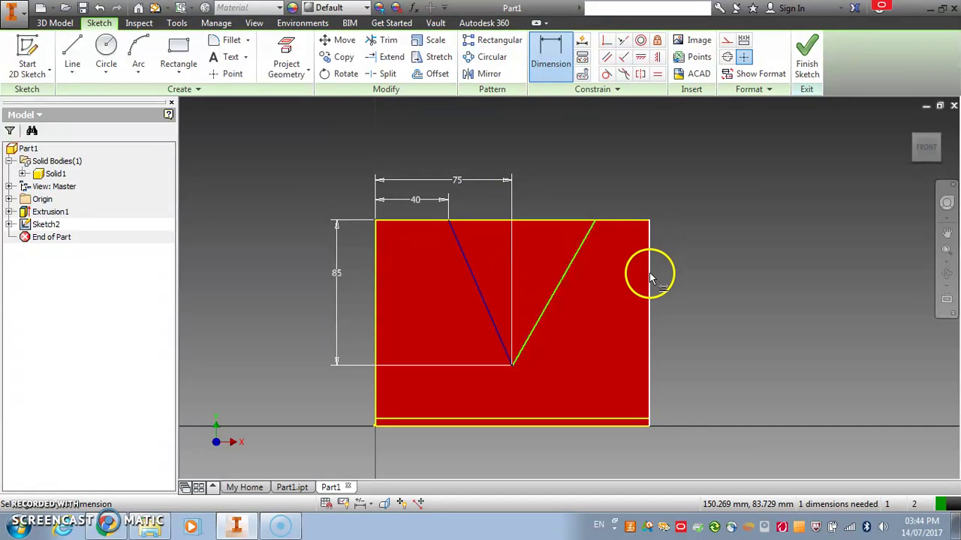
{"action": "left_click", "coordinate": [617, 216]}
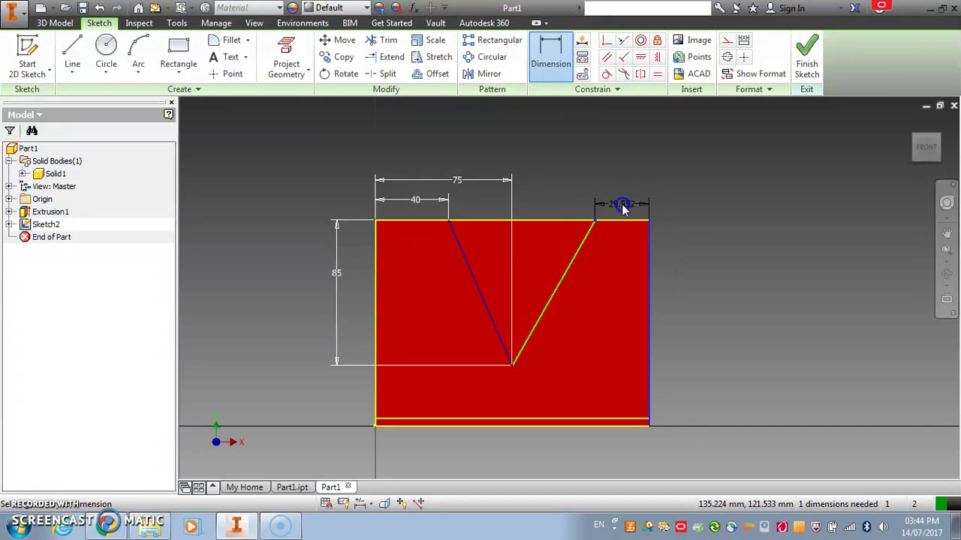
{"action": "left_click", "coordinate": [621, 210]}
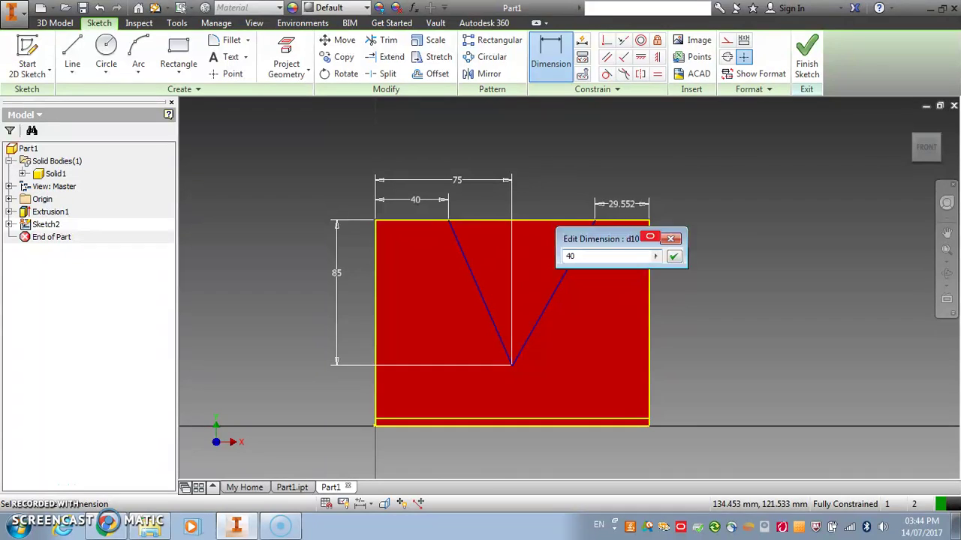
{"action": "key", "text": "Return"}
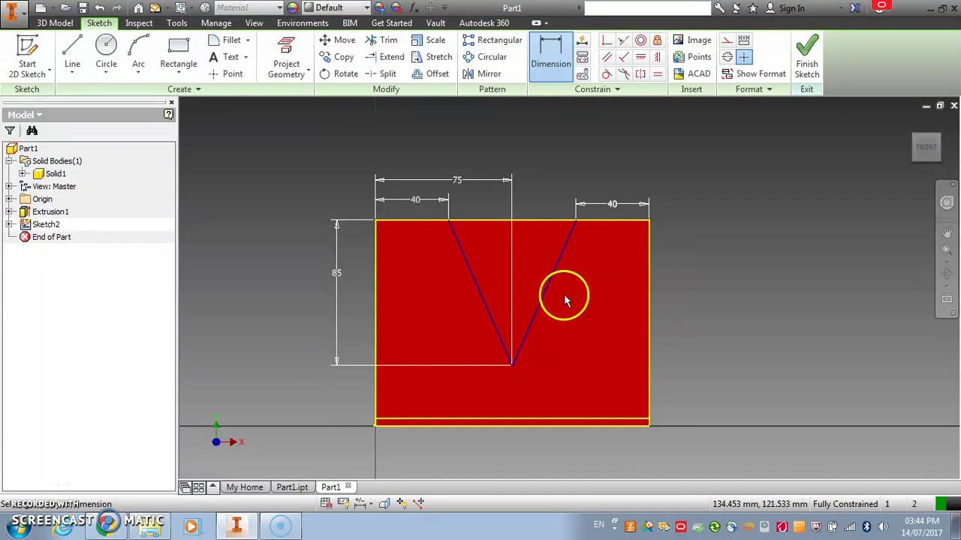
Draw a line about 125 mm long from the back's upper left corner to the projected inner lower edge, parallel to the V's left arm.
{"action": "left_click", "coordinate": [72, 48]}
{"action": "left_click", "coordinate": [375, 221]}
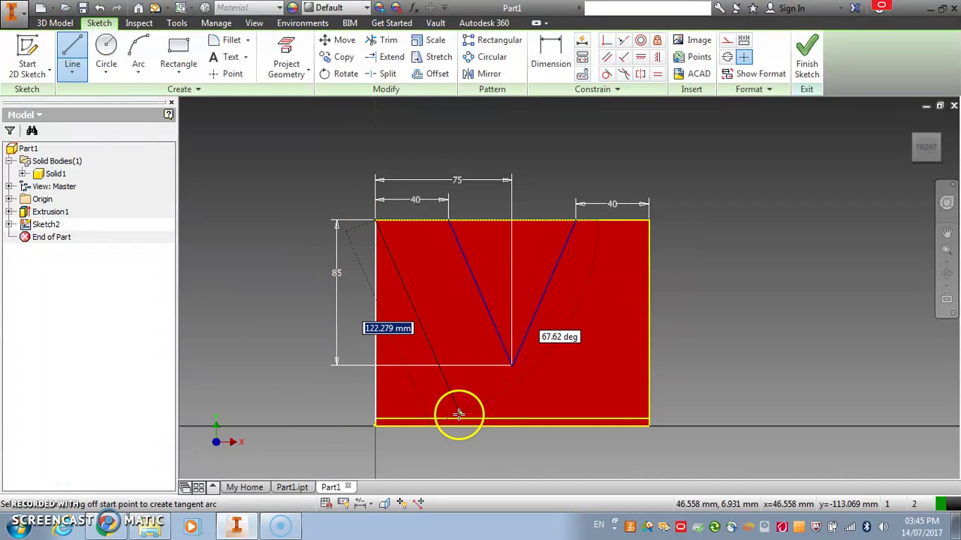
{"action": "scroll", "coordinate": [460, 419], "scroll_direction": "up", "scroll_amount": 5}
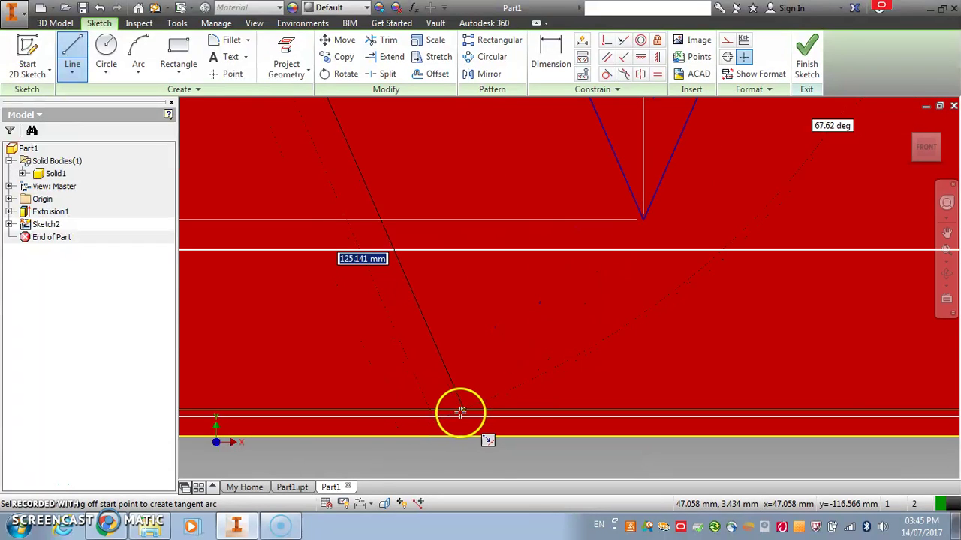
{"action": "left_click", "coordinate": [458, 409]}
{"action": "scroll", "coordinate": [571, 387], "scroll_direction": "down", "scroll_amount": 5}
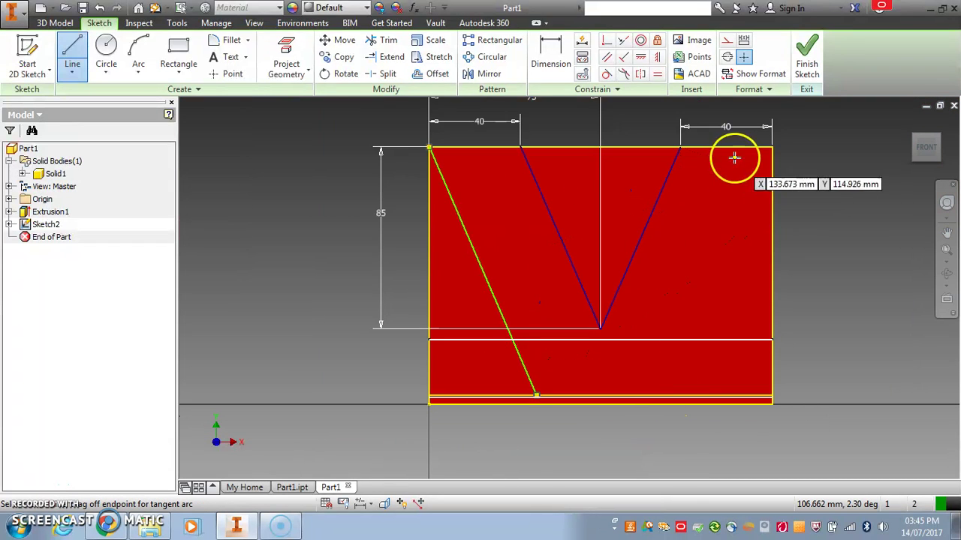
Draw a line from the back's upper right corner slanting inward down to the projected inner lower edge.
{"action": "left_click", "coordinate": [771, 148]}
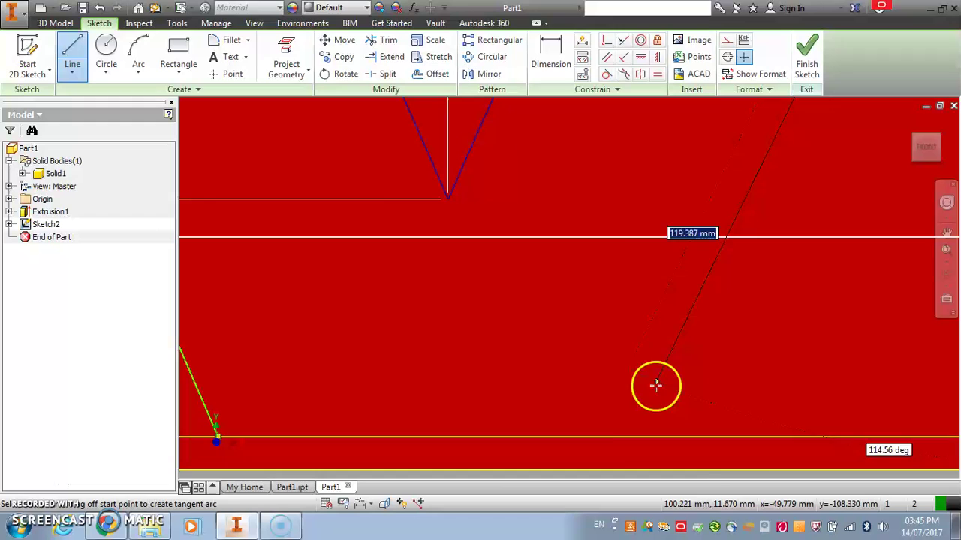
{"action": "left_click", "coordinate": [601, 436]}
{"action": "key", "text": "Escape"}
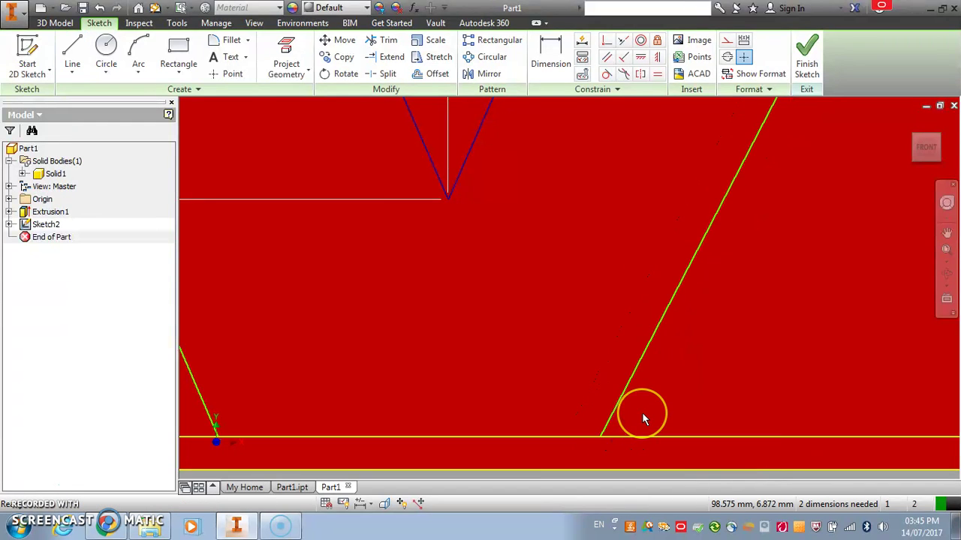
{"action": "scroll", "coordinate": [642, 412], "scroll_direction": "down", "scroll_amount": 5}
{"action": "left_click", "coordinate": [72, 49]}
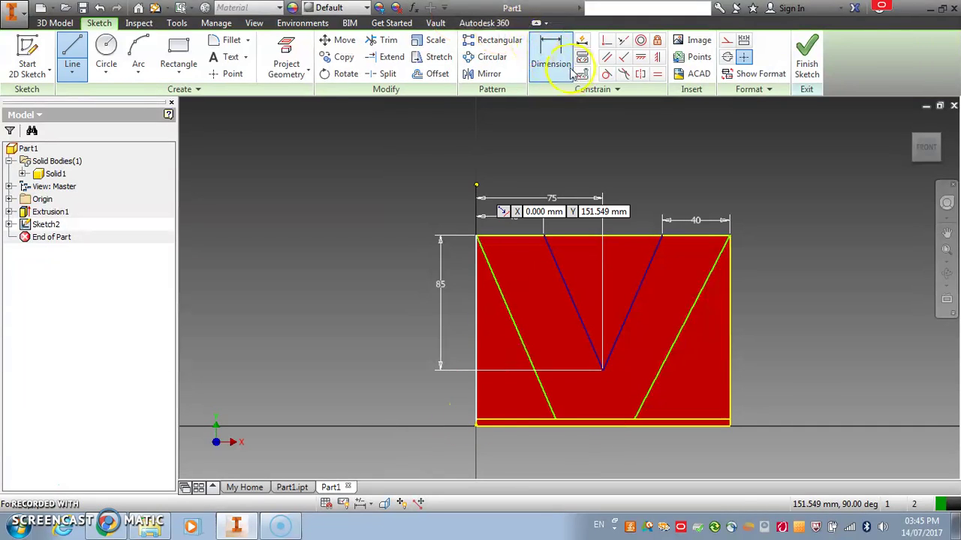
Dimension the lower end of the left slanted line 45 mm from the back's left edge.
{"action": "left_click", "coordinate": [551, 52]}
{"action": "left_click", "coordinate": [476, 405]}
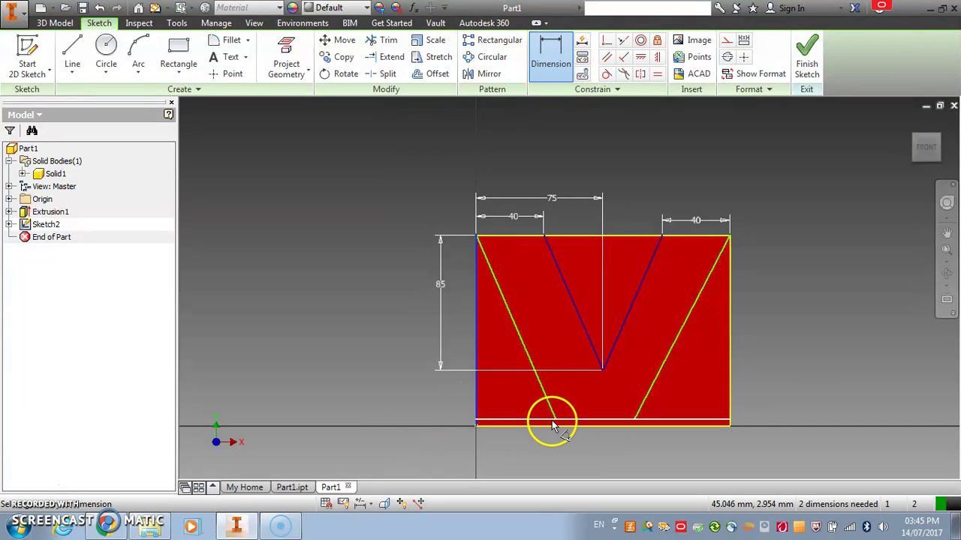
{"action": "left_click", "coordinate": [555, 419]}
{"action": "left_click", "coordinate": [515, 458]}
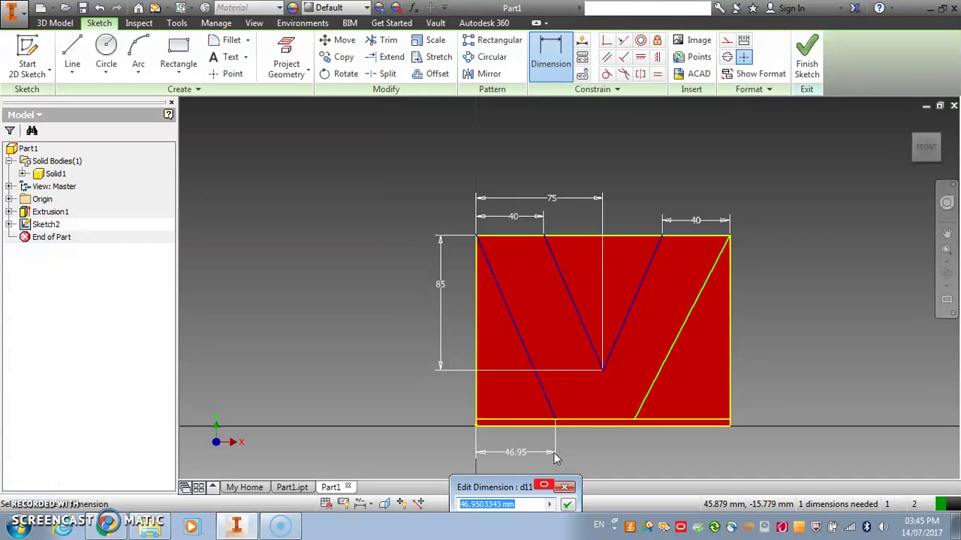
{"action": "type", "text": "45"}
{"action": "key", "text": "Return"}
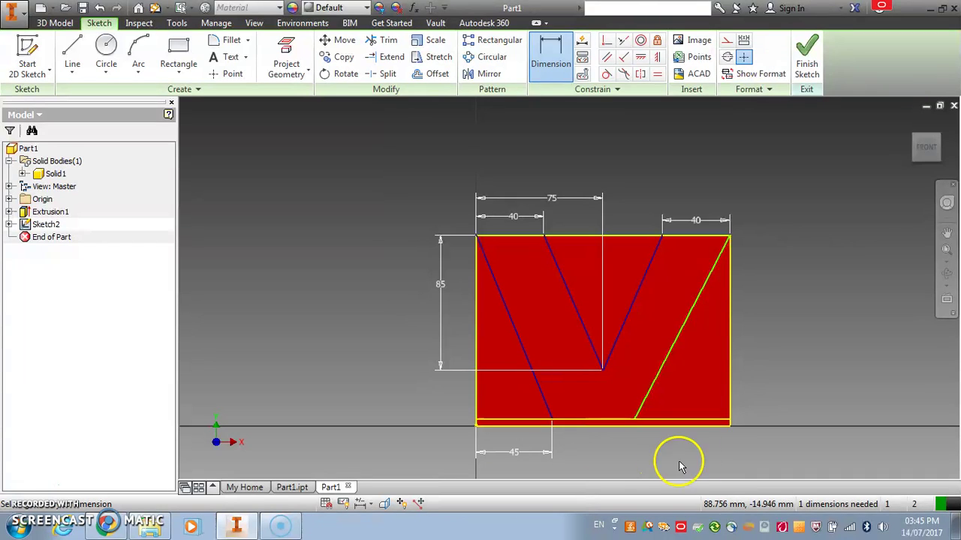
Dimension the lower end of the right slanted line 45 mm from the back's right edge and finish the sketch.
{"action": "left_click", "coordinate": [730, 407]}
{"action": "left_click", "coordinate": [635, 418]}
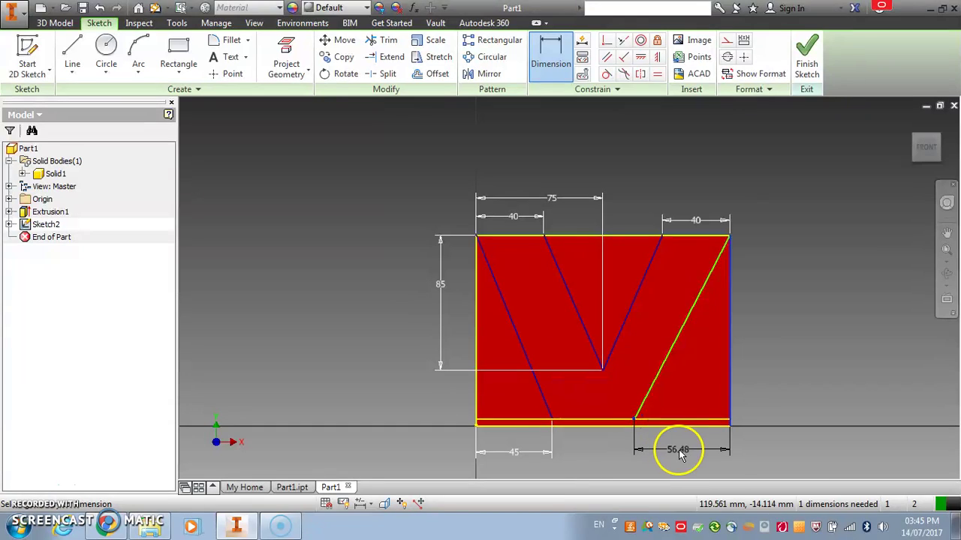
{"action": "left_click", "coordinate": [678, 450]}
{"action": "type", "text": "45"}
{"action": "key", "text": "Return"}
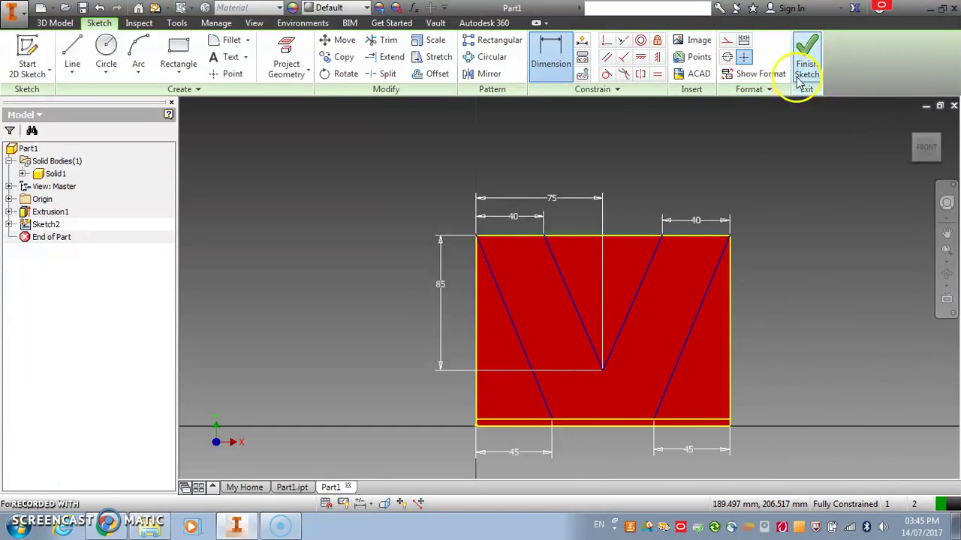
{"action": "left_click", "coordinate": [805, 54]}
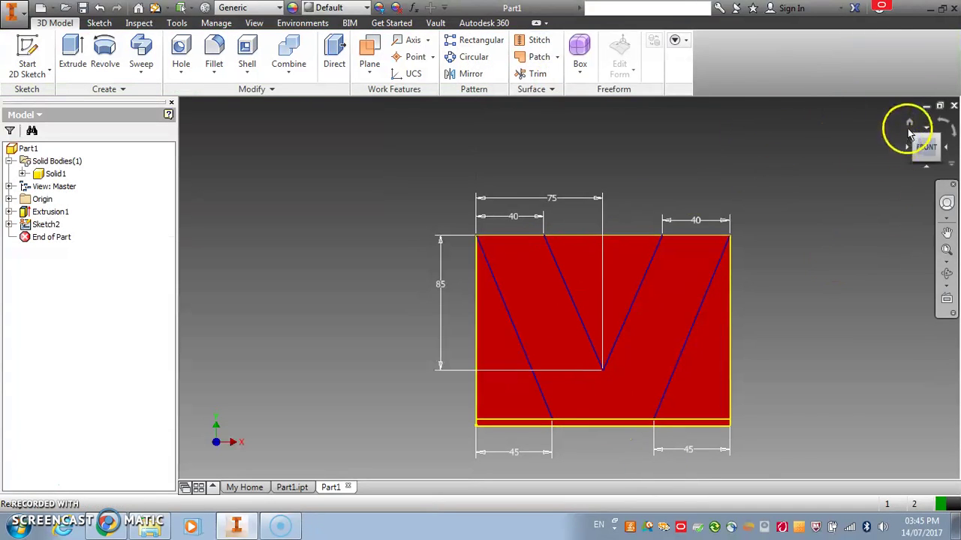
{"action": "left_click", "coordinate": [901, 134]}
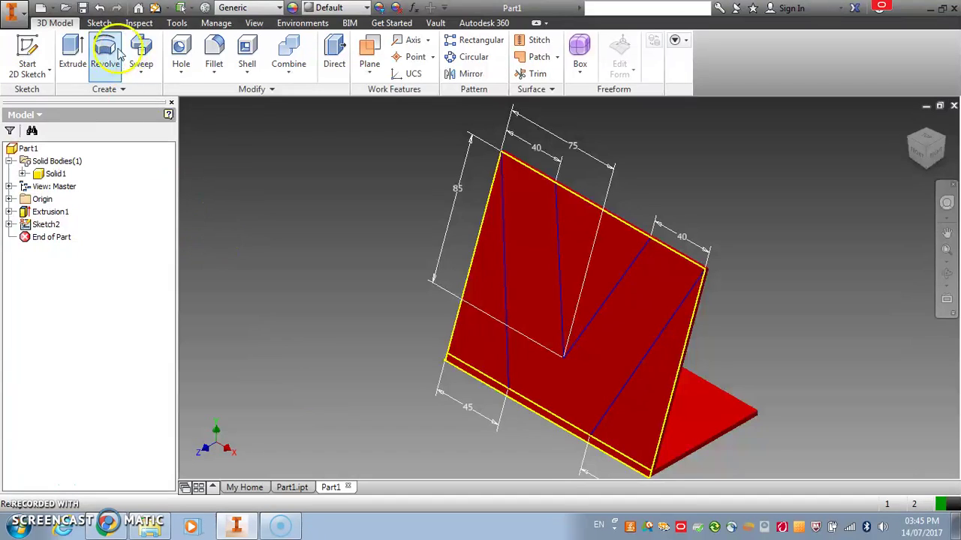
{"action": "left_click", "coordinate": [670, 349]}
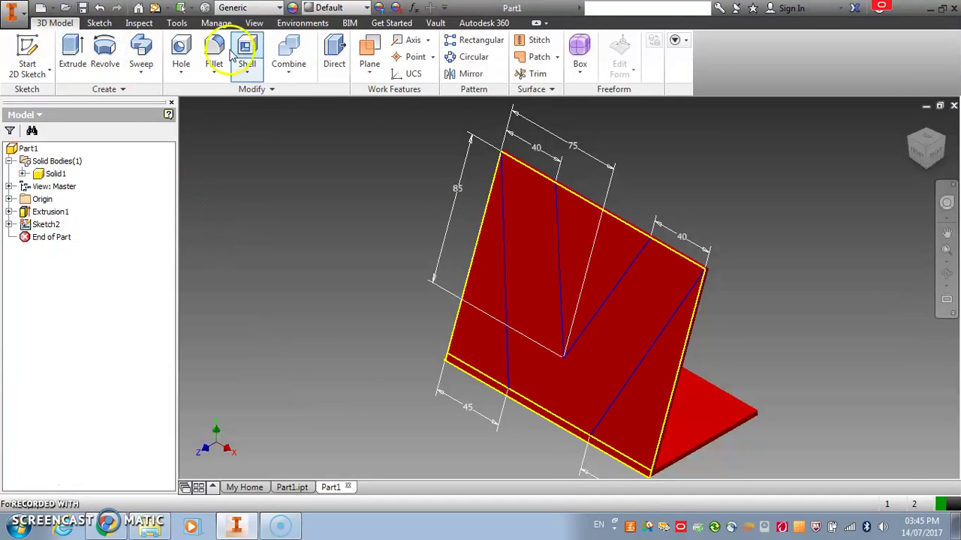
{"action": "left_click", "coordinate": [73, 49]}
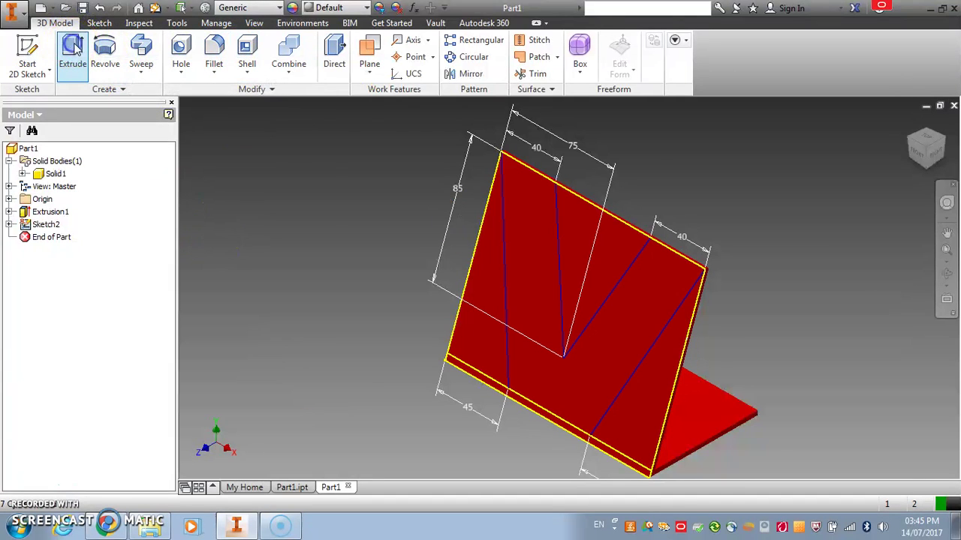
{"action": "left_click", "coordinate": [478, 291]}
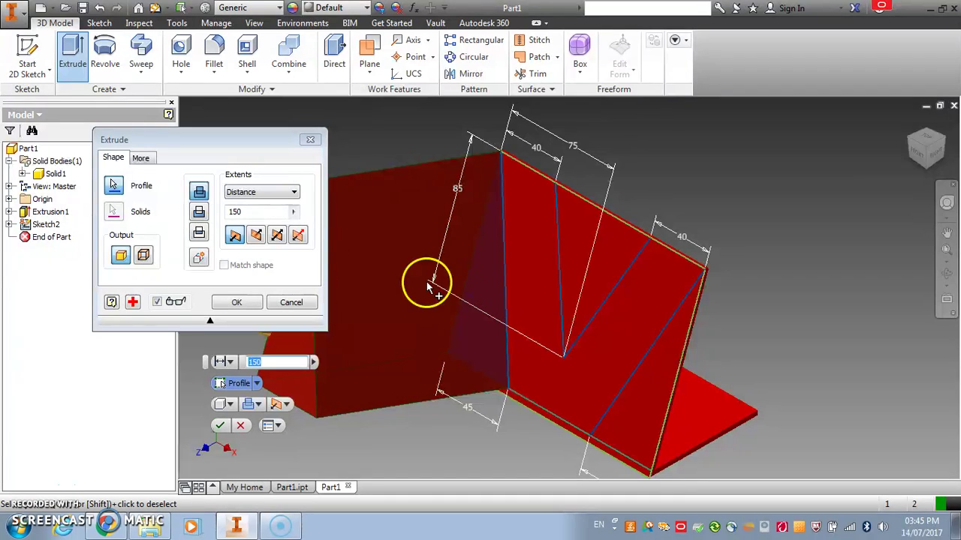
{"action": "left_click", "coordinate": [588, 244]}
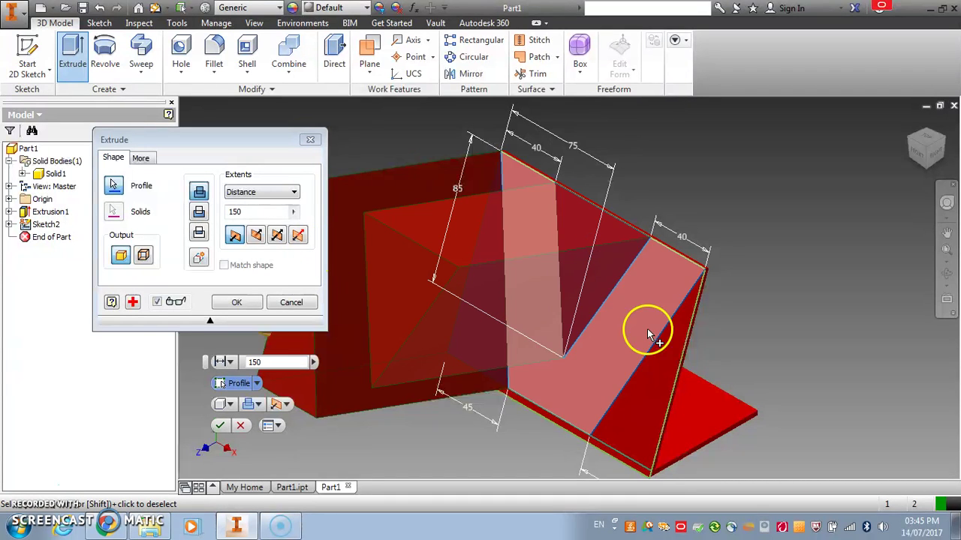
{"action": "left_click", "coordinate": [665, 378]}
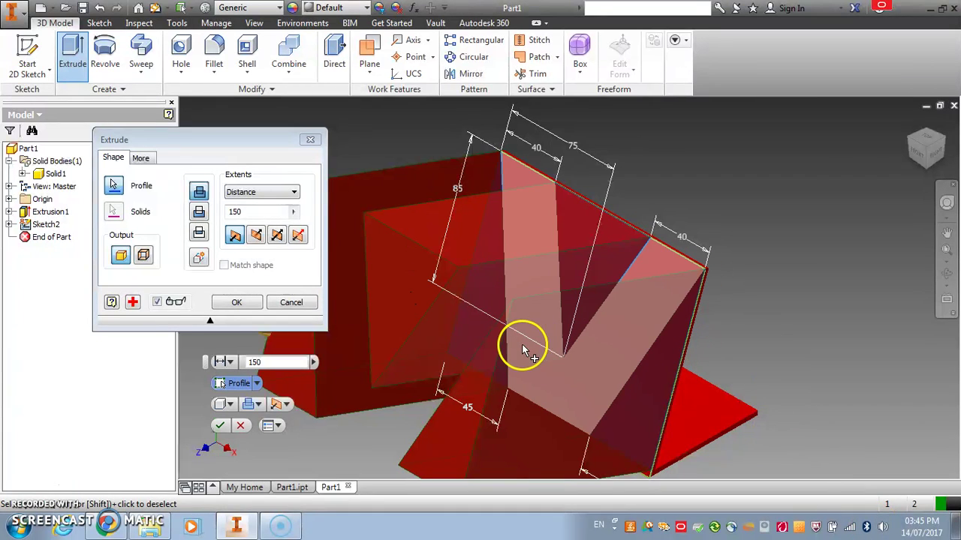
{"action": "left_click", "coordinate": [200, 214]}
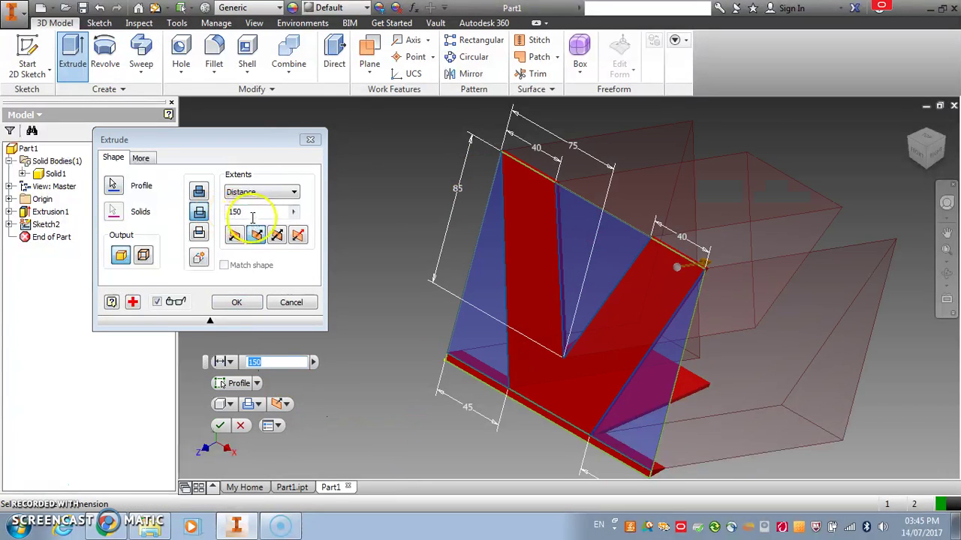
{"action": "left_click", "coordinate": [201, 214]}
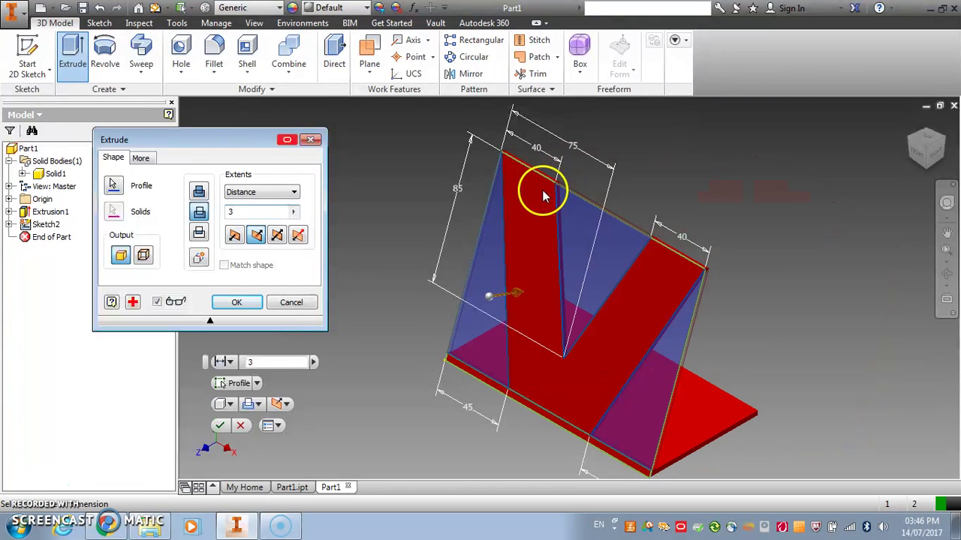
{"action": "left_click", "coordinate": [291, 303]}
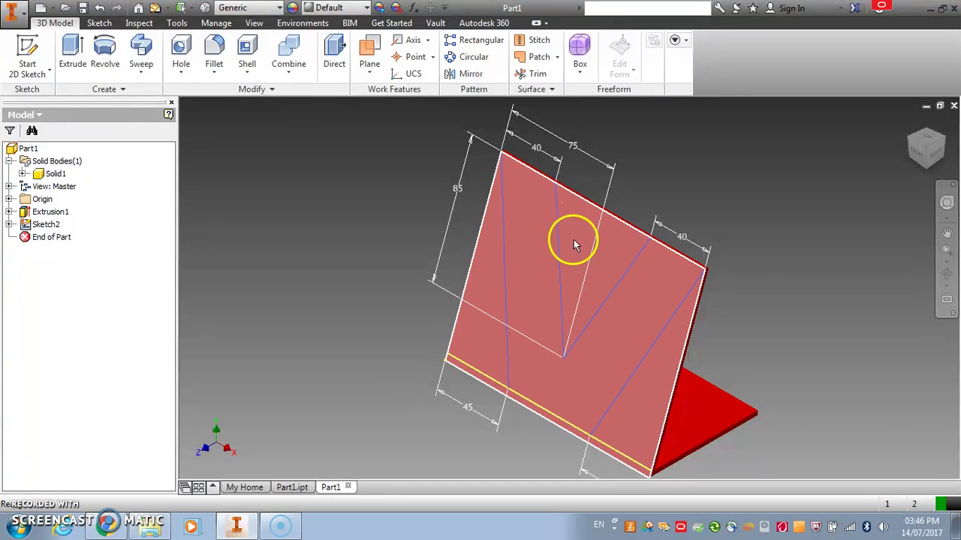
Cut the two outer triangles and the central V notch out of the slanted back with a 3 mm extrusion.
{"action": "left_click", "coordinate": [75, 48]}
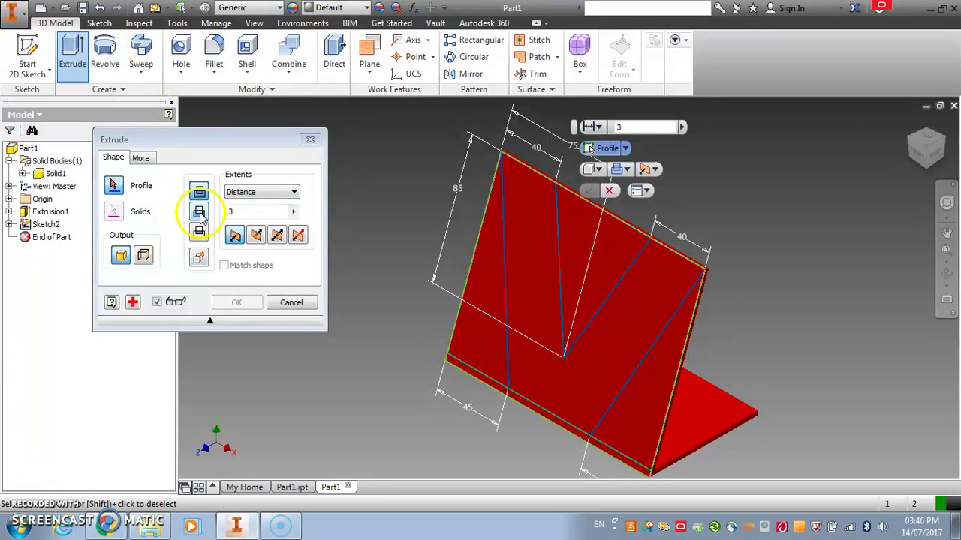
{"action": "left_click", "coordinate": [199, 214]}
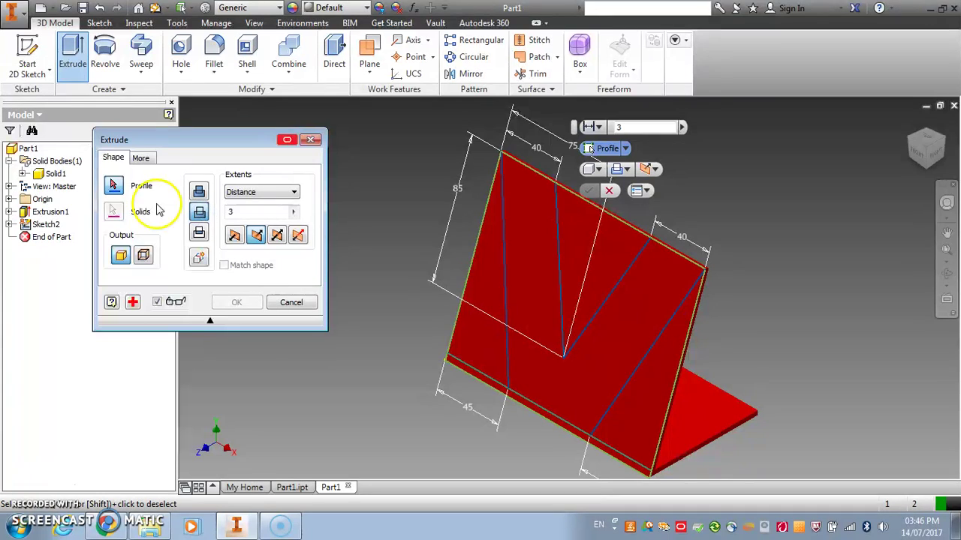
{"action": "left_click", "coordinate": [487, 263]}
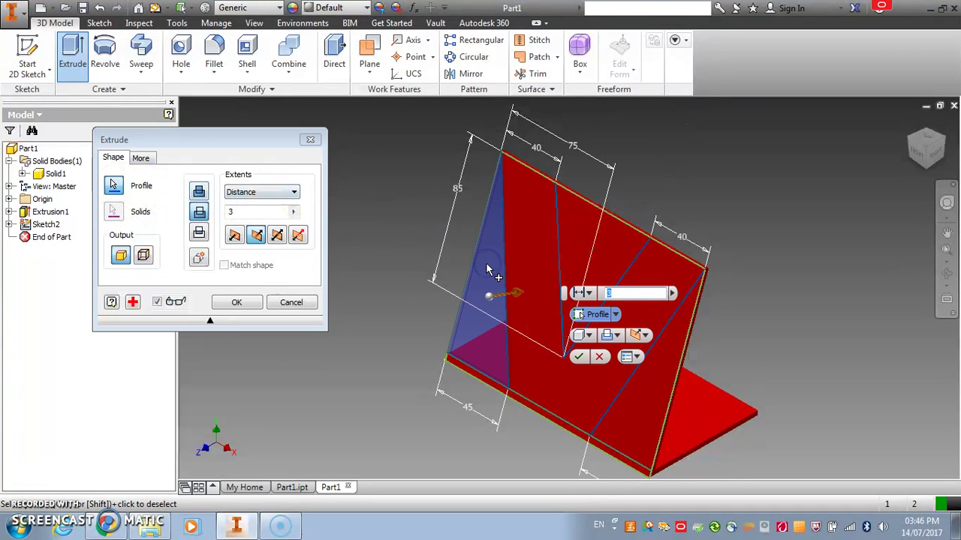
{"action": "left_click", "coordinate": [578, 220]}
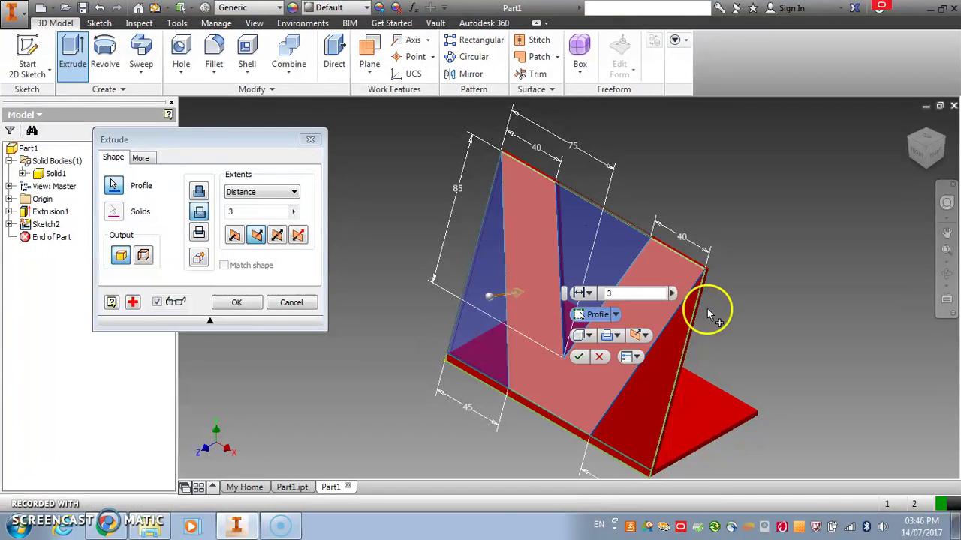
{"action": "left_click", "coordinate": [671, 393]}
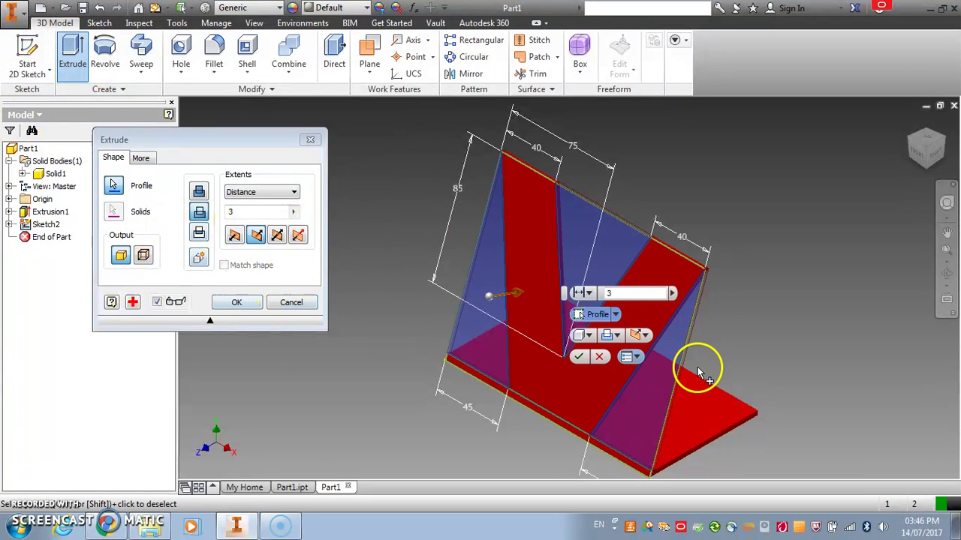
{"action": "left_click", "coordinate": [237, 303]}
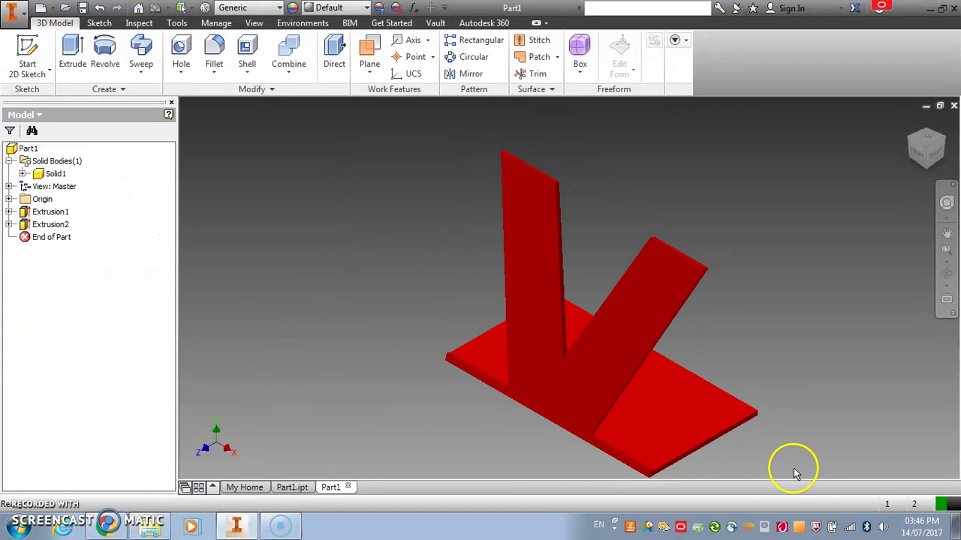
Examine the cut stand from the side and up close around the bend between back and base.
{"action": "left_click", "coordinate": [939, 154]}
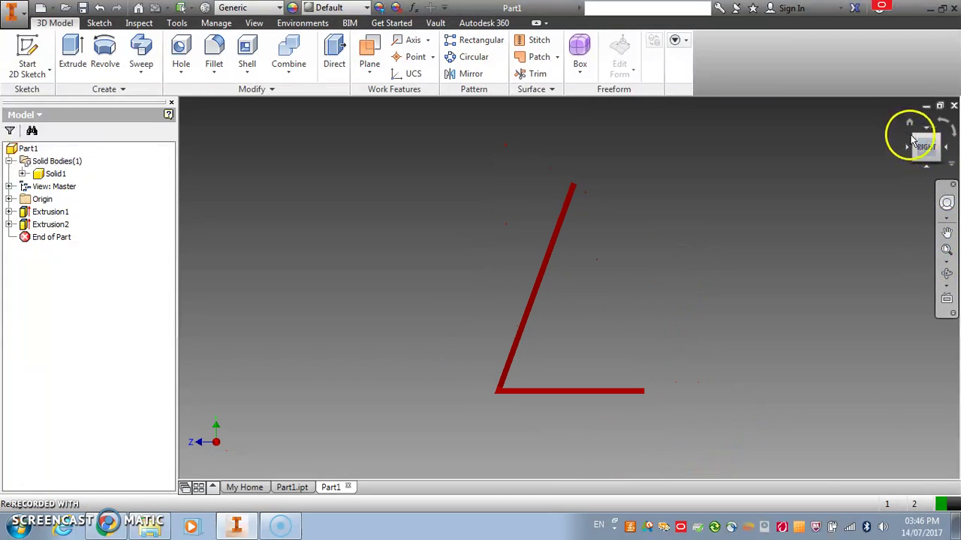
{"action": "left_click", "coordinate": [916, 139]}
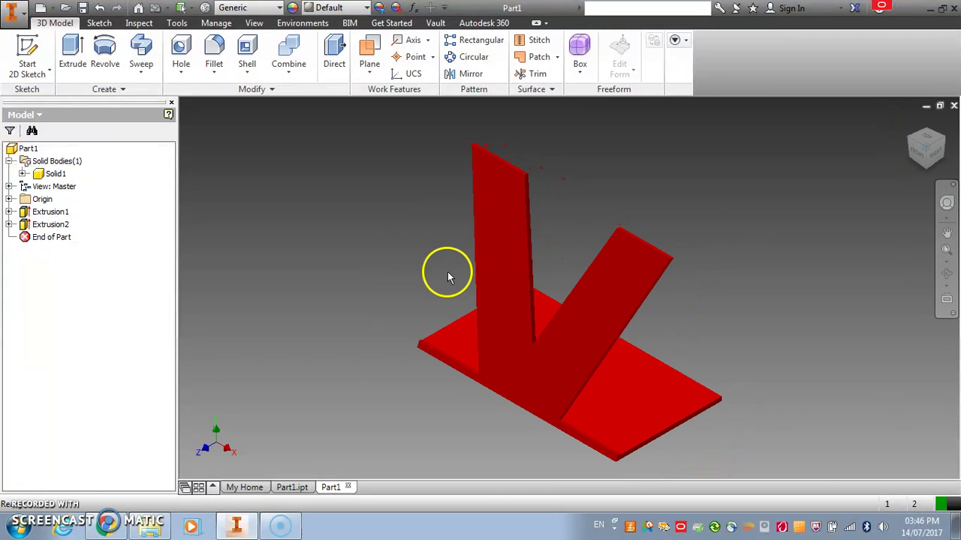
{"action": "scroll", "coordinate": [518, 331], "scroll_direction": "down", "scroll_amount": 3}
{"action": "middle_click_drag", "start_coordinate": [610, 427], "coordinate": [509, 250]}
{"action": "scroll", "coordinate": [551, 315], "scroll_direction": "up", "scroll_amount": 3}
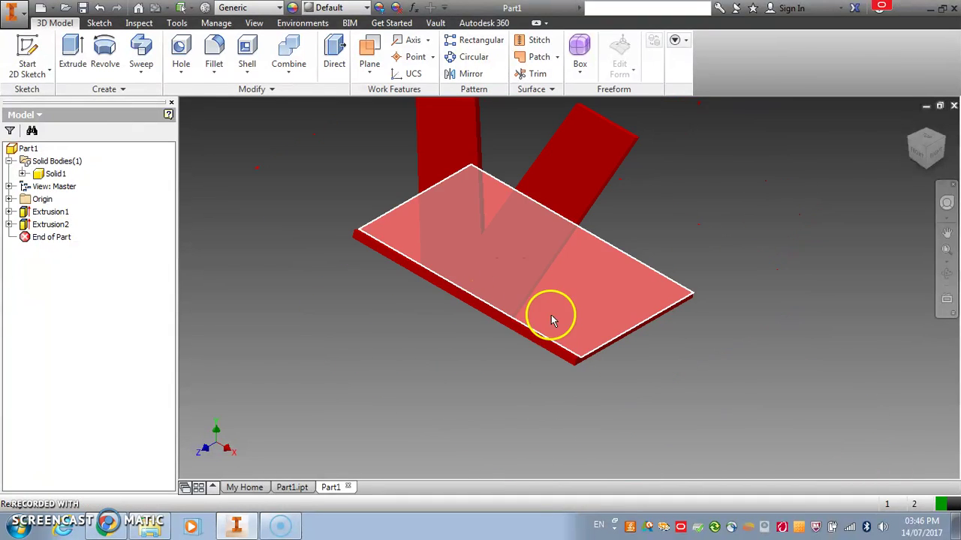
{"action": "scroll", "coordinate": [639, 348], "scroll_direction": "down", "scroll_amount": 3}
{"action": "scroll", "coordinate": [487, 383], "scroll_direction": "down", "scroll_amount": 3}
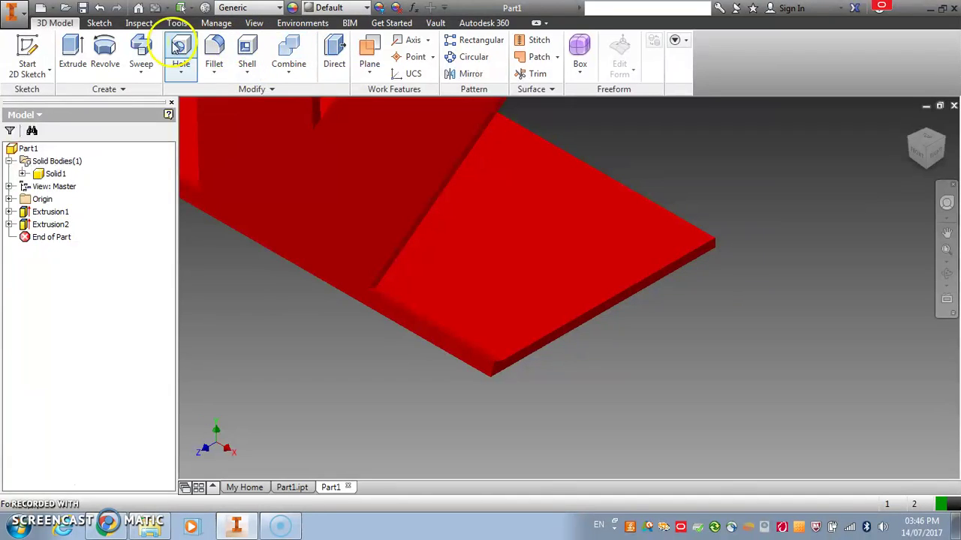
{"action": "scroll", "coordinate": [376, 187], "scroll_direction": "up", "scroll_amount": 5}
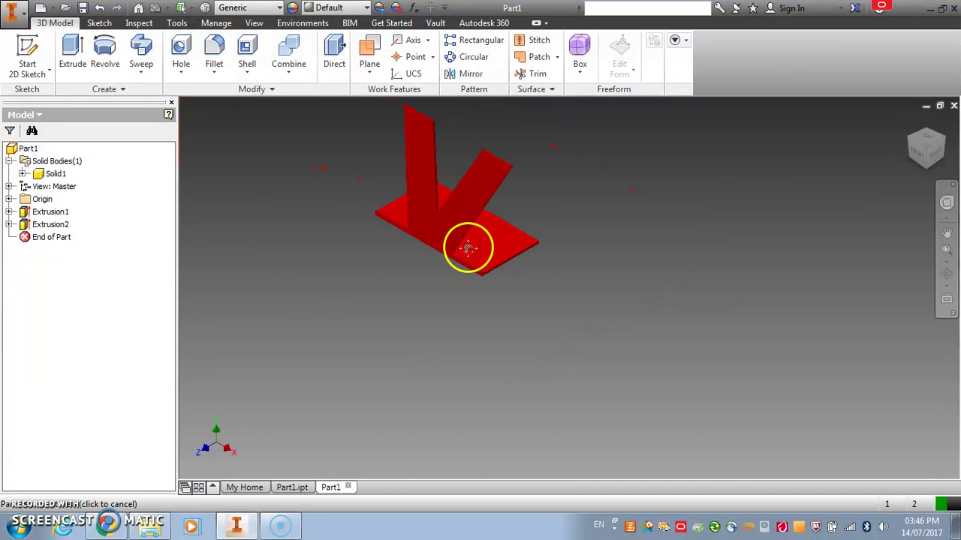
Fillet the base's lower front edge, the two short front edges beside the back and the inner bend edge with a 2 mm radius.
{"action": "left_click", "coordinate": [214, 47]}
{"action": "scroll", "coordinate": [539, 364], "scroll_direction": "down", "scroll_amount": 5}
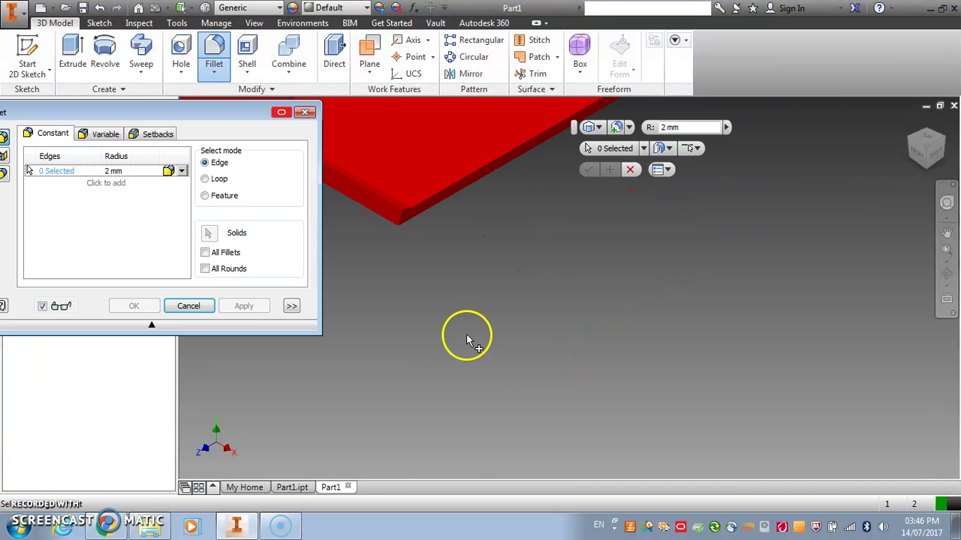
{"action": "scroll", "coordinate": [736, 378], "scroll_direction": "up", "scroll_amount": 5}
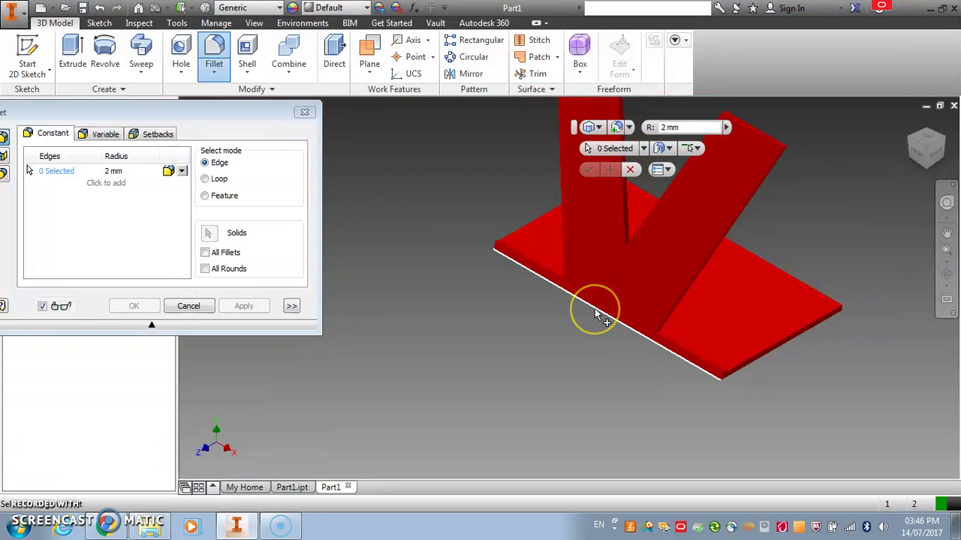
{"action": "left_click", "coordinate": [666, 342]}
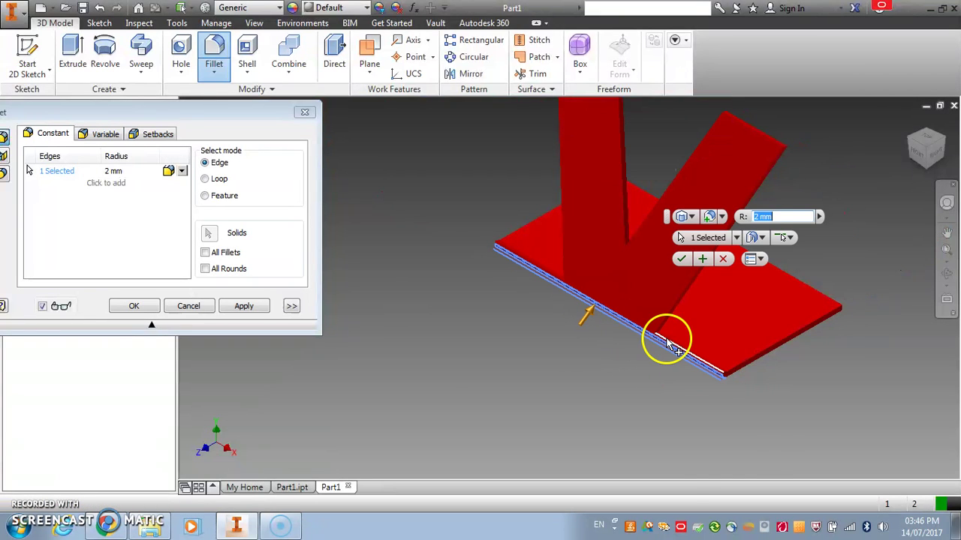
{"action": "left_click", "coordinate": [549, 279]}
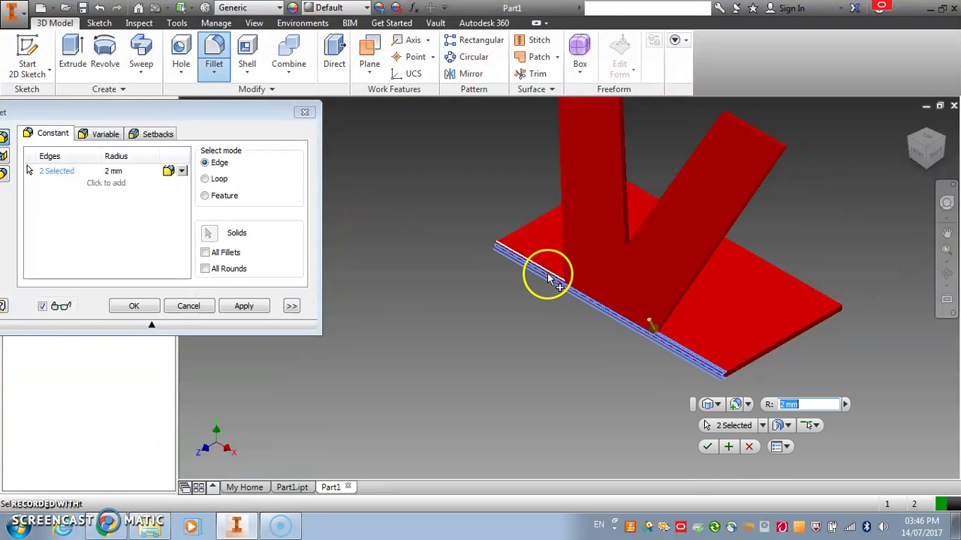
{"action": "left_click", "coordinate": [593, 293]}
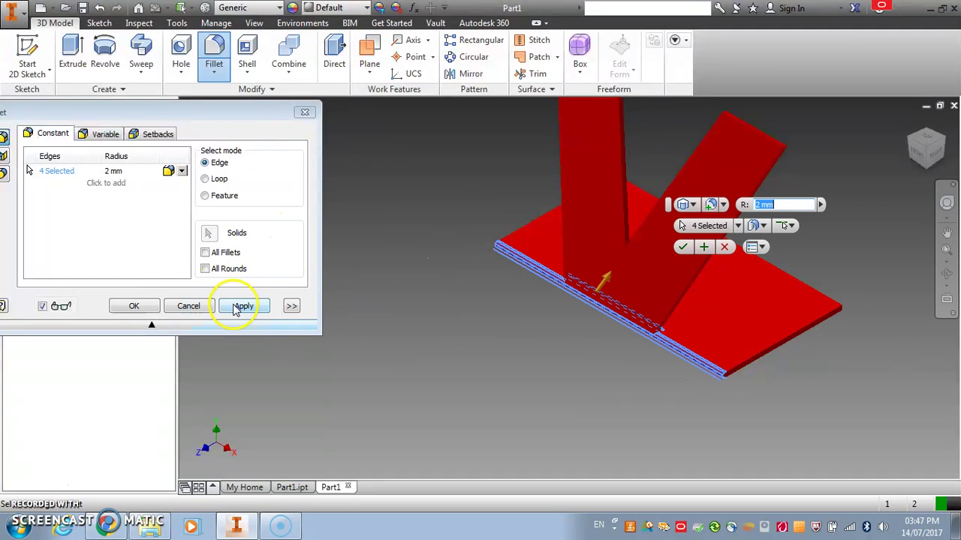
{"action": "left_click", "coordinate": [240, 306]}
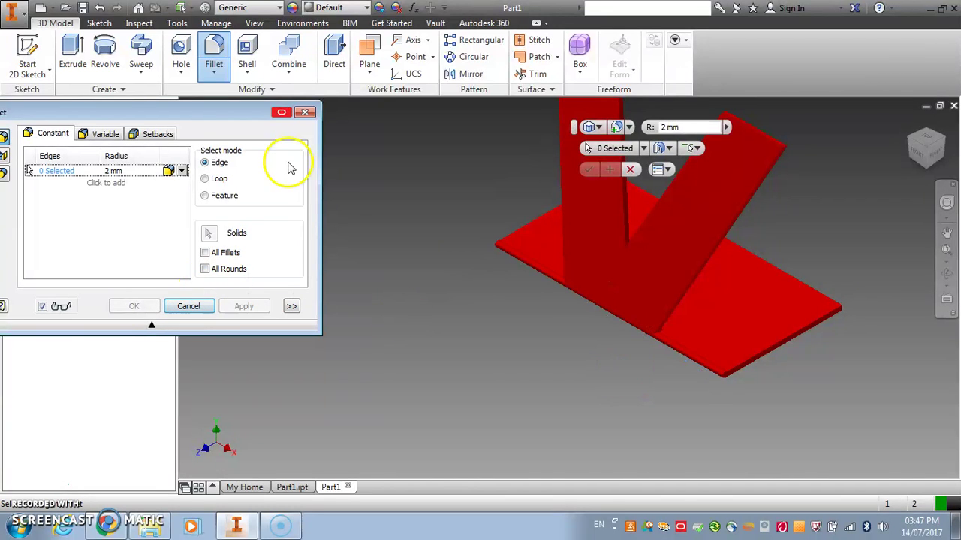
{"action": "left_click", "coordinate": [301, 114]}
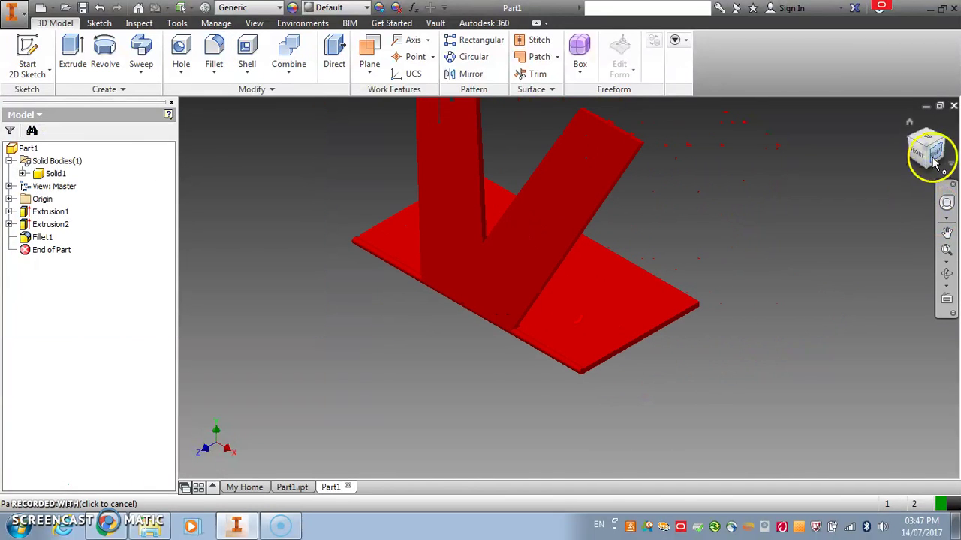
Inspect the rounded bend of the stand from the right side and the whole part in isometric view.
{"action": "left_click", "coordinate": [935, 161]}
{"action": "scroll", "coordinate": [505, 401], "scroll_direction": "up", "scroll_amount": 3}
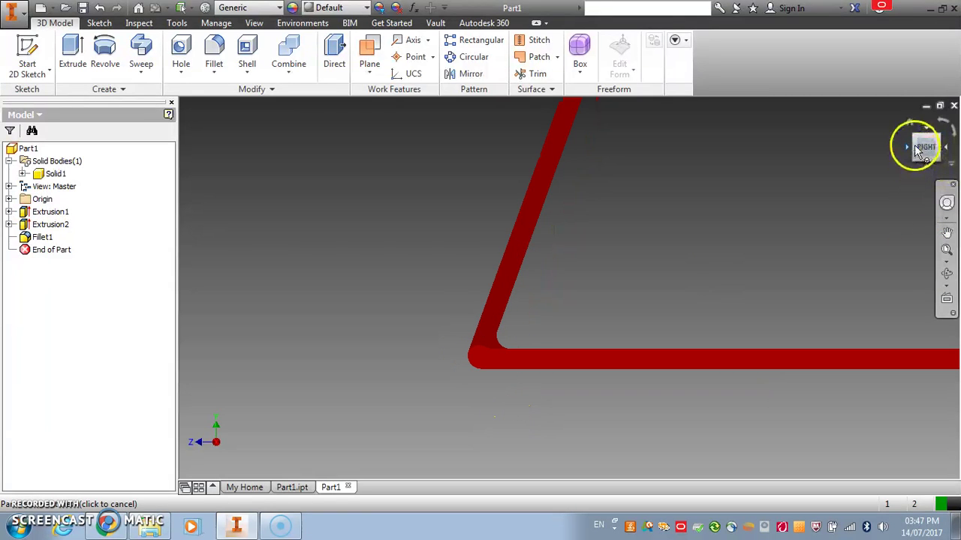
{"action": "left_click", "coordinate": [909, 123]}
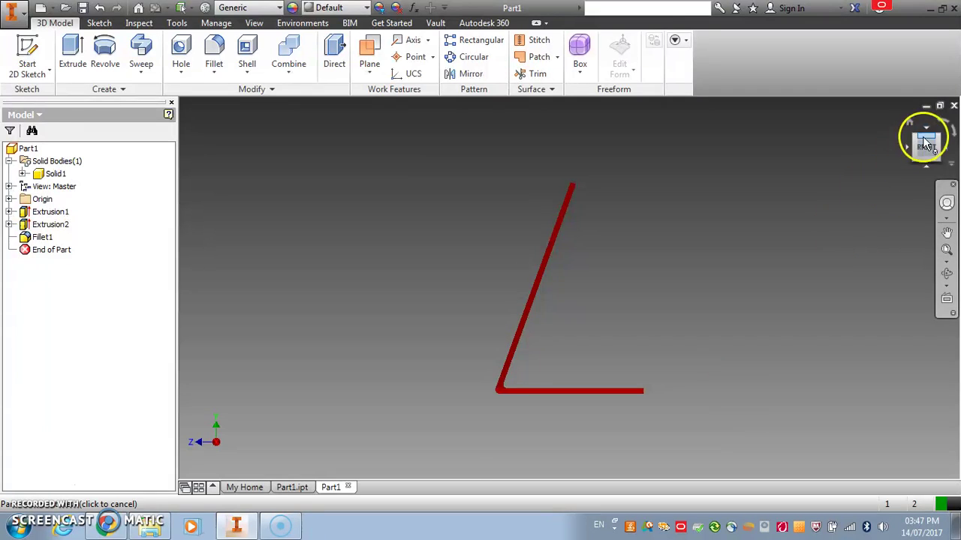
{"action": "scroll", "coordinate": [559, 210], "scroll_direction": "down", "scroll_amount": 3}
{"action": "scroll", "coordinate": [572, 228], "scroll_direction": "up", "scroll_amount": 2}
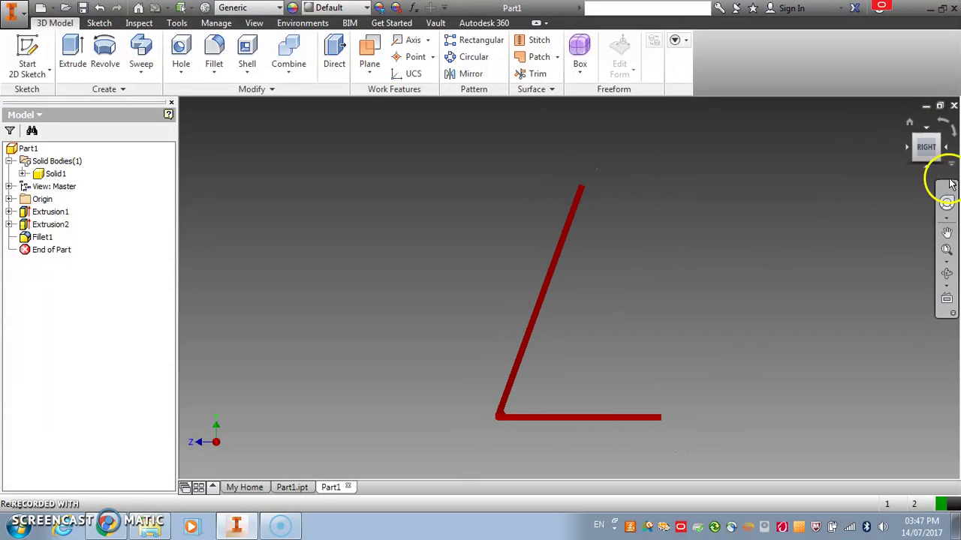
{"action": "left_click", "coordinate": [915, 141]}
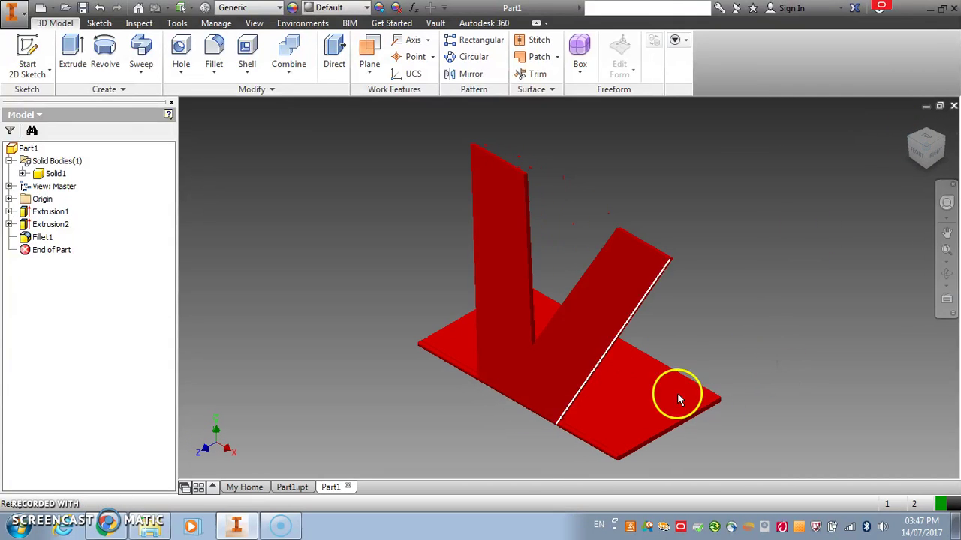